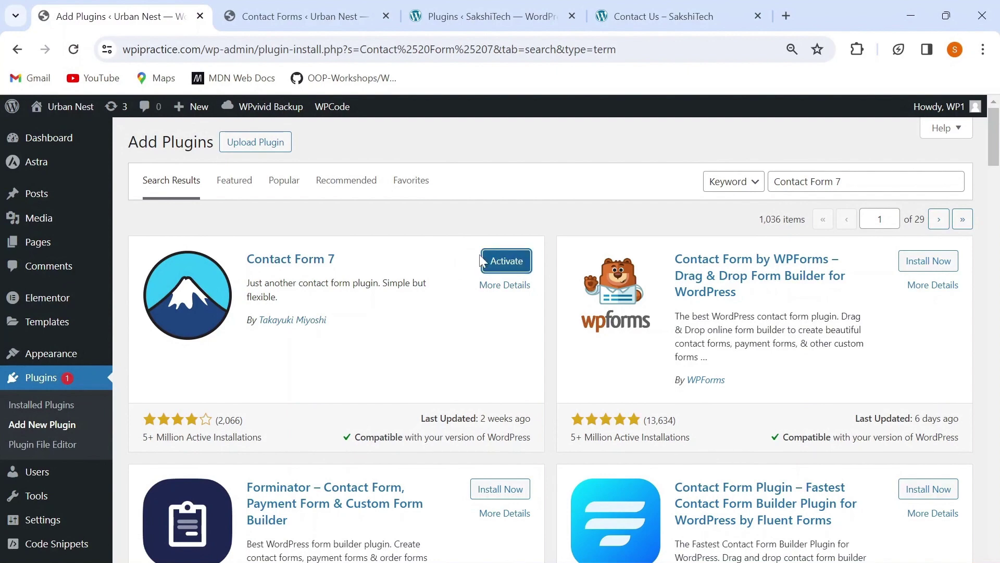
- Activate the installed Contact Form 7 plugin
left_click(498, 265)
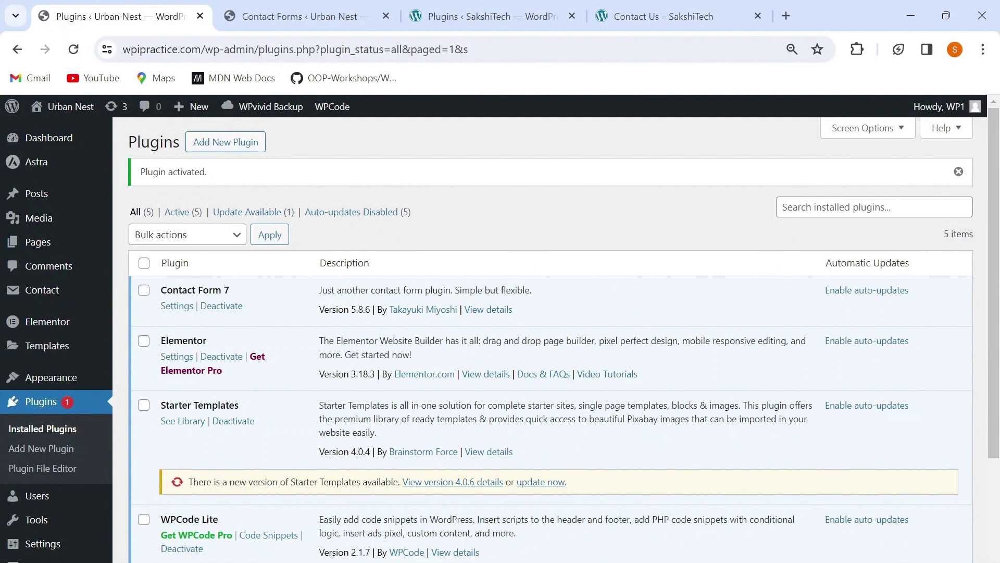
- Search for "Database" among the available plugins, then install and activate Contact Form 7 Database Addon – CFDB7
left_click(228, 147)
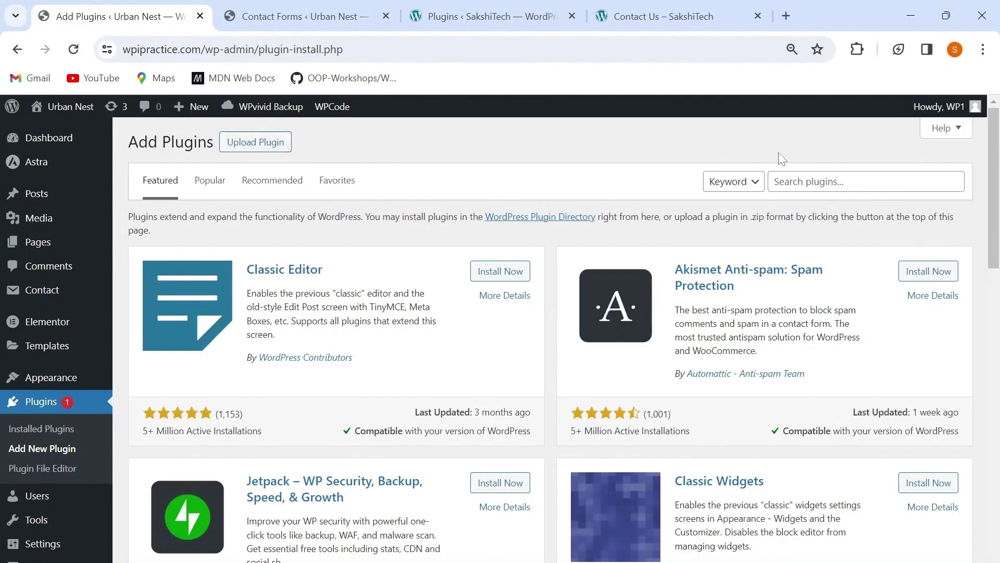
left_click(833, 182)
type("Data")
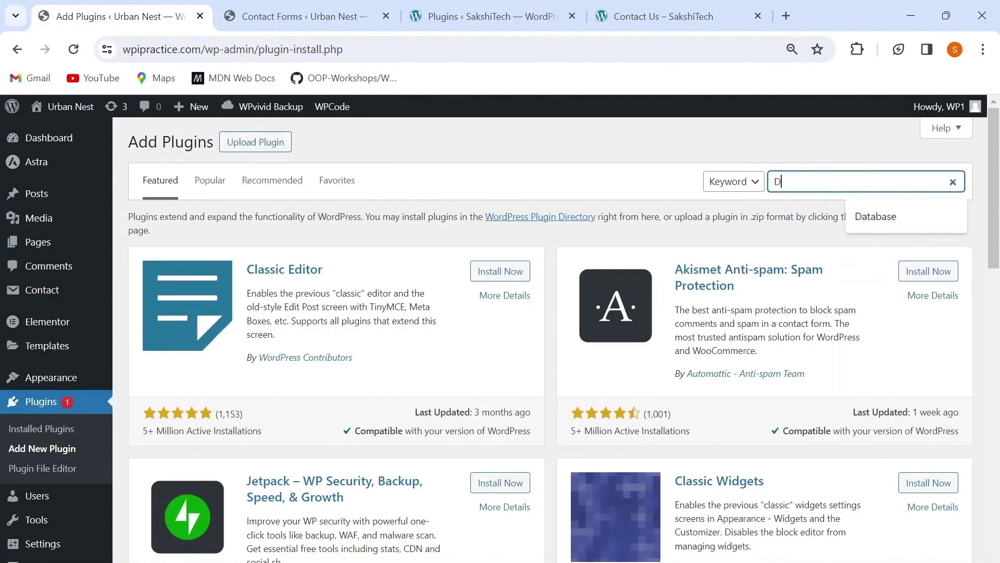
type("base")
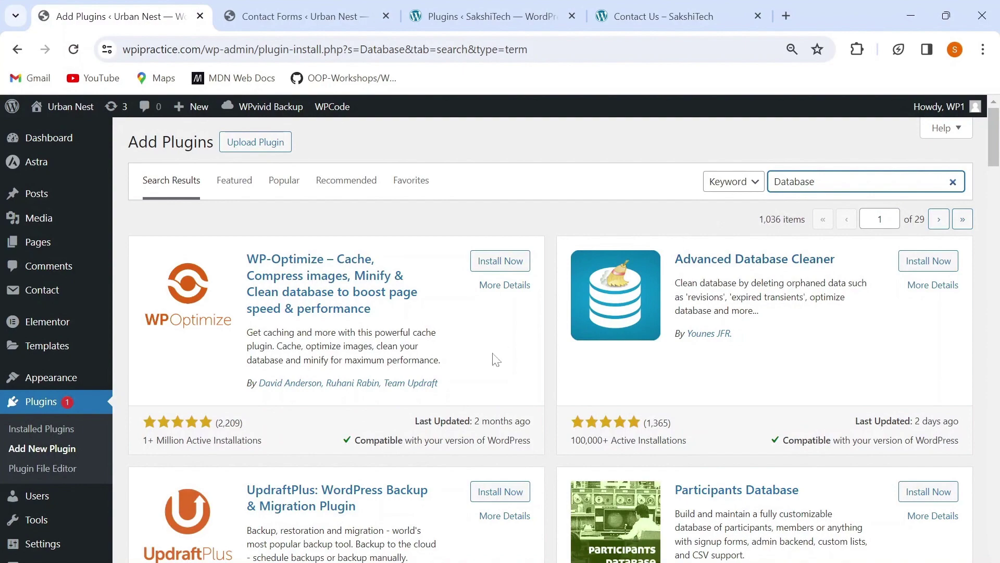
scroll(493, 358, "down", 10)
scroll(496, 359, "down", 3)
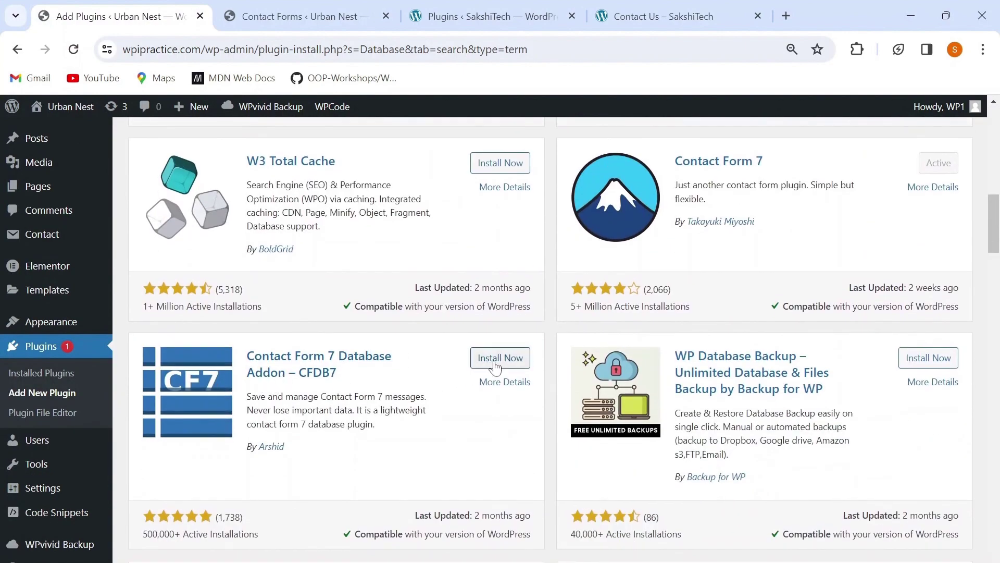
left_click(494, 364)
left_click(495, 365)
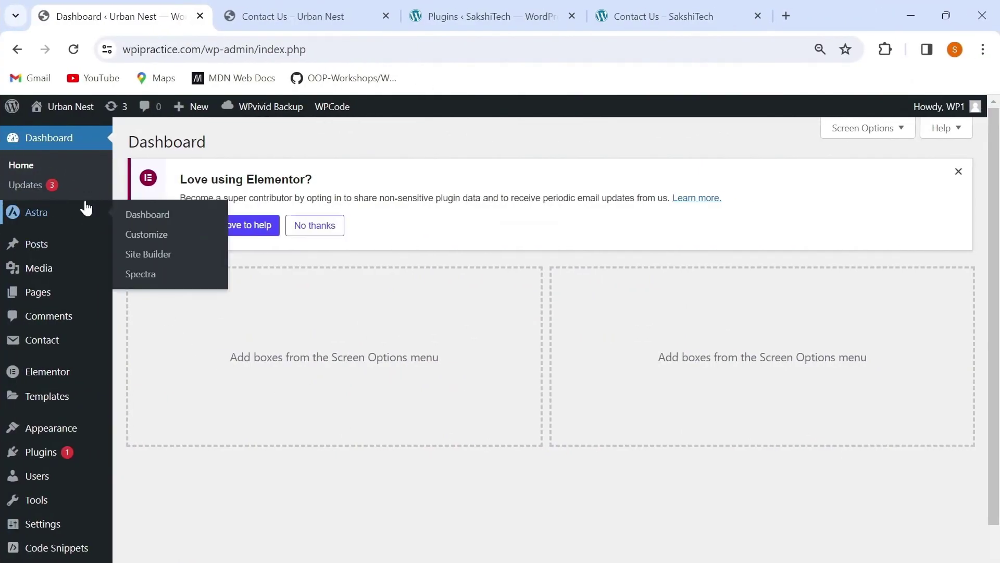
- Look over the site's list of existing pages and switch to the open Contact Us page
left_click(48, 299)
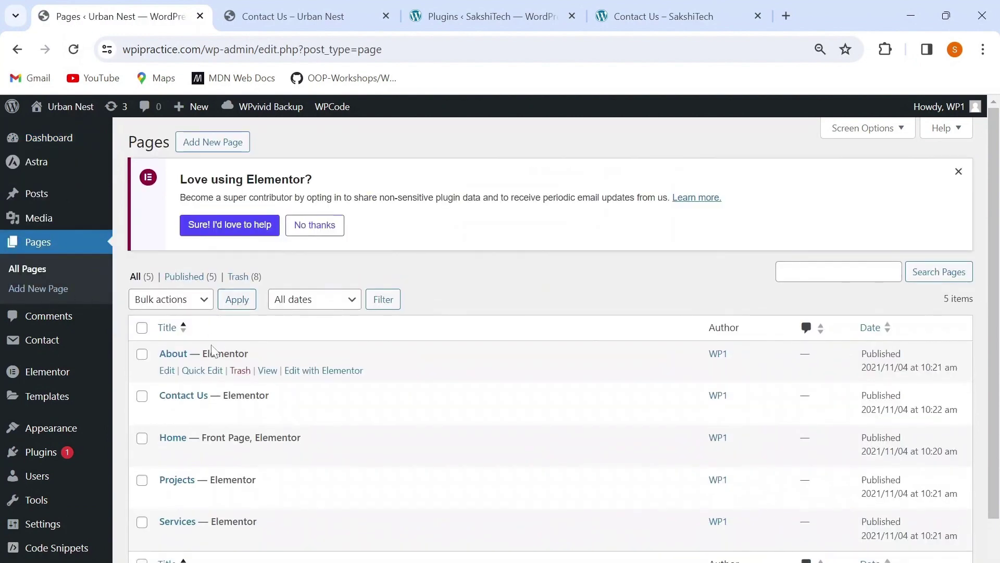
scroll(207, 403, "down", 2)
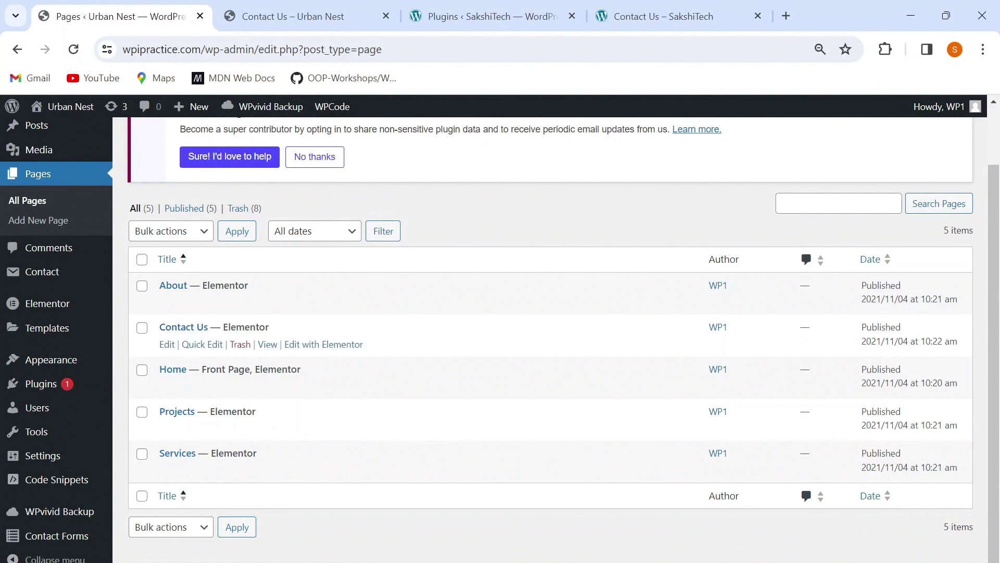
scroll(551, 338, "up", 2)
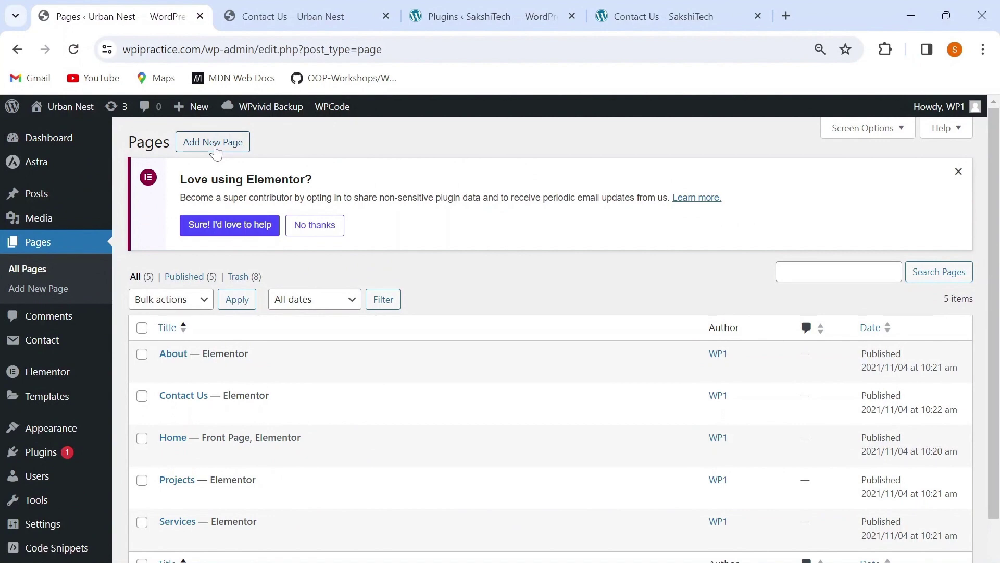
key("ctrl+Tab")
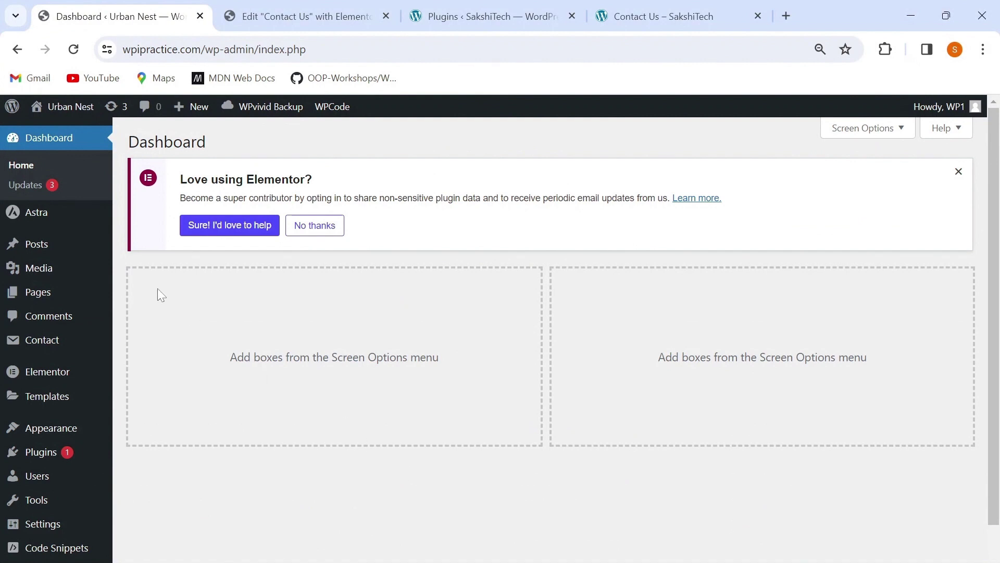
- Open Contact form 1 for editing in the site's contact forms and copy its shortcode
mouse_move(50, 339)
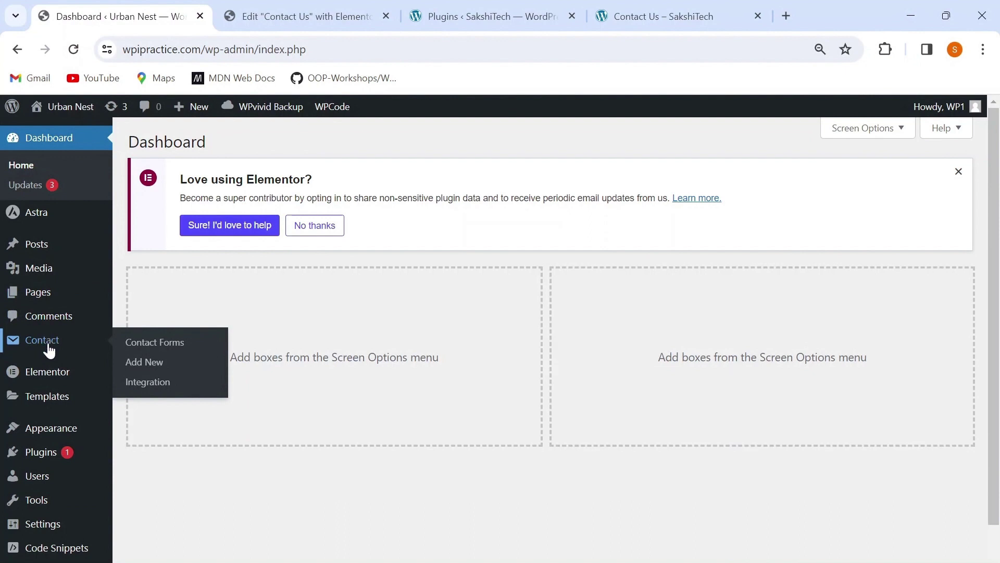
left_click(50, 350)
left_click(196, 352)
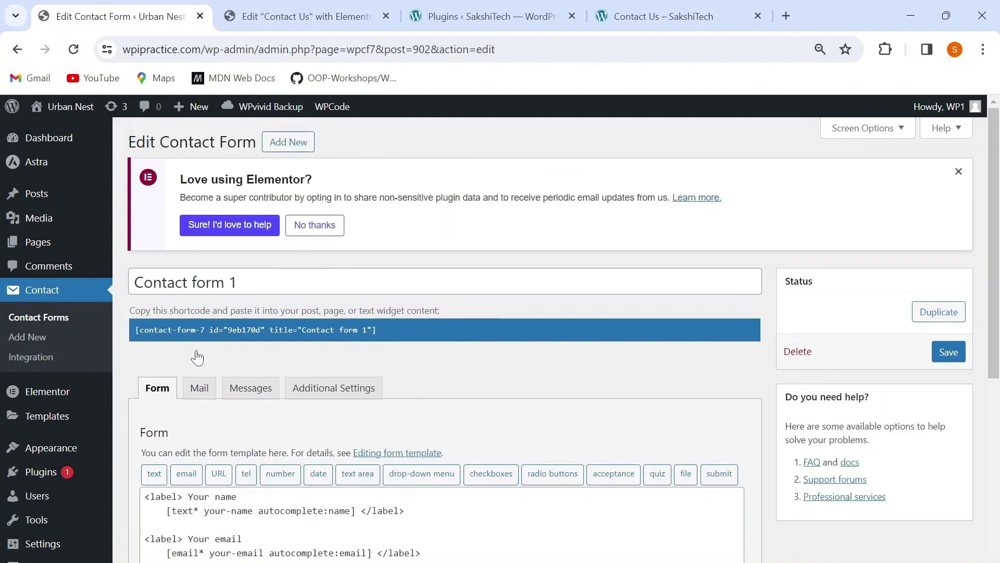
scroll(197, 358, "down", 3)
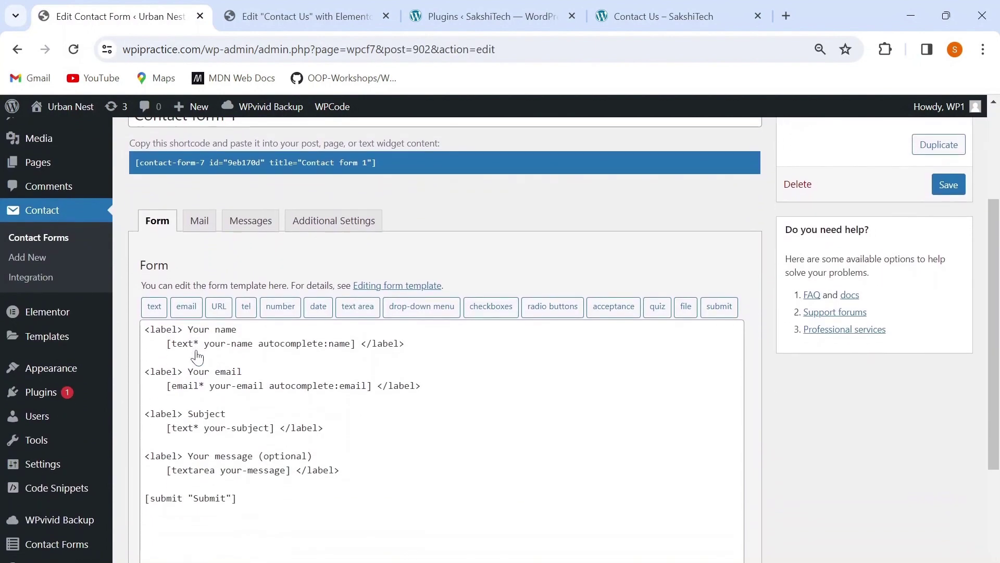
left_click_drag(145, 329, 236, 499)
left_click(237, 499)
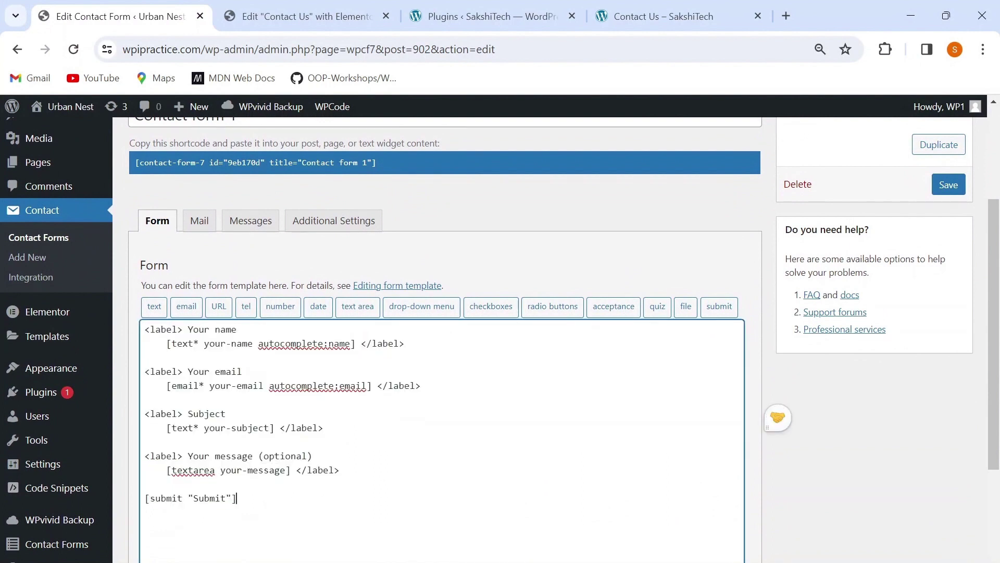
left_click(237, 329)
scroll(500, 339, "up", 3)
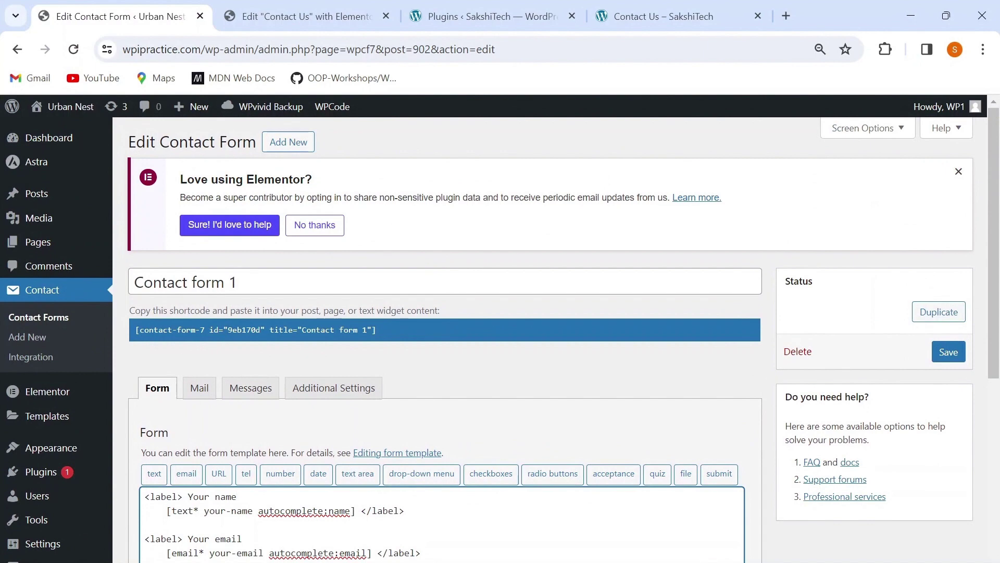
left_click(190, 329)
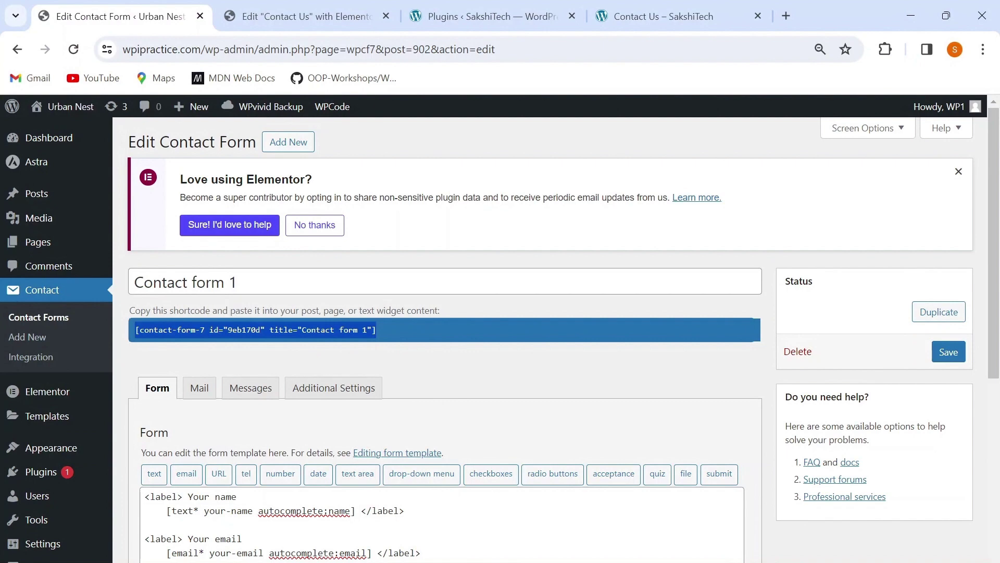
left_click_drag(135, 329, 376, 329)
key("ctrl+c")
- Edit the Contact Us page with Elementor and add a Shortcode widget containing [contact-form-7 id="9eb170d" title="Contact form 1"]
key("ctrl+Tab")
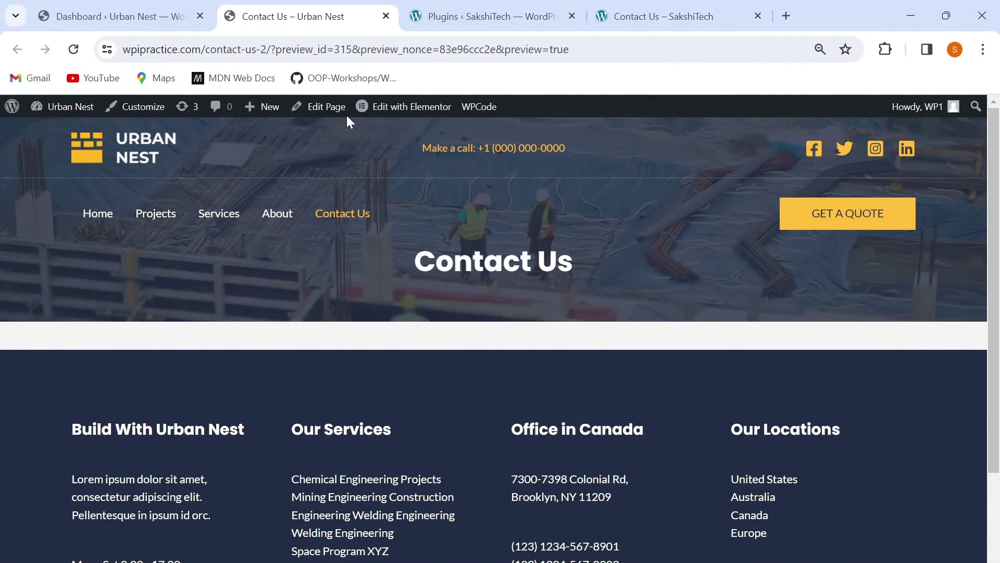
left_click(382, 110)
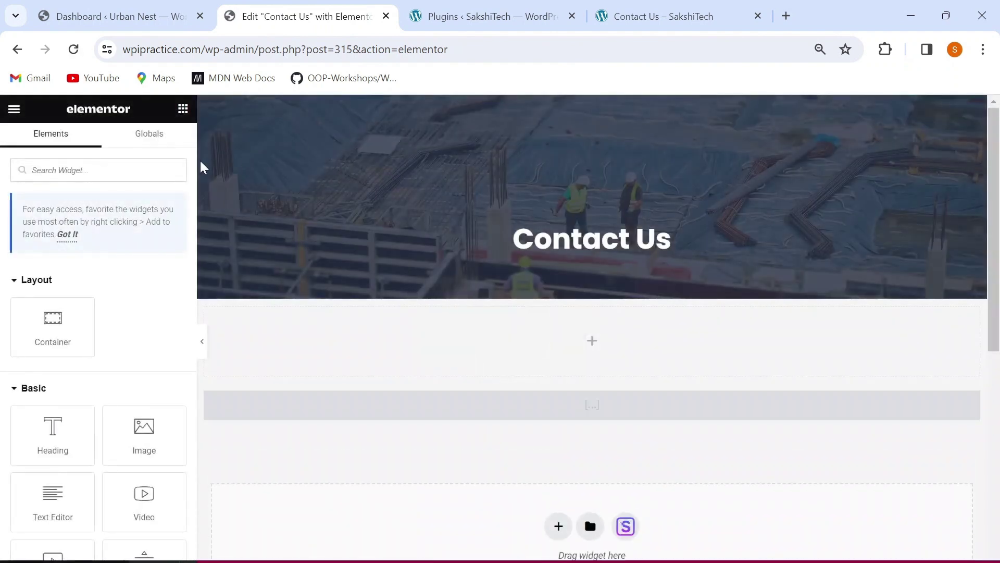
type("Short")
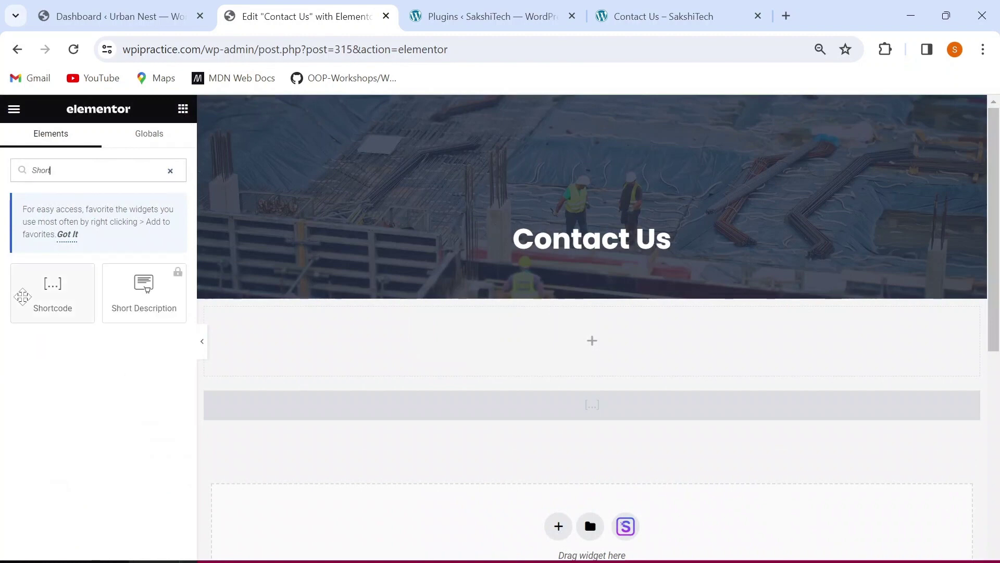
left_click(52, 292)
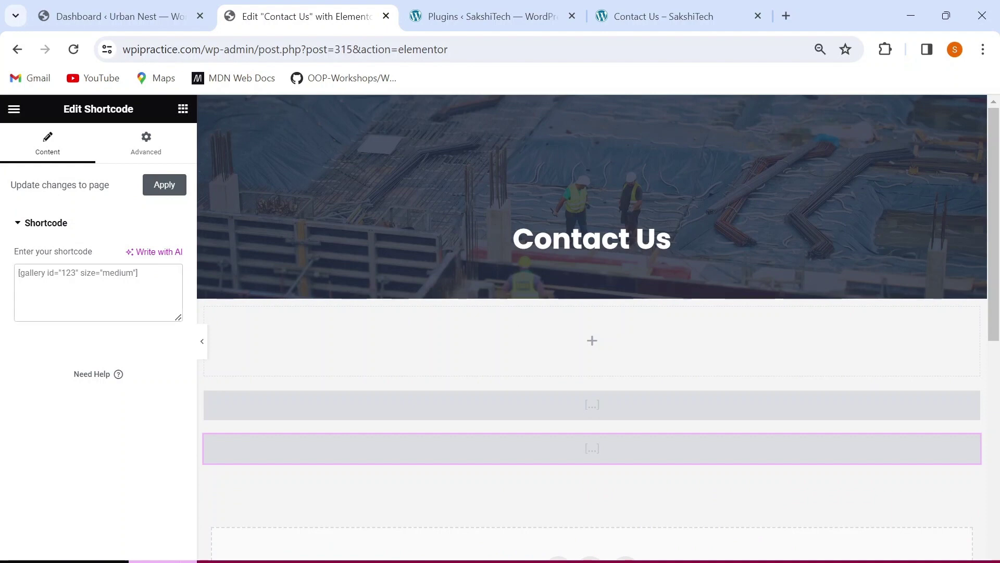
key("ctrl+v")
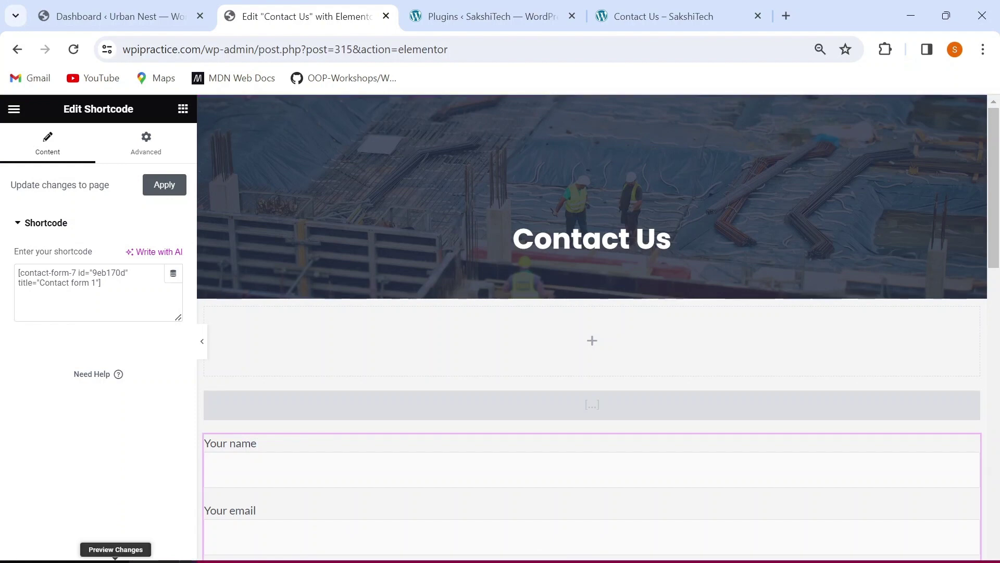
- Preview the changed Contact Us page and examine the embedded contact form from its first field to the submit button
left_click(115, 558)
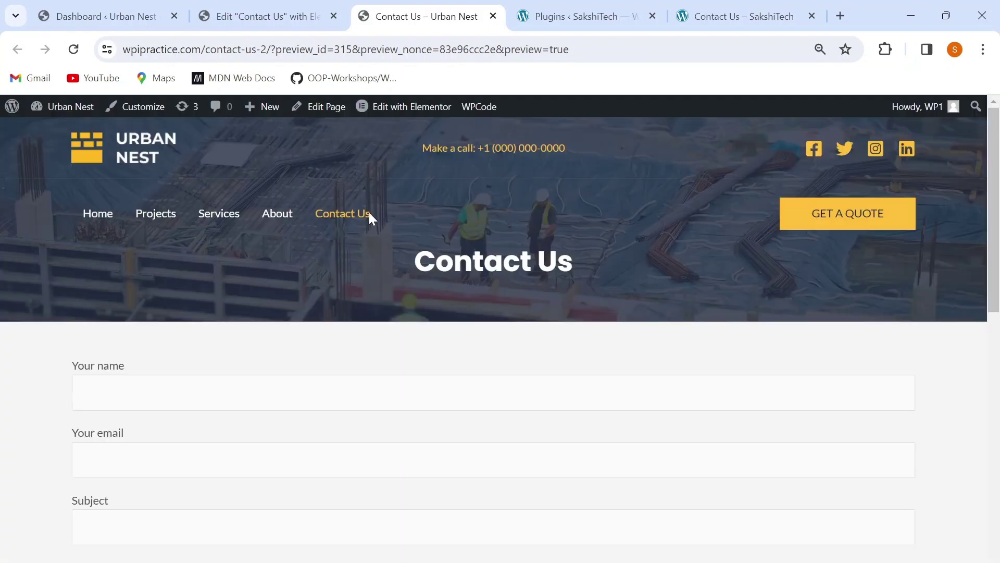
scroll(345, 253, "down", 4)
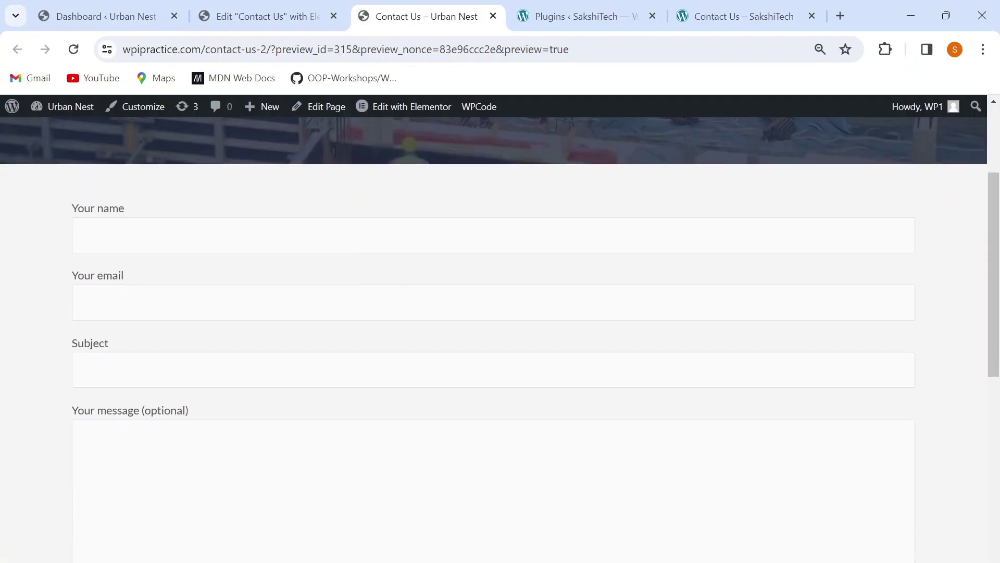
scroll(344, 253, "down", 4)
scroll(344, 253, "down", 2)
key("Home")
scroll(346, 256, "down", 2)
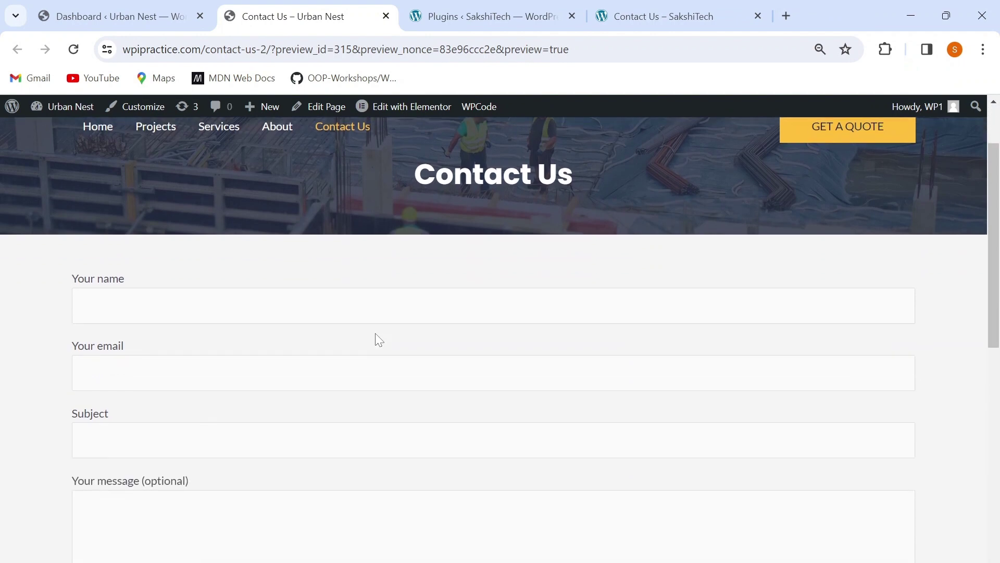
scroll(375, 333, "down", 5)
scroll(375, 333, "down", 2)
scroll(375, 332, "up", 10)
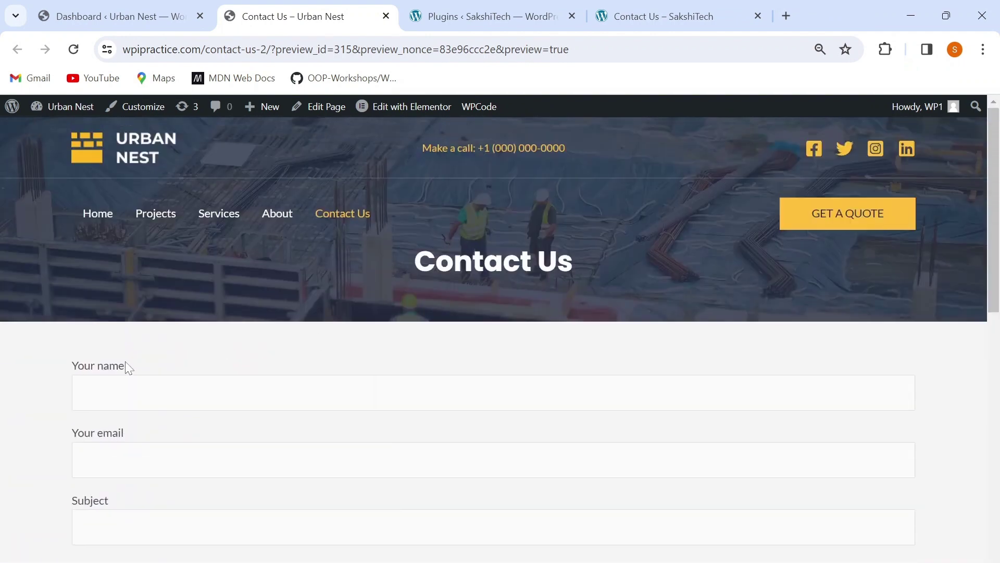
scroll(189, 499, "down", 6)
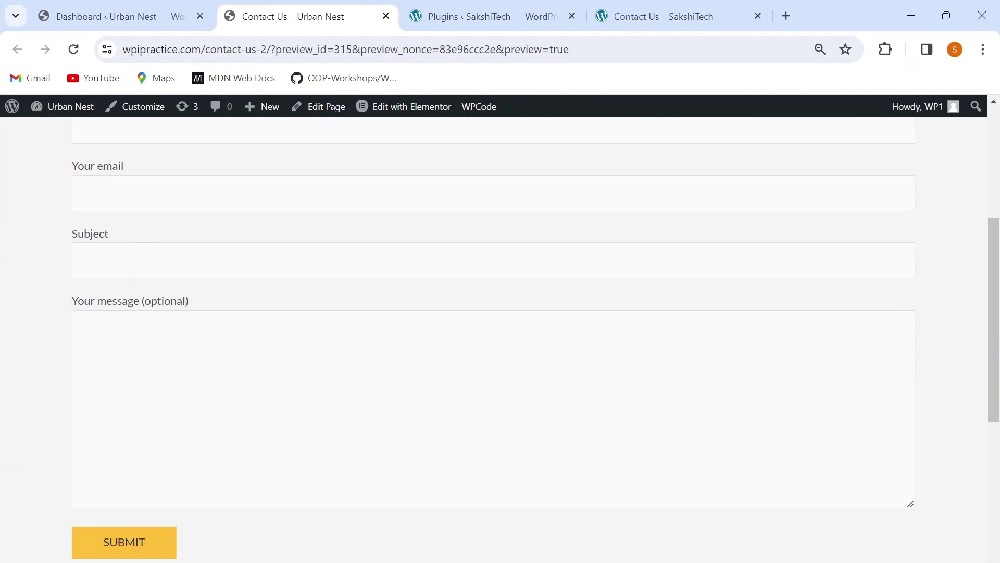
scroll(189, 498, "up", 6)
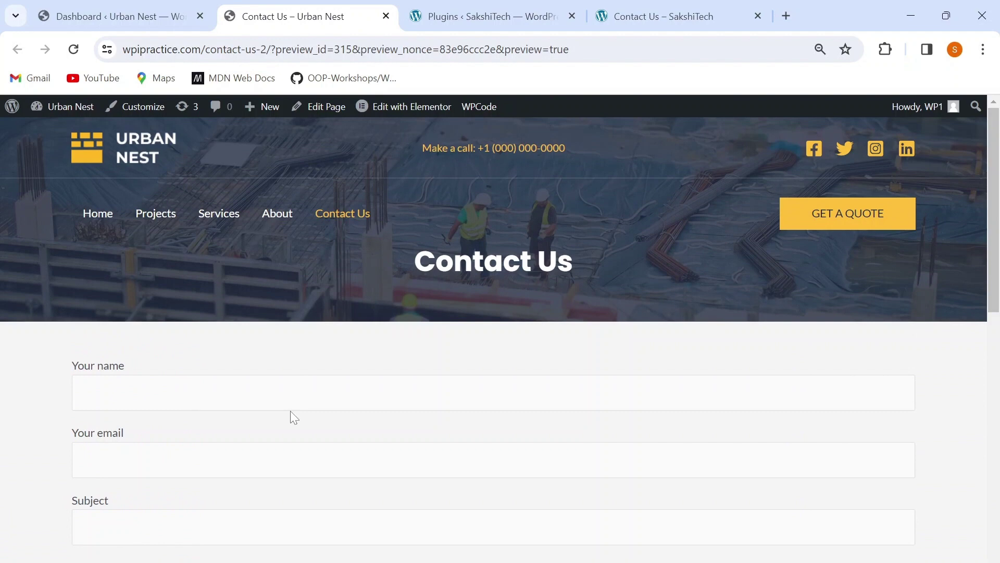
- Return to the admin area, open Contact form 1 for editing and delete its entire default form template
left_click(105, 23)
left_click(45, 338)
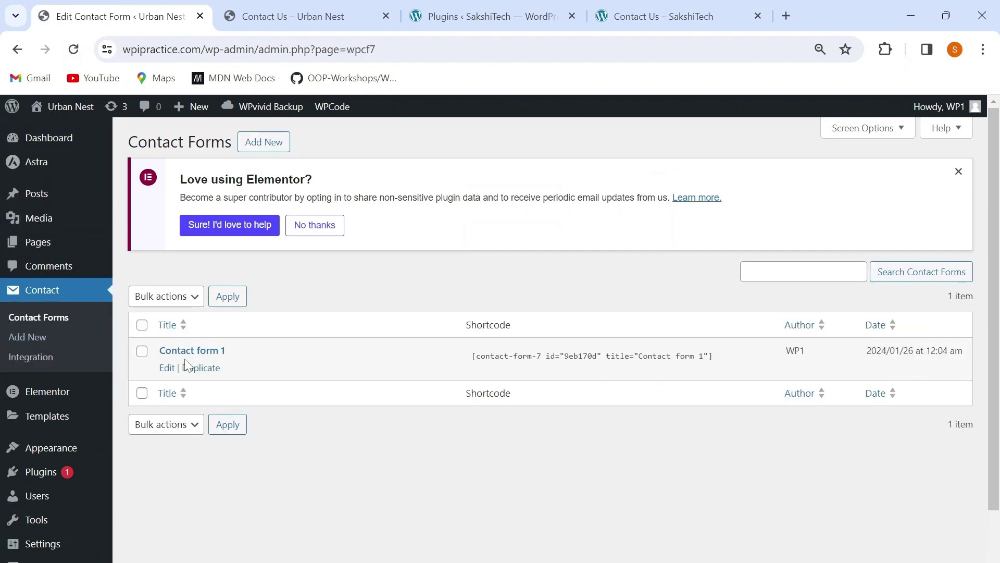
left_click(181, 352)
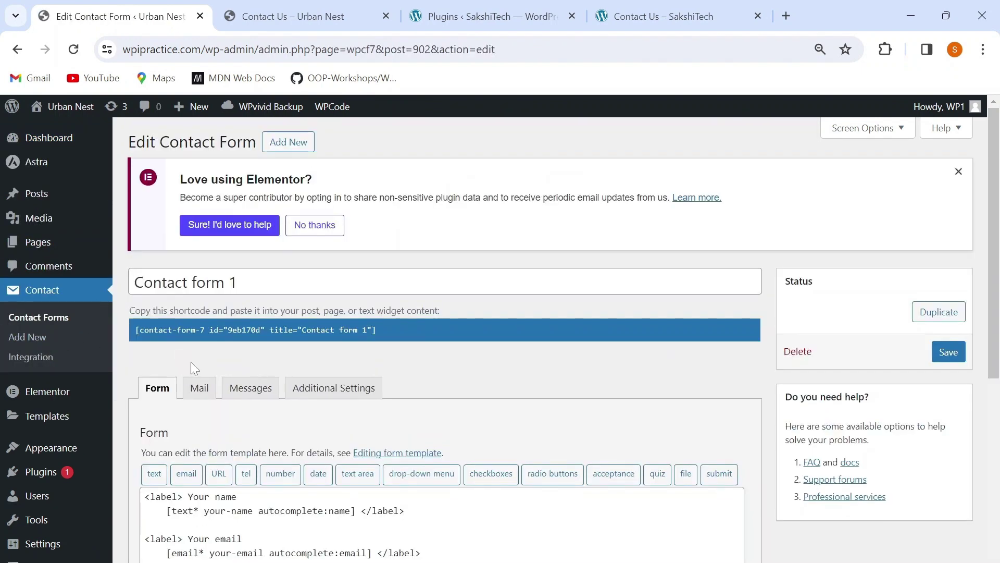
scroll(213, 443, "down", 3)
left_click_drag(145, 337, 236, 505)
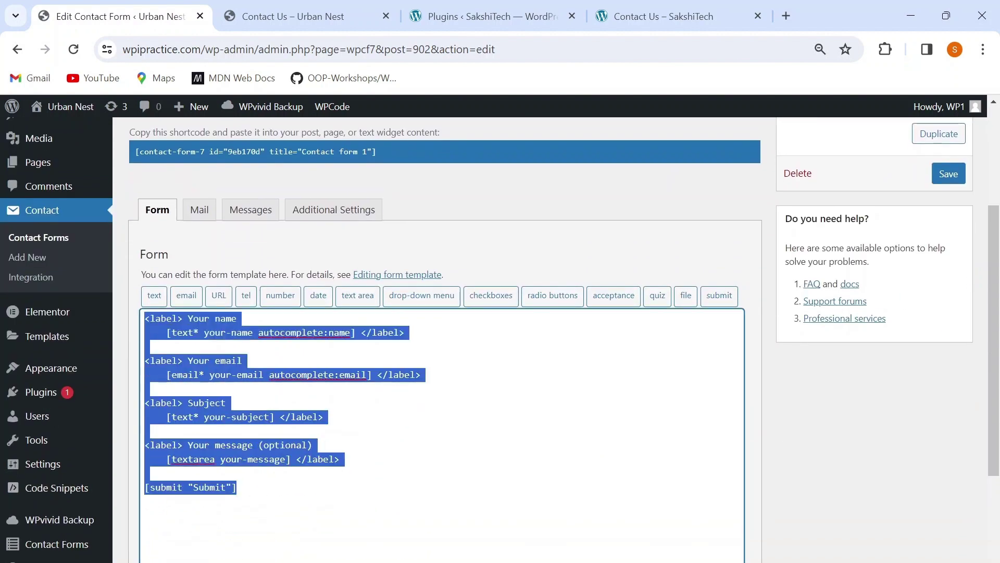
key("BackSpace")
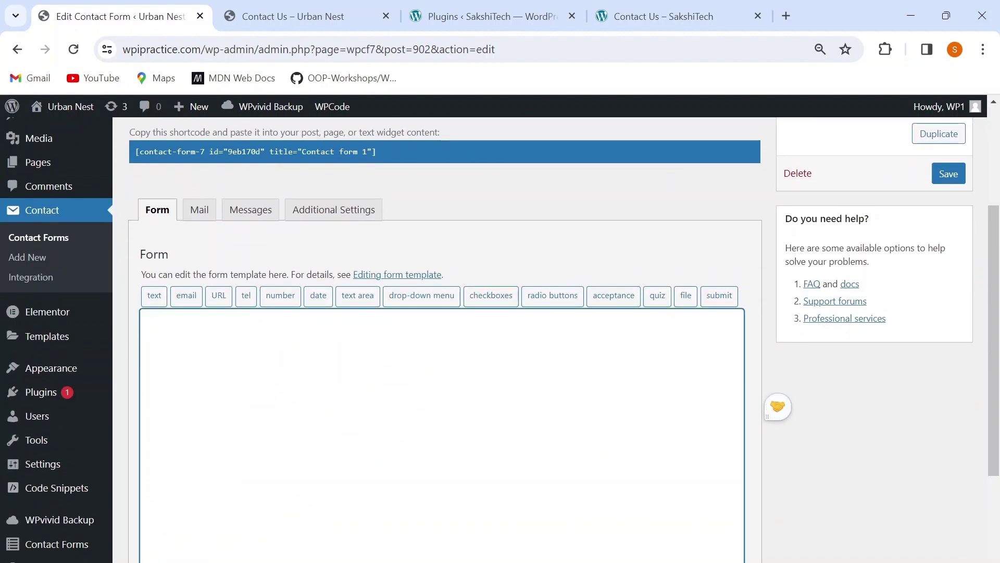
- Add the line <label for="Name"> Name </label> to the empty form template
scroll(443, 338, "down", 2)
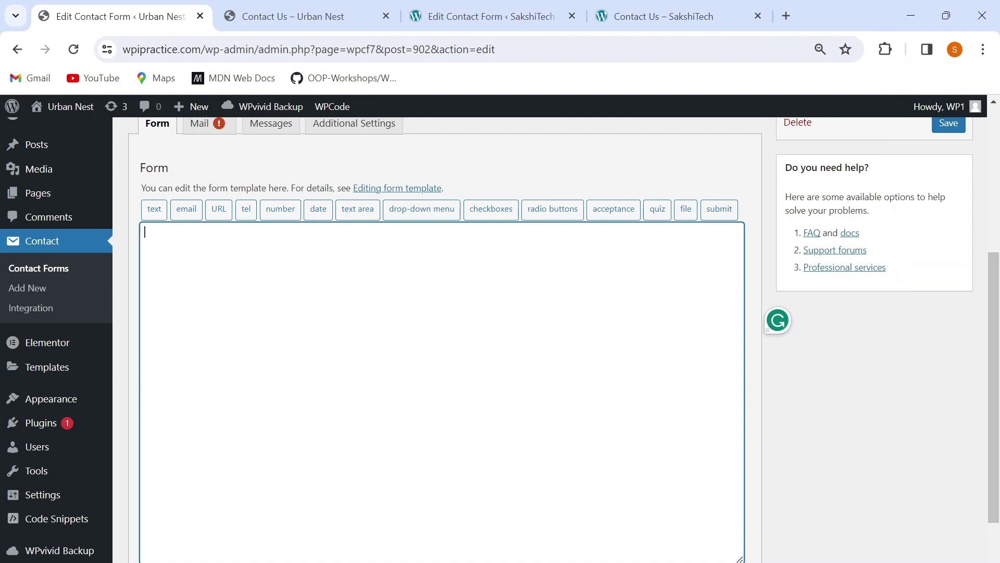
type("<label for =\"Name\"> Name")
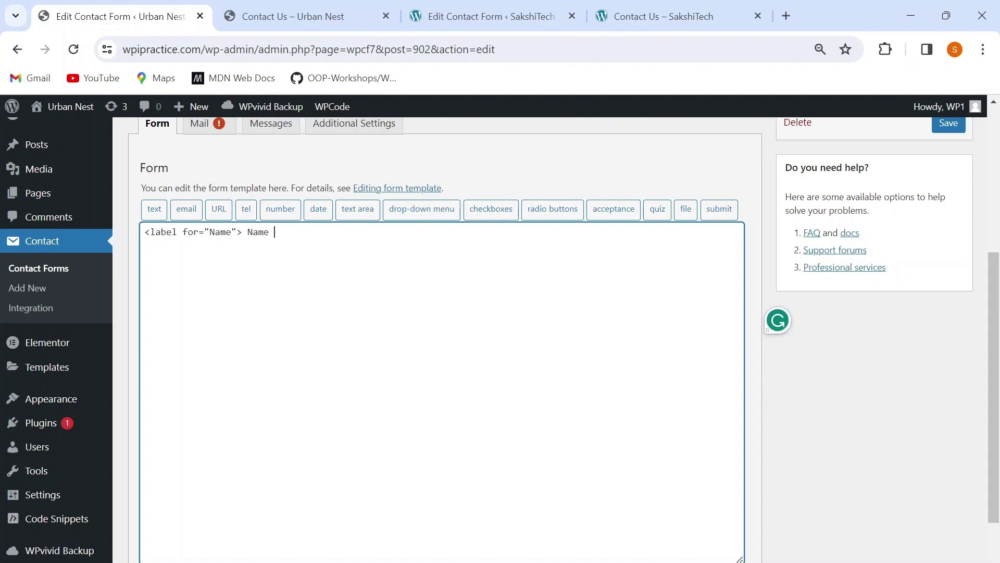
type(" </label>")
- Duplicate the Name label line four times below the original, separating the copies with blank lines
left_click_drag(144, 232, 318, 232)
key("ctrl+c")
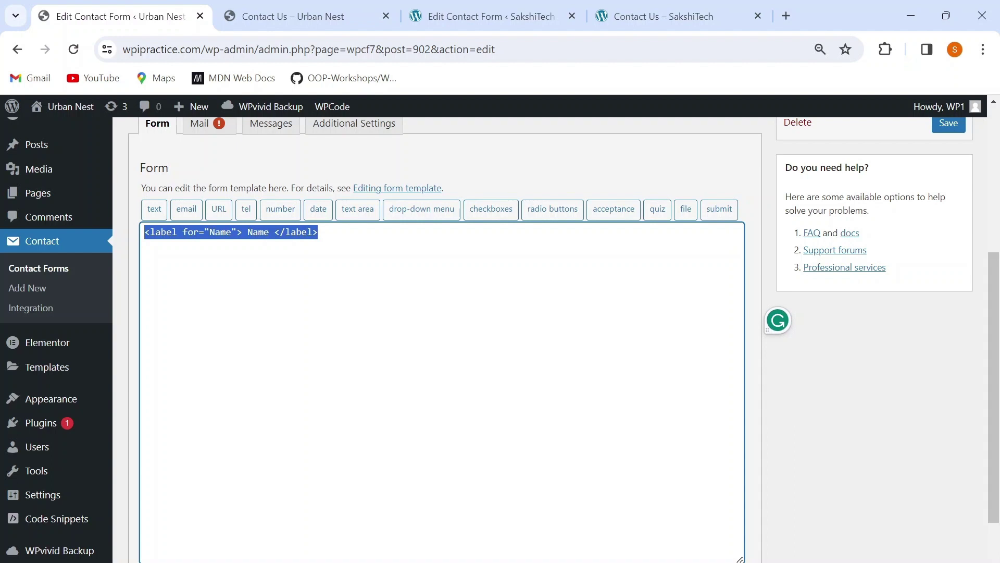
left_click(146, 246)
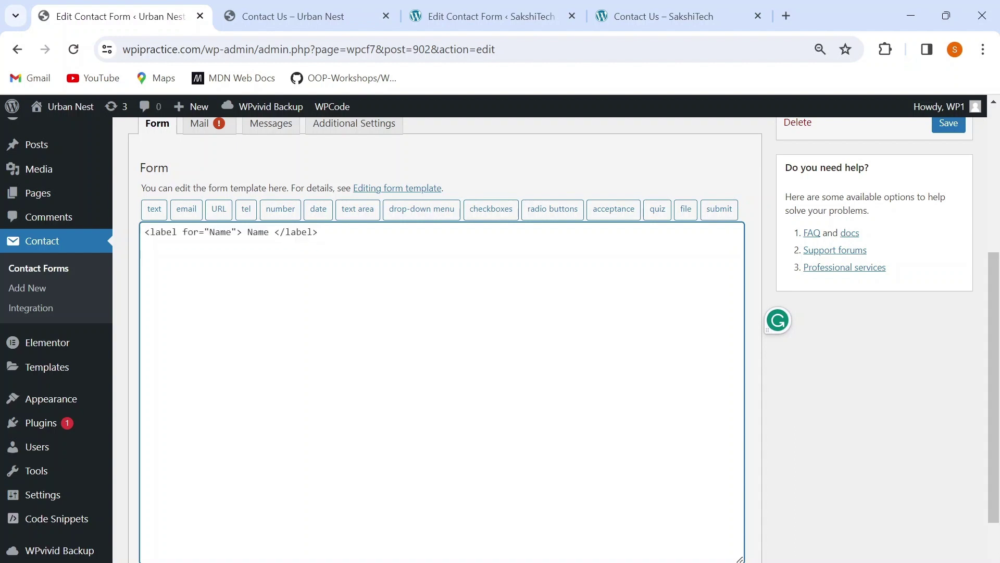
key("Return")
key("ctrl+v")
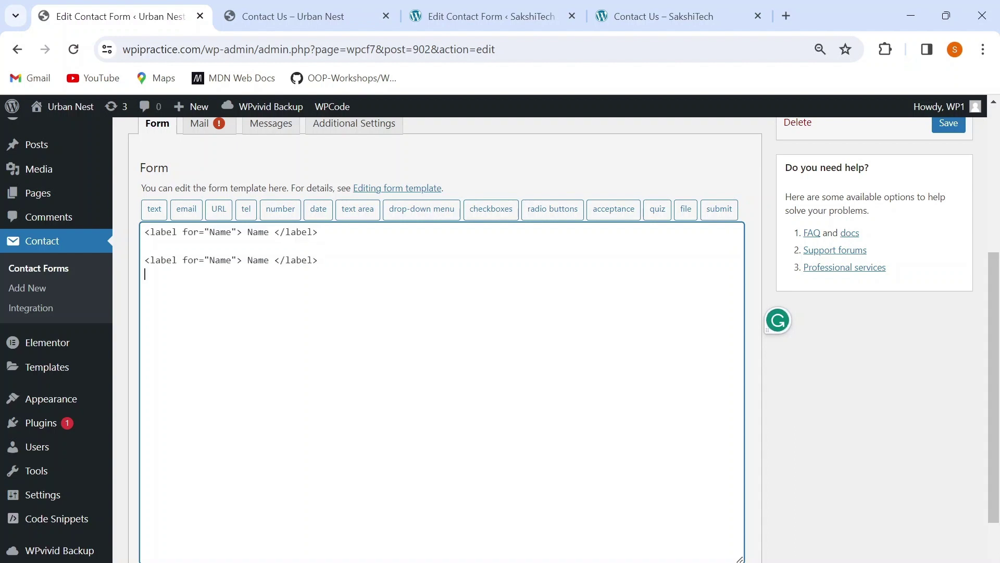
key("ctrl+v")
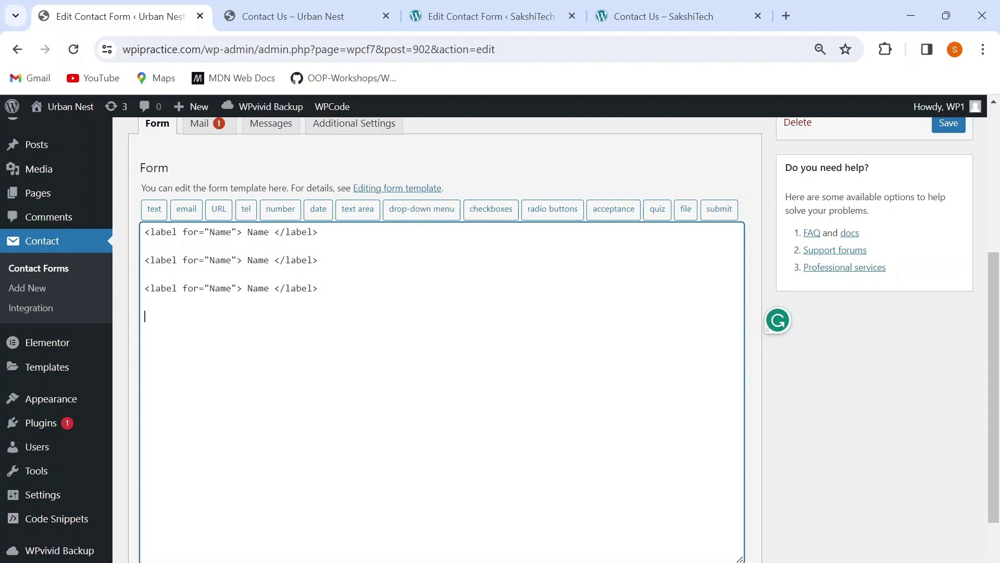
key("Return")
key("Return")
key("ctrl+v")
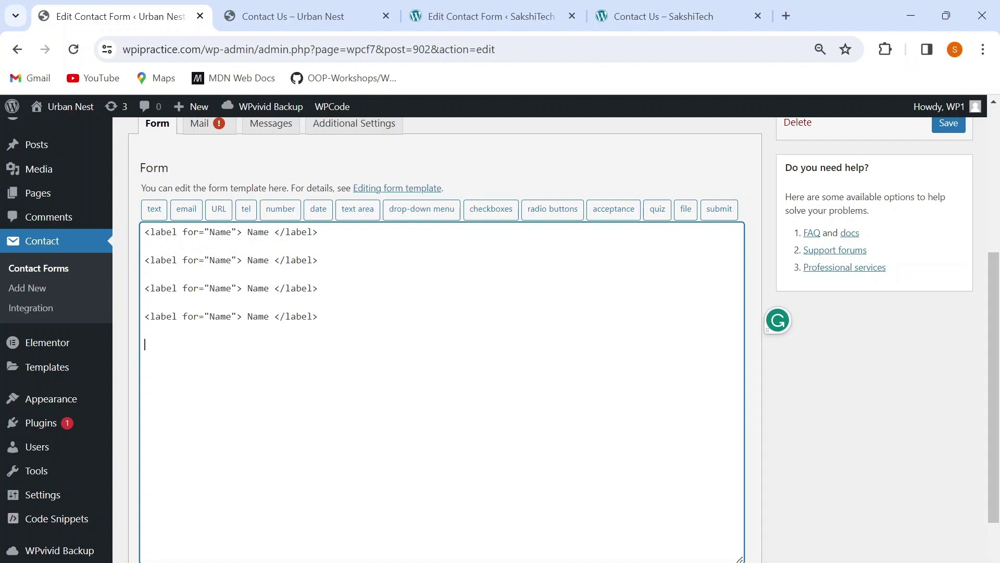
key("Return")
key("Return")
key("ctrl+v")
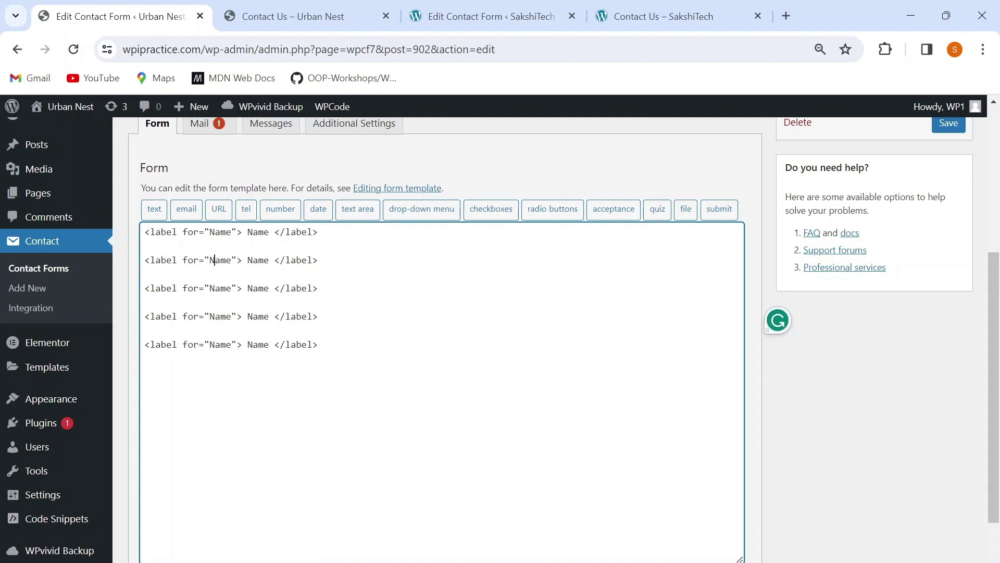
- Change the second label line to <label for="Company Name"> Company Name </label>
type("Company")
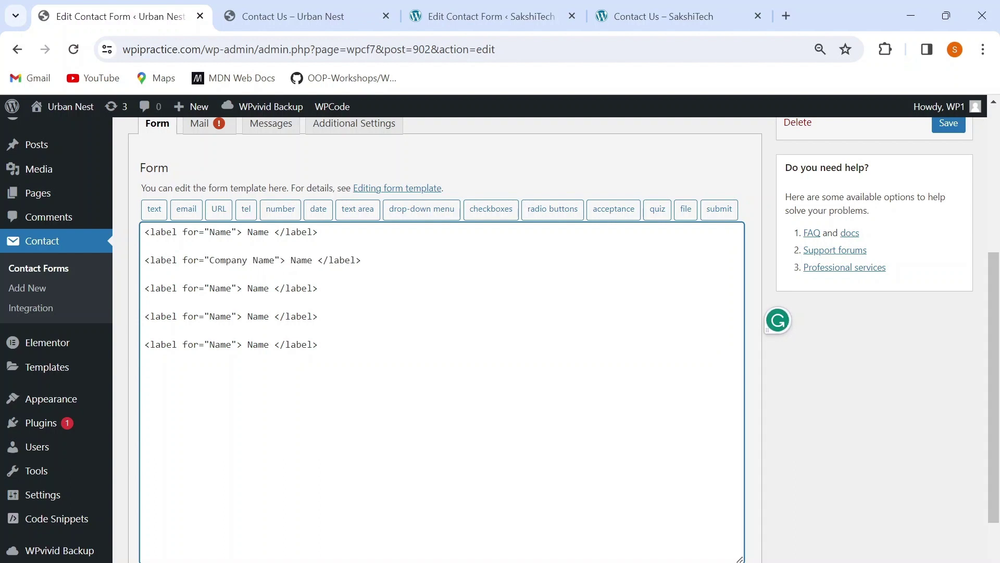
left_click(290, 260)
type("Company")
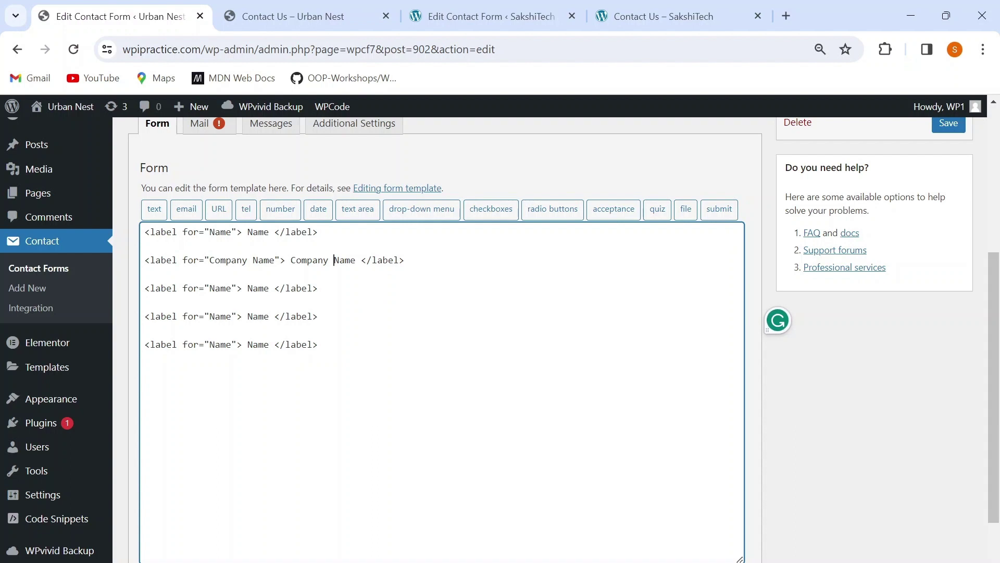
- Change the third label line to <label for="Email"> Email </label>
key("BackSpace")
key("BackSpace")
key("BackSpace")
key("BackSpace")
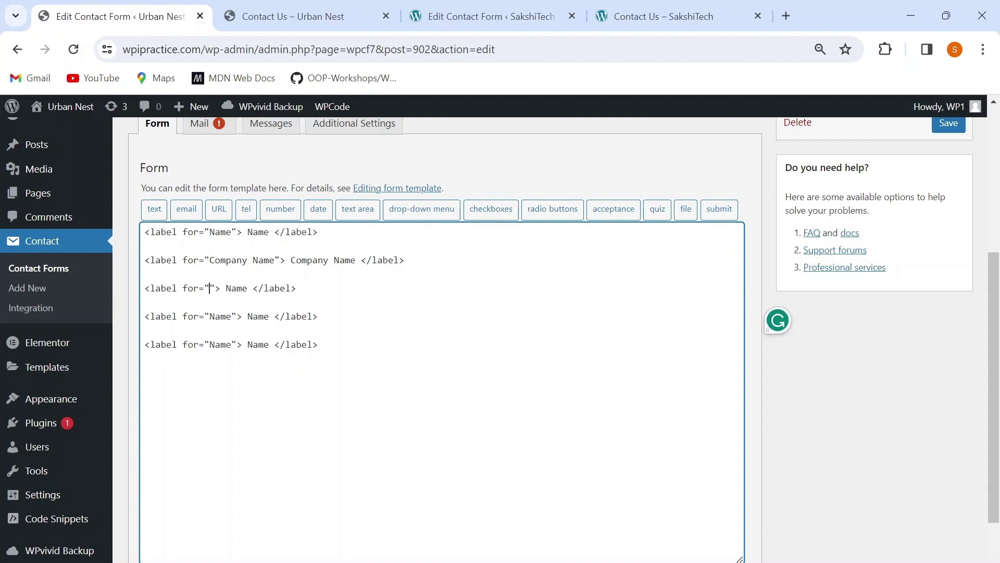
type("Email")
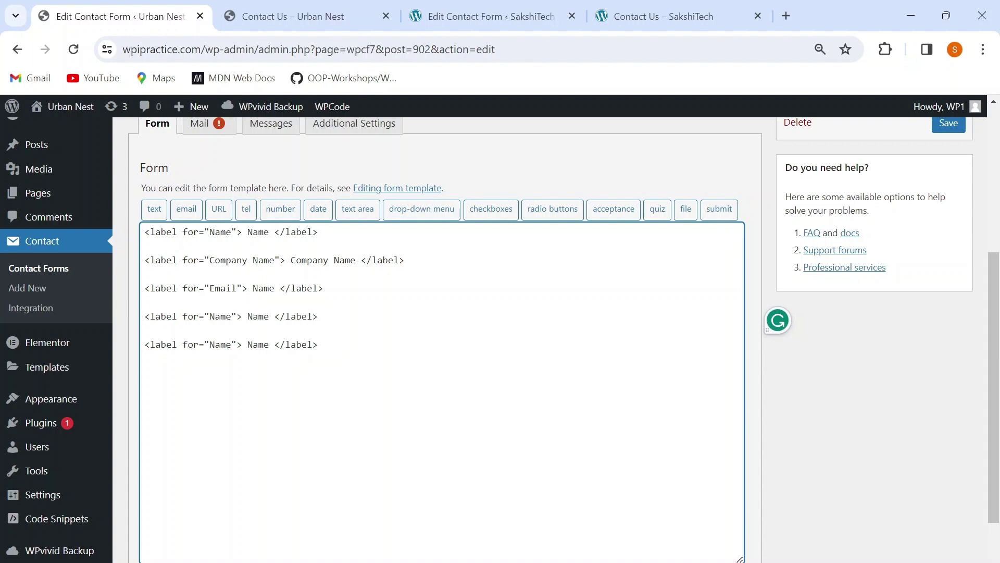
key("BackSpace")
key("BackSpace")
key("BackSpace")
key("BackSpace")
type("Email")
- Change the fourth label line to <label for="Phone Number"> Phone Number </label>
left_click(230, 316)
key("BackSpace")
key("BackSpace")
key("BackSpace")
key("BackSpace")
type("Phone Number")
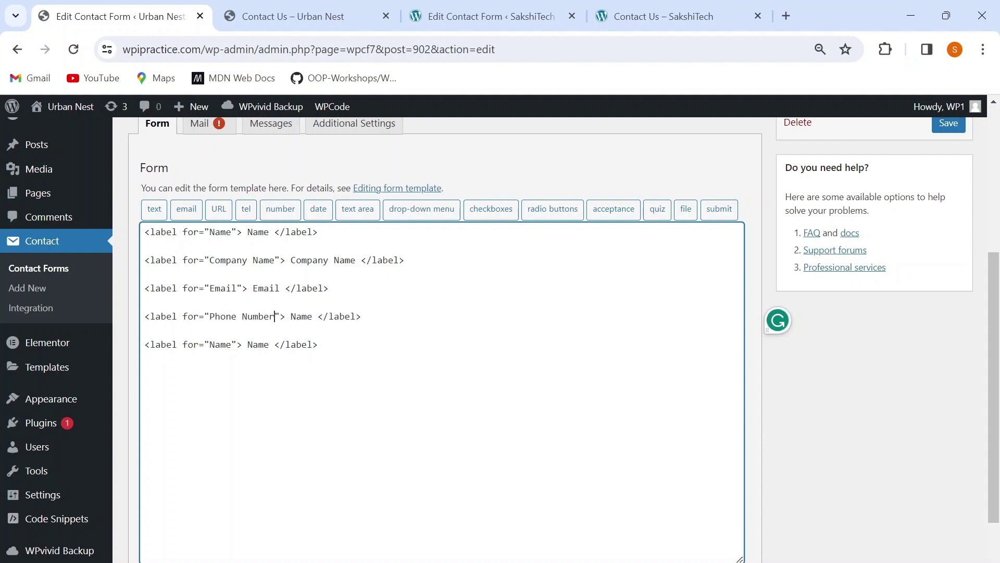
left_click(318, 316)
key("BackSpace")
key("BackSpace")
key("BackSpace")
key("BackSpace")
type("Phone Number")
- Change the fifth label line to <label for="Question"> Question </label>
key("BackSpace")
key("BackSpace")
key("BackSpace")
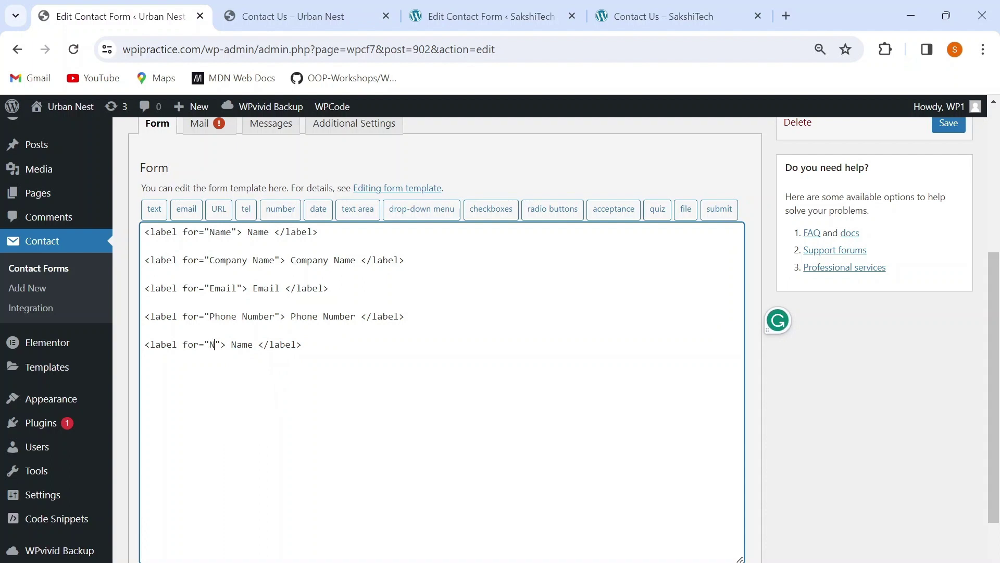
key("BackSpace")
type("Question")
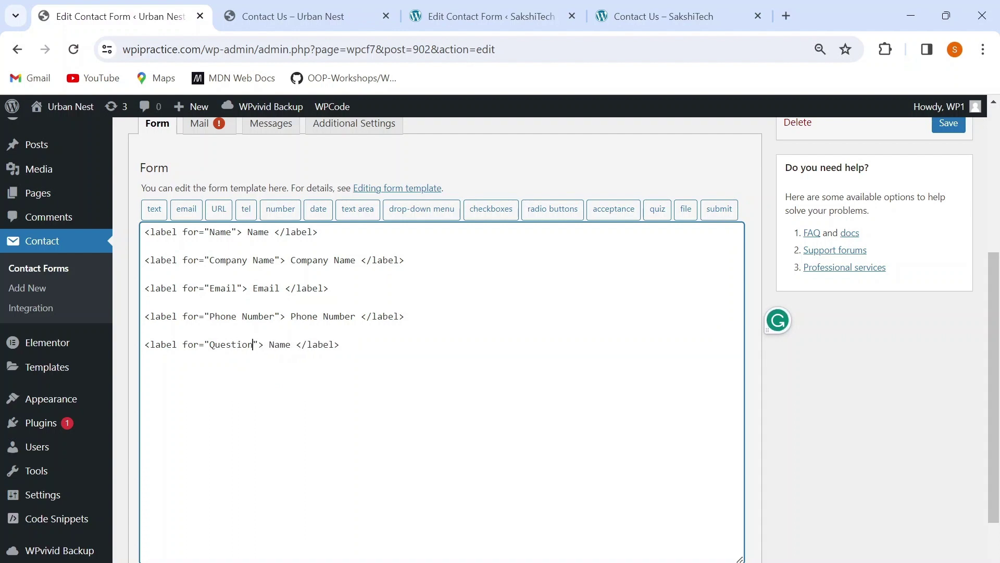
left_click(290, 344)
key("BackSpace")
key("BackSpace")
key("BackSpace")
key("BackSpace")
type("Question")
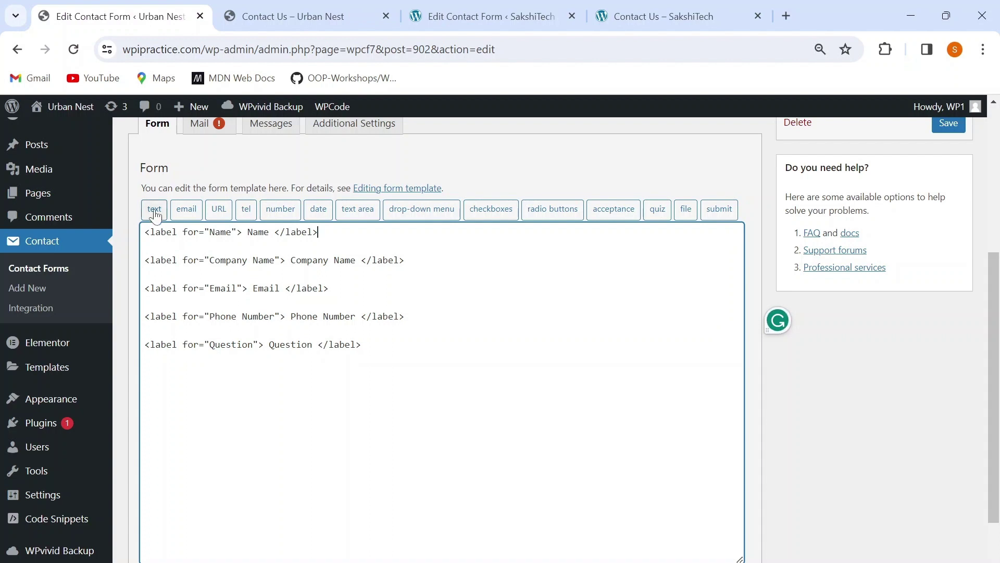
- Start a text form tag on a new line beneath the Name label and name it your-name
scroll(186, 209, "up", 2)
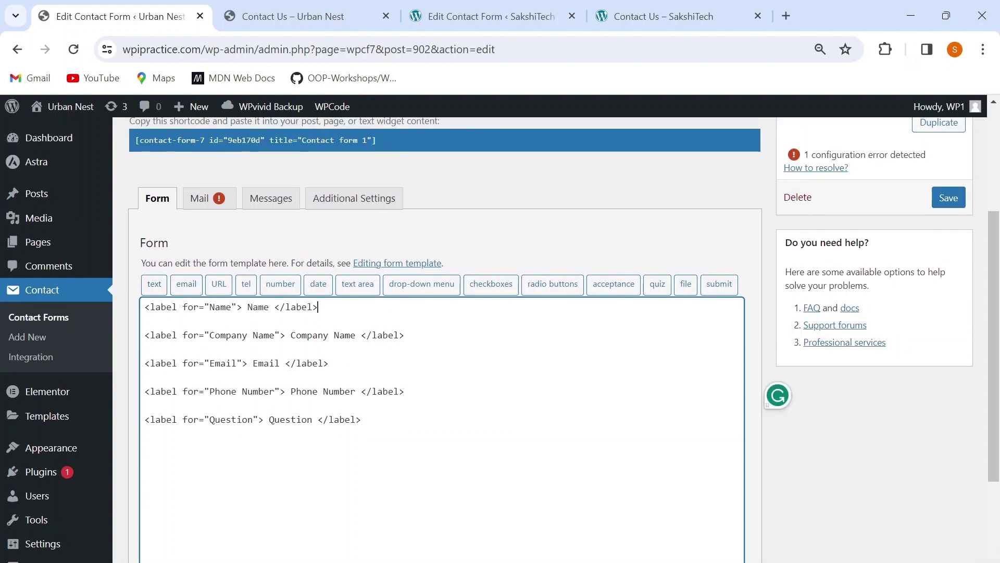
scroll(155, 292, "down", 1)
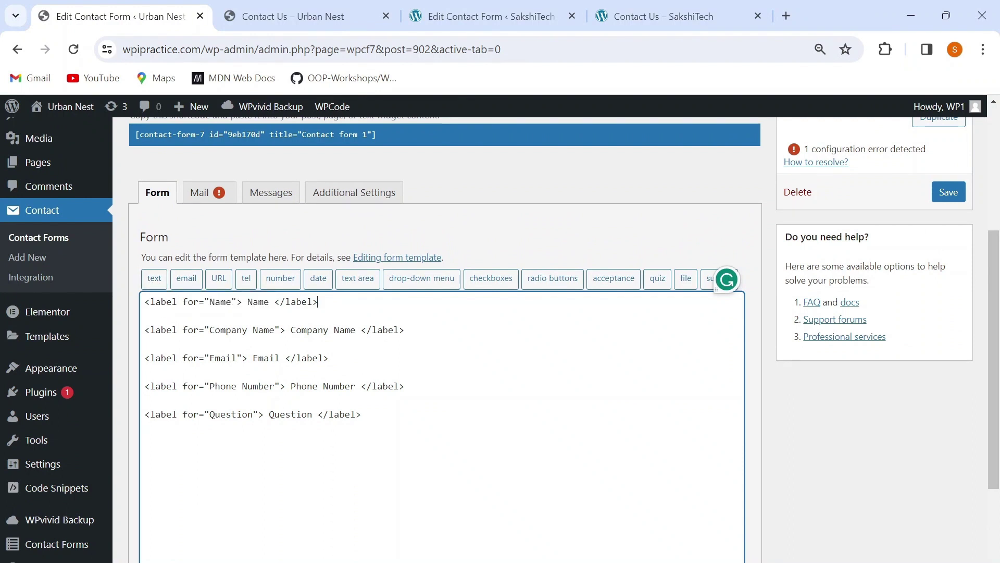
key("Return")
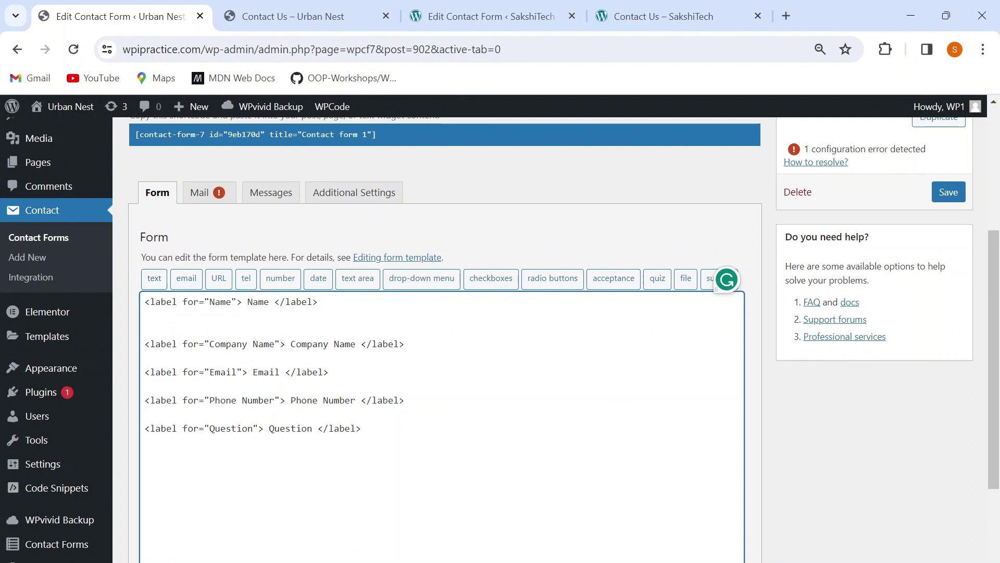
left_click(155, 279)
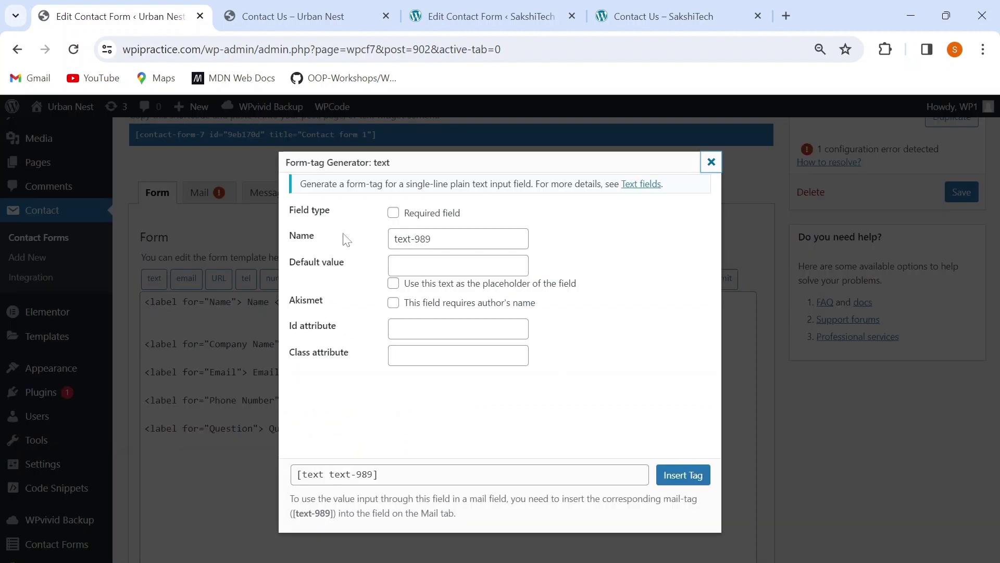
left_click(443, 239)
key("BackSpace")
key("BackSpace")
key("BackSpace")
key("BackSpace")
key("BackSpace")
key("BackSpace")
key("BackSpace")
key("BackSpace")
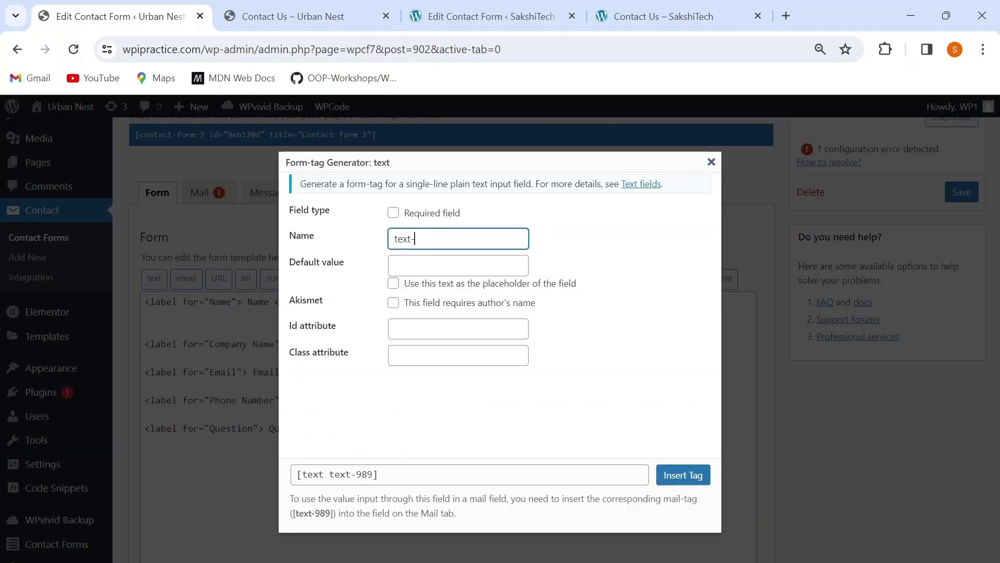
type("your-name")
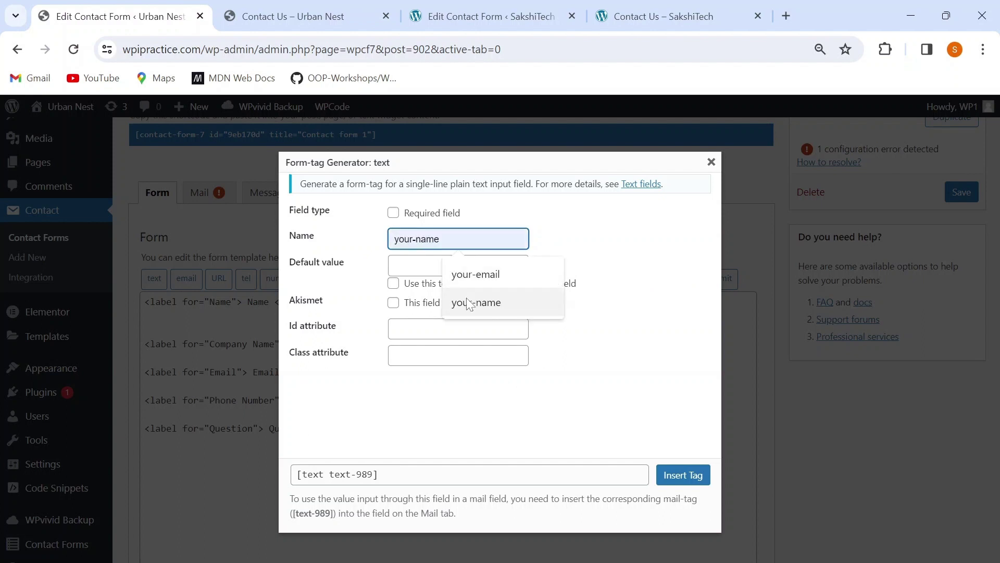
left_click(467, 302)
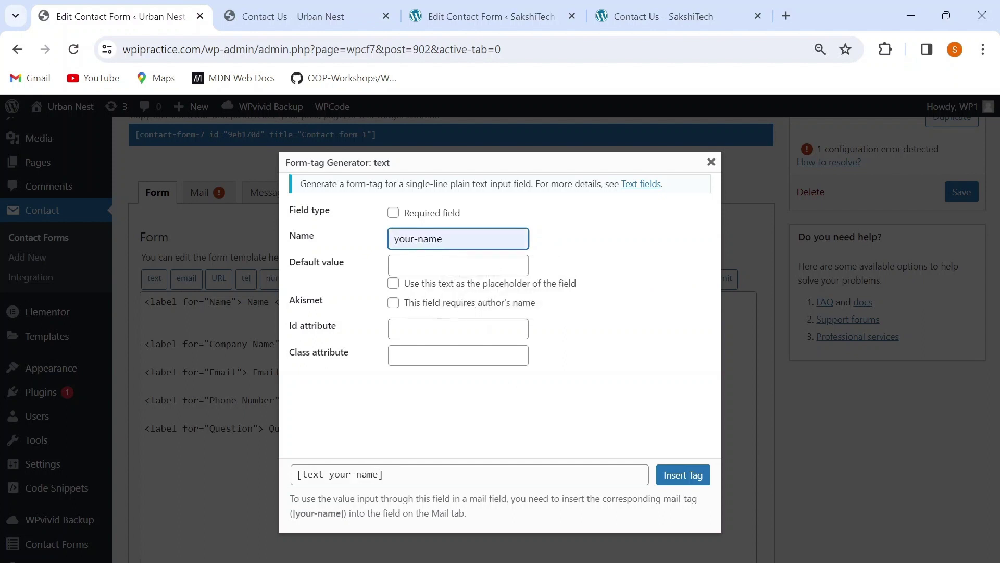
- Enter a sample full name as the text tag's default value and use it as the field's placeholder
key("Tab")
type("Jo")
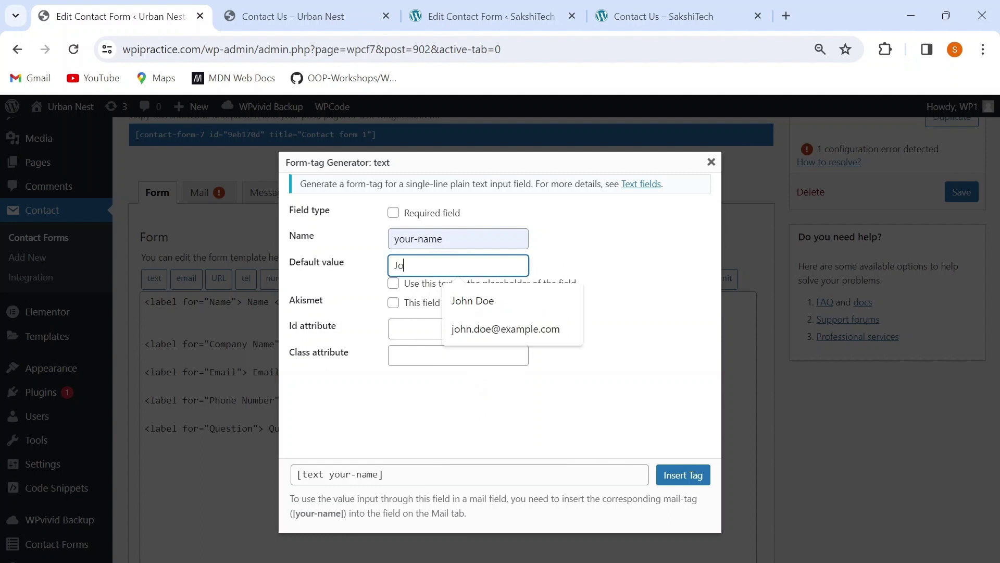
type("hn")
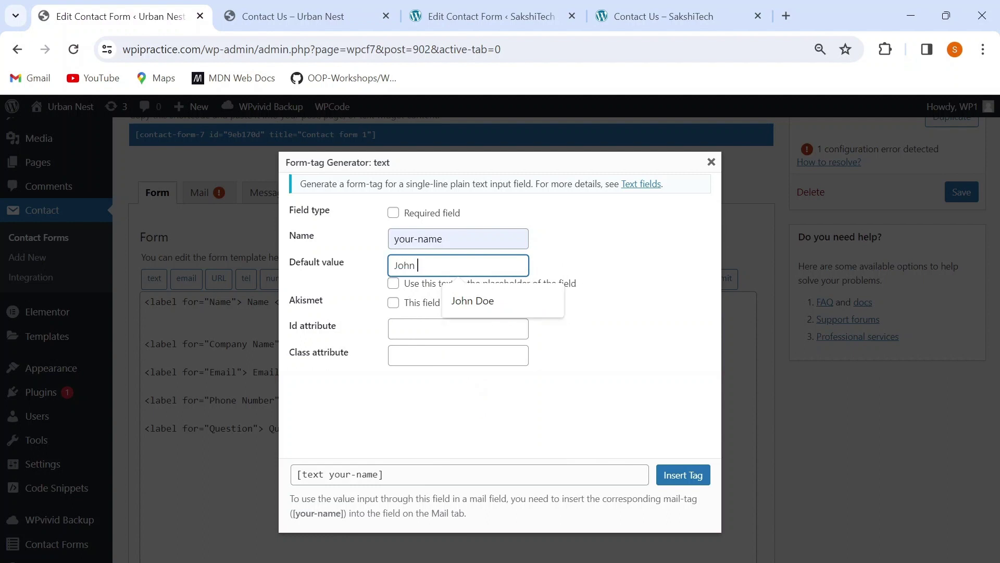
type(" Doe")
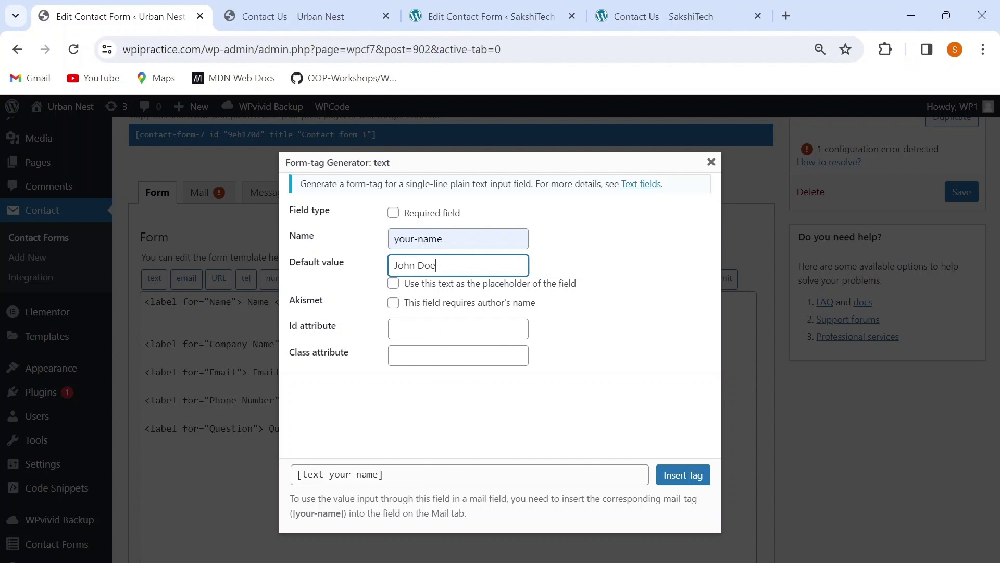
left_click(393, 283)
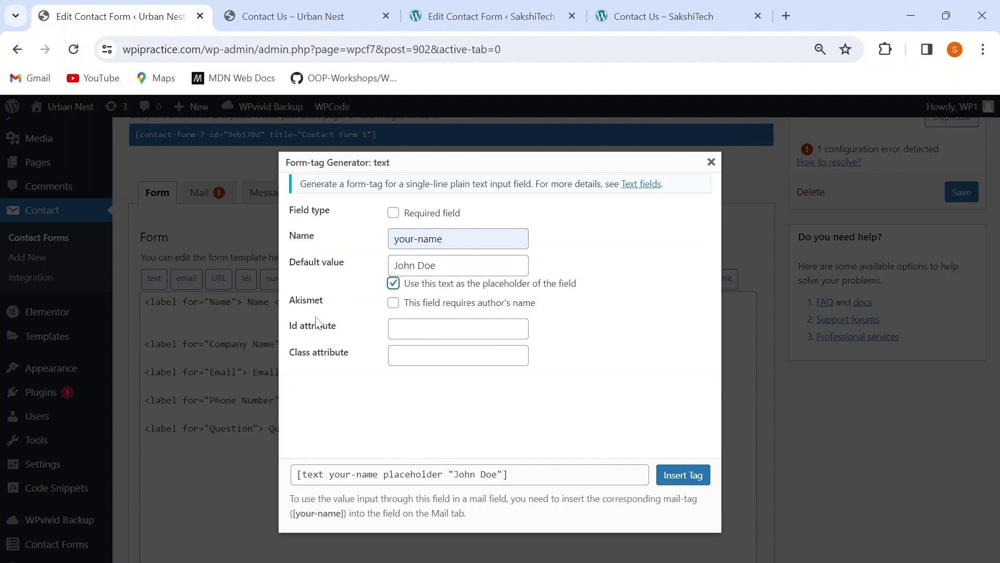
- Set the tag's id and class attributes to cu-name, make the field required and insert the tag into the template
left_click(395, 329)
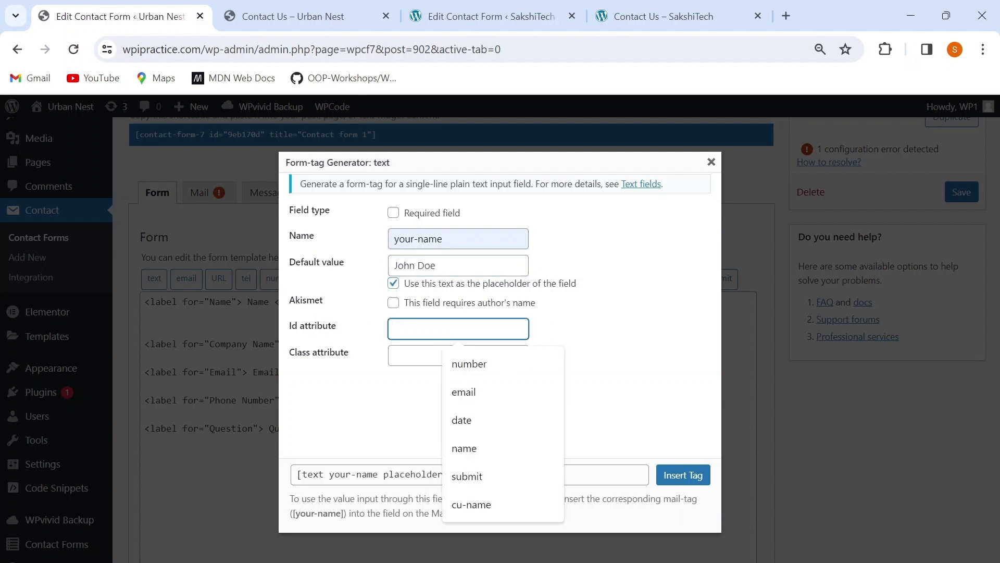
type("cu")
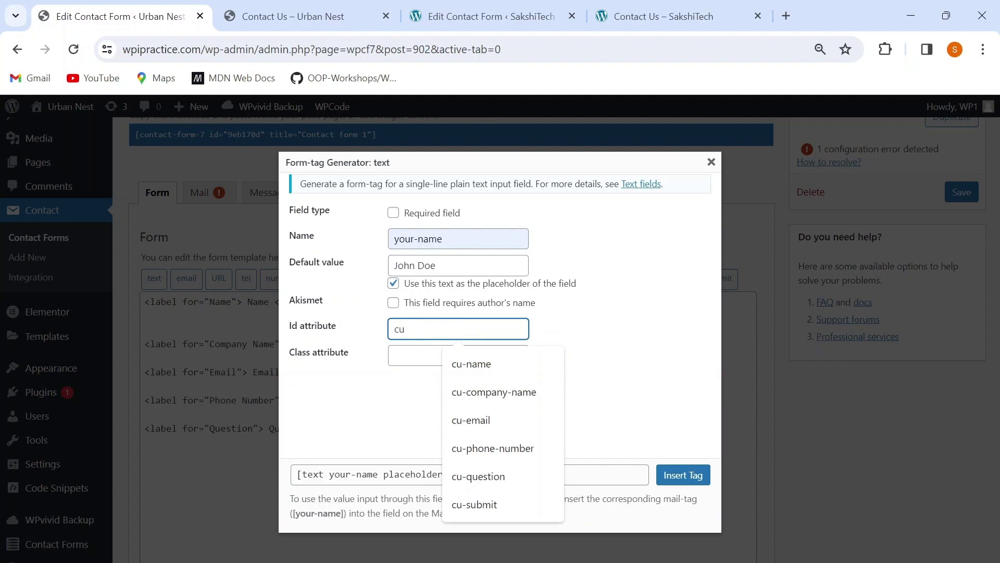
type("-name")
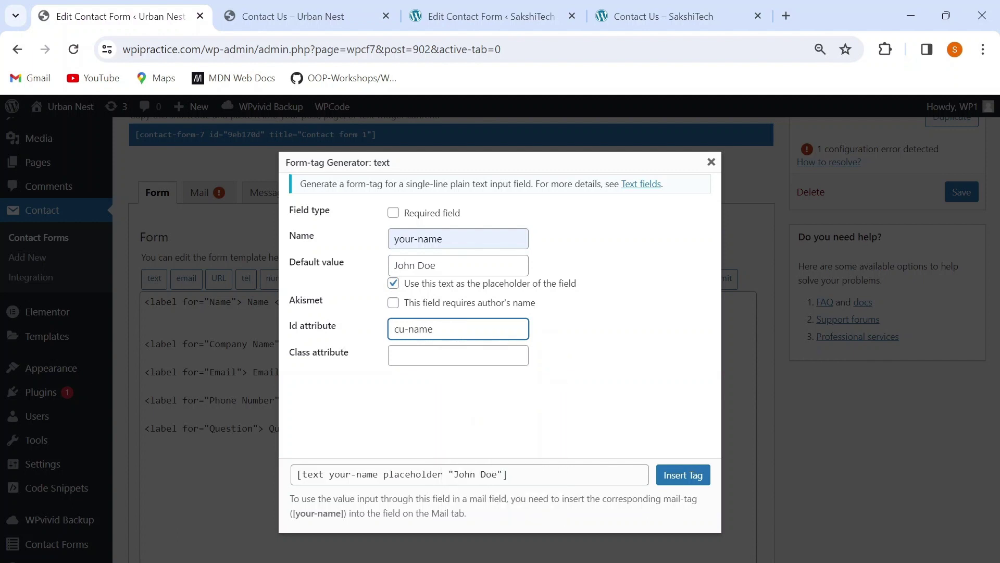
left_click(458, 355)
type("cu")
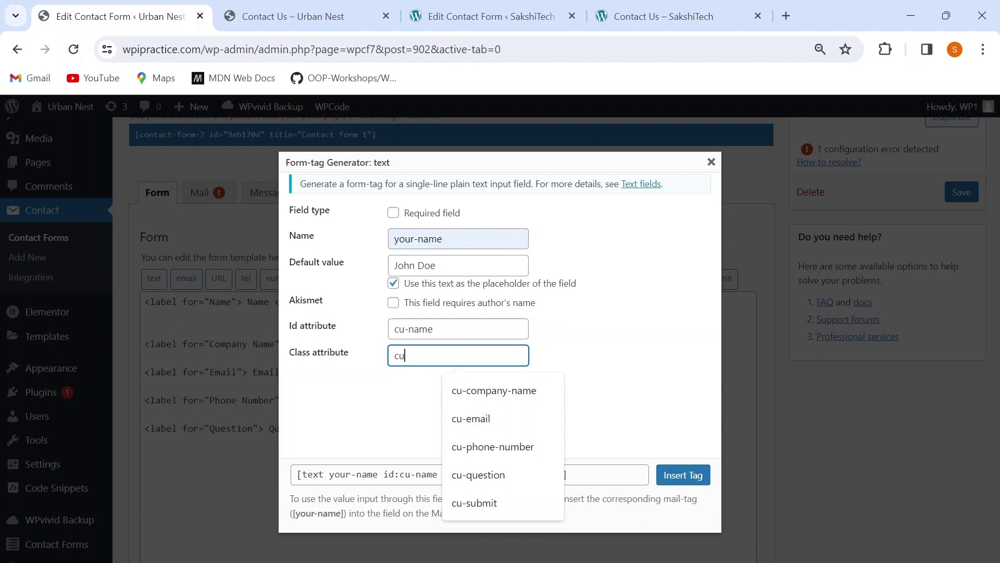
type("-name")
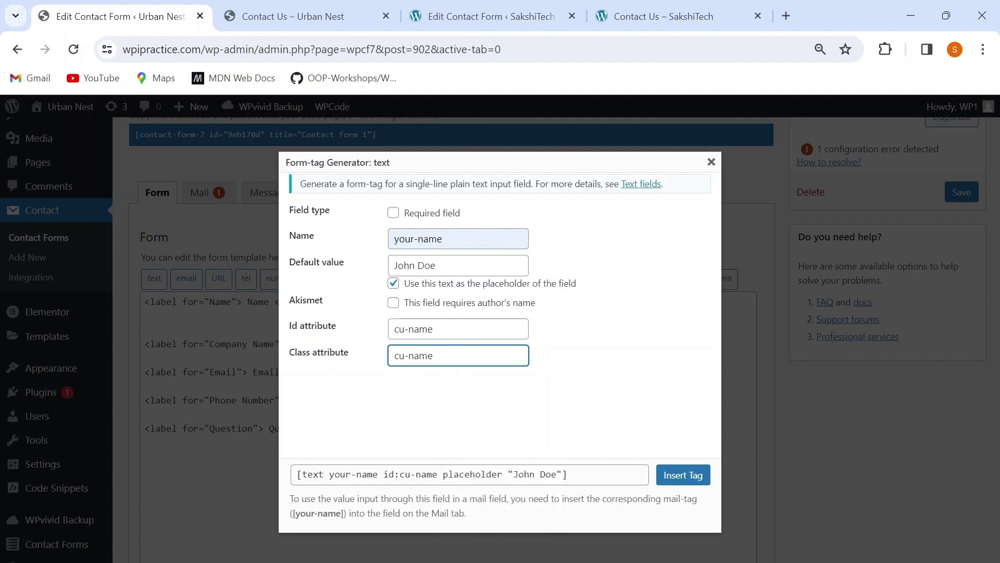
left_click(393, 213)
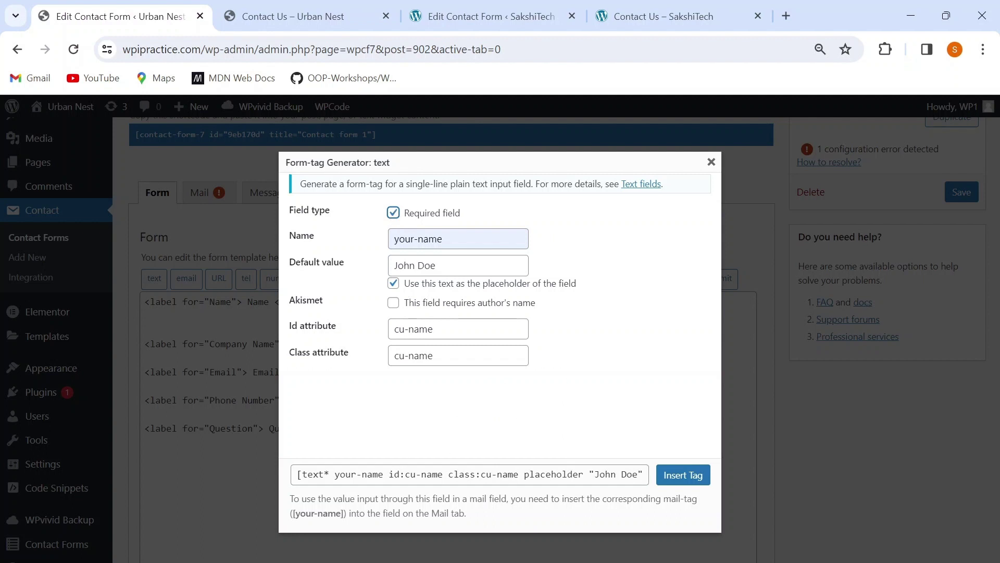
left_click(683, 475)
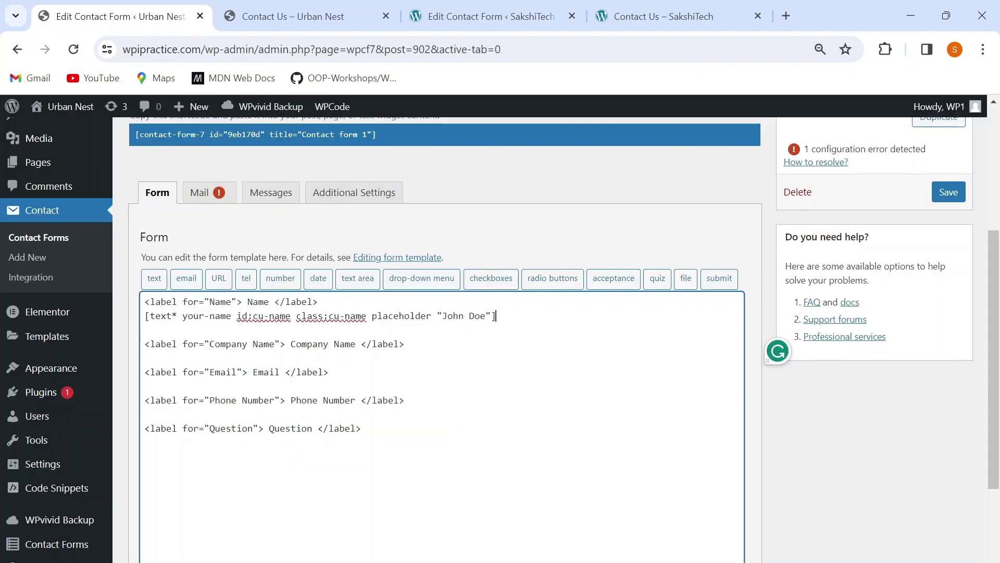
- Start a text form tag on a new line beneath the Company Name label and name it company-name
left_click(404, 344)
key("Return")
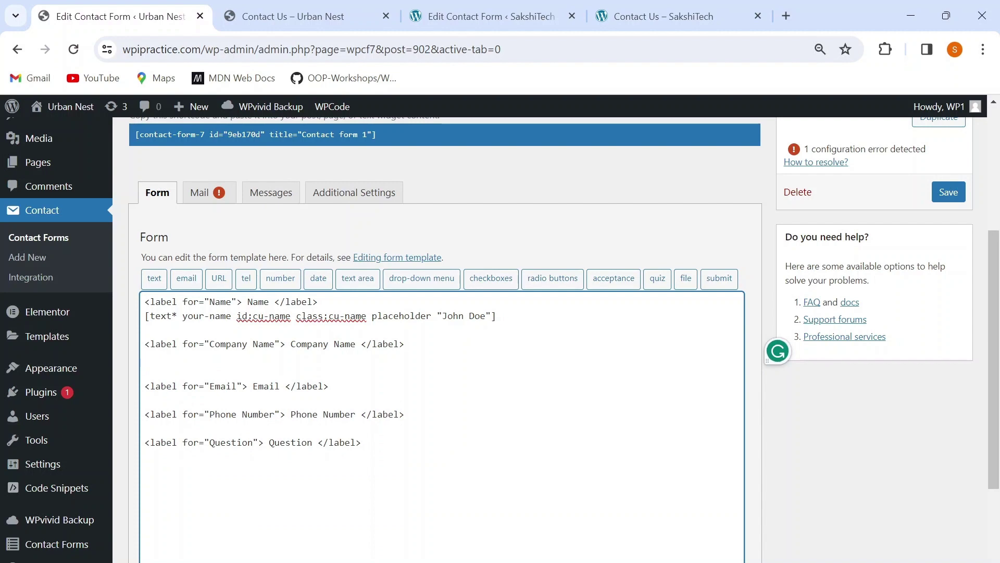
left_click(154, 281)
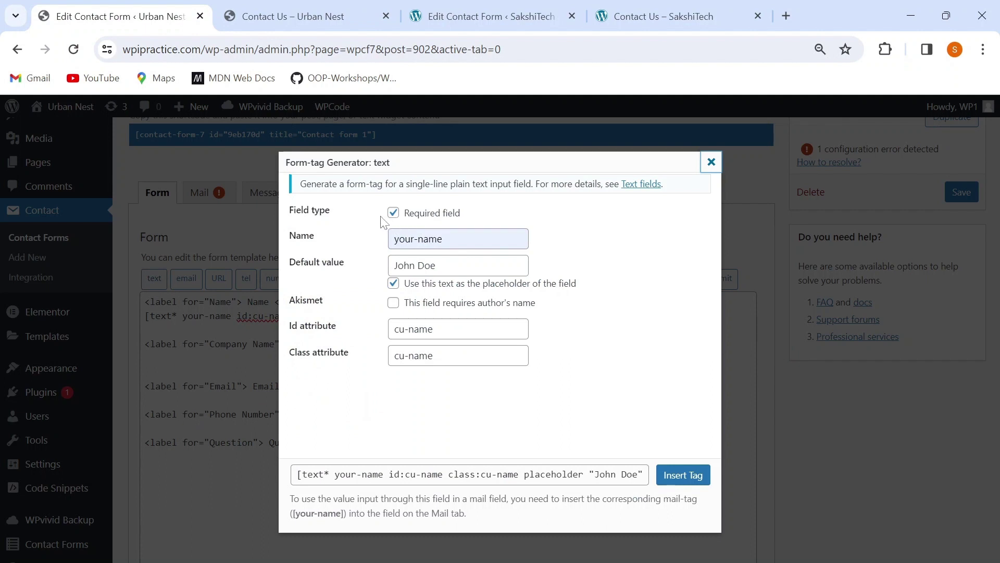
left_click(443, 238)
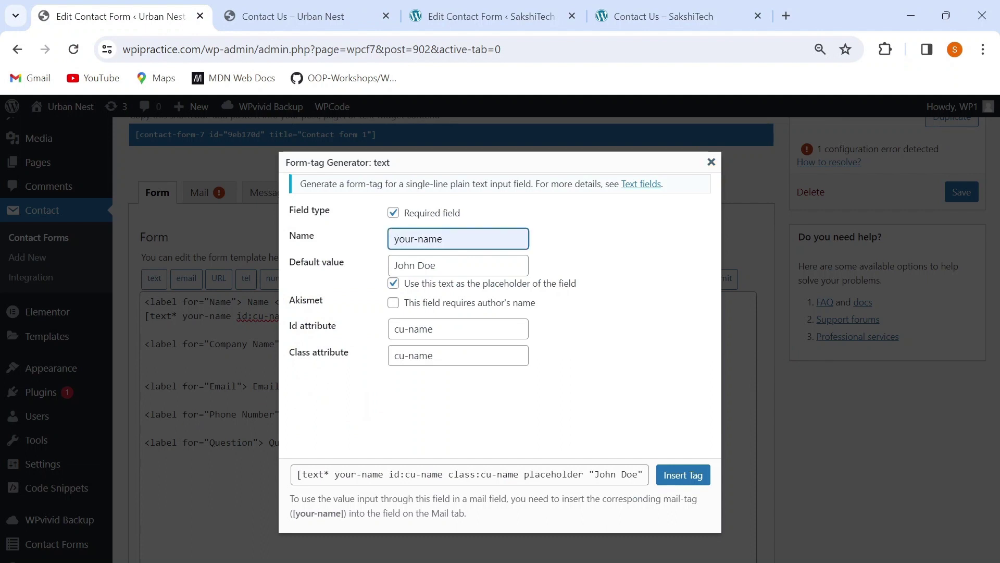
key("BackSpace")
key("BackSpace")
key("BackSpace")
key("BackSpace")
key("BackSpace")
key("BackSpace")
key("BackSpace")
key("BackSpace")
key("BackSpace")
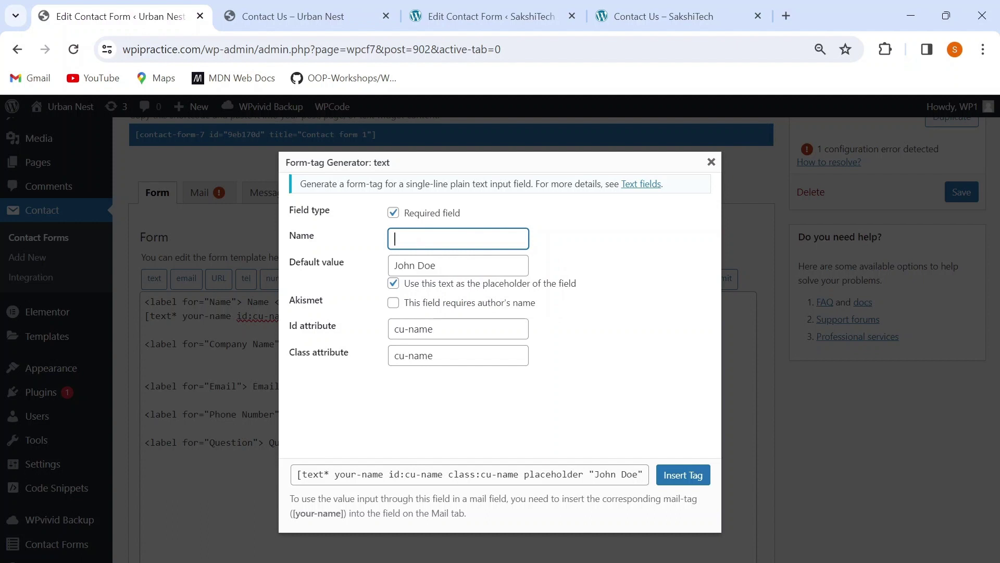
type("com")
key("Down")
key("Return")
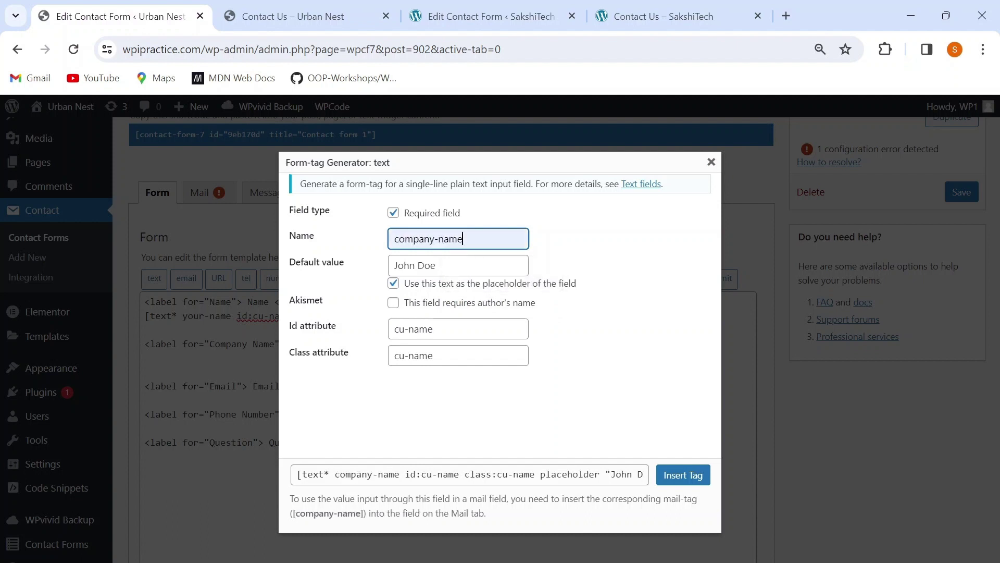
- Replace the company-name tag's default value with Example Inc
key("Tab")
key("End")
key("BackSpace")
key("BackSpace")
key("BackSpace")
key("BackSpace")
key("BackSpace")
key("BackSpace")
key("BackSpace")
key("BackSpace")
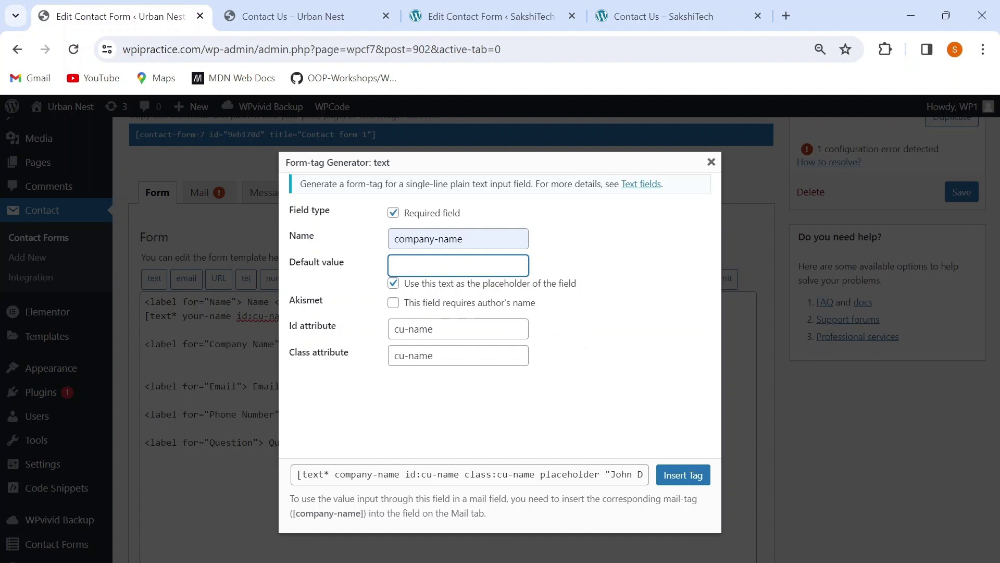
type("Example Inc.")
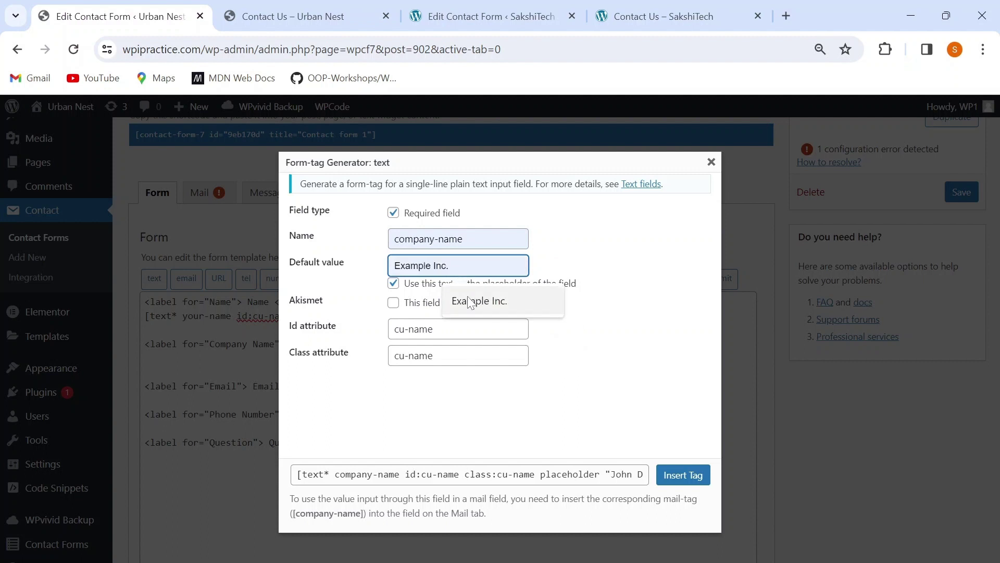
left_click(466, 298)
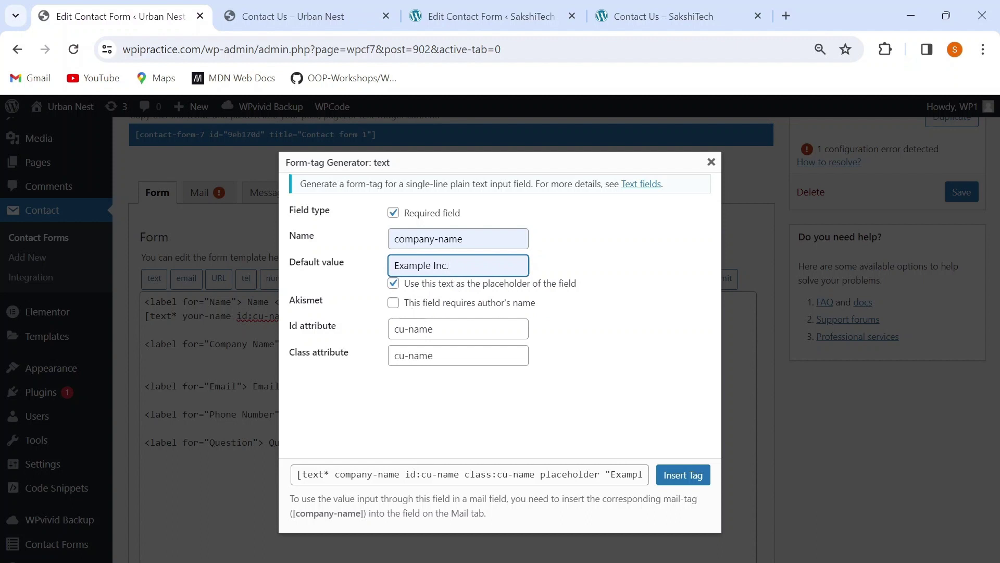
- Set the company tag's id and class attributes to cu-company-name and insert the tag into the template
key("Tab")
type("cu-")
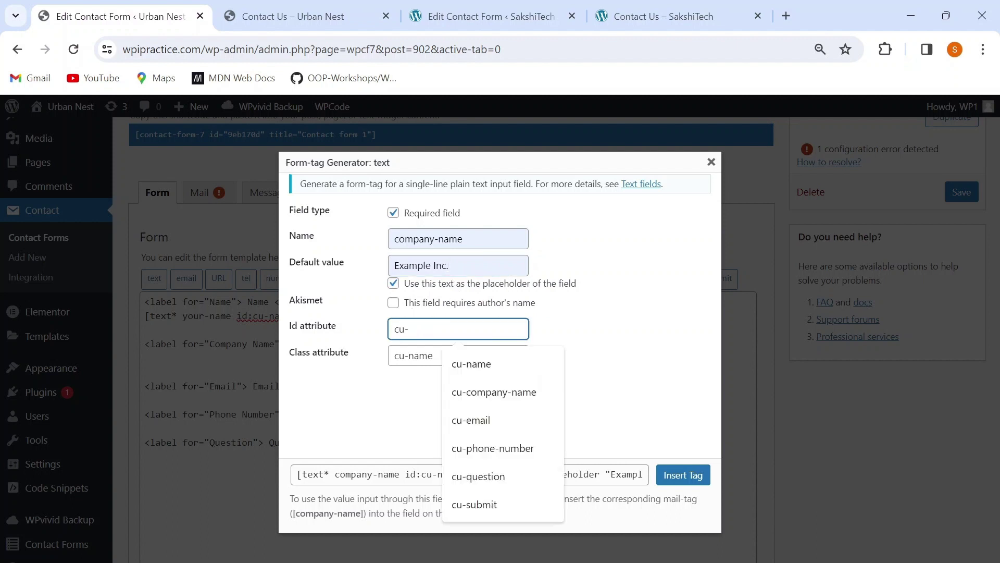
left_click(494, 391)
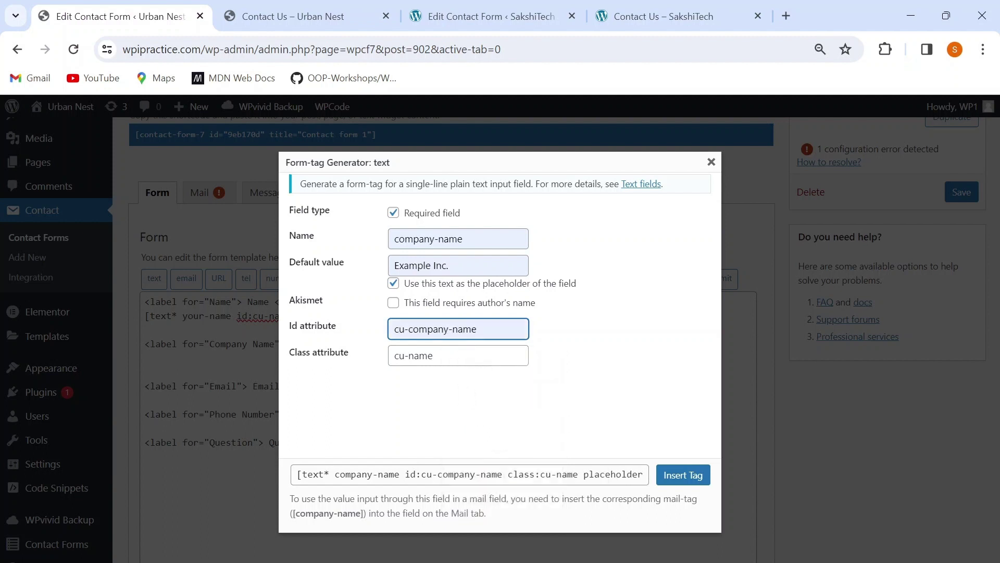
key("Tab")
key("BackSpace")
key("BackSpace")
key("BackSpace")
key("BackSpace")
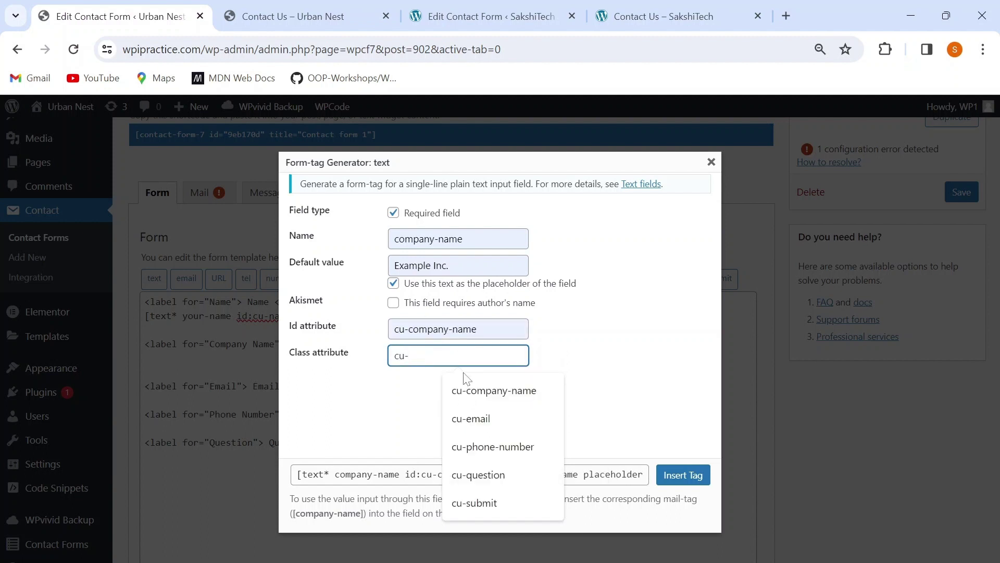
left_click(470, 391)
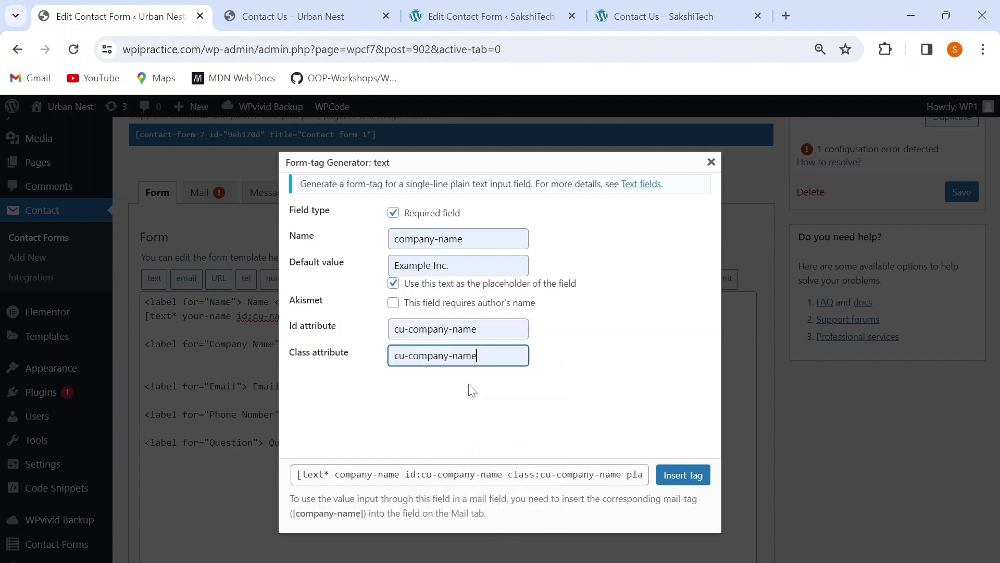
left_click(680, 475)
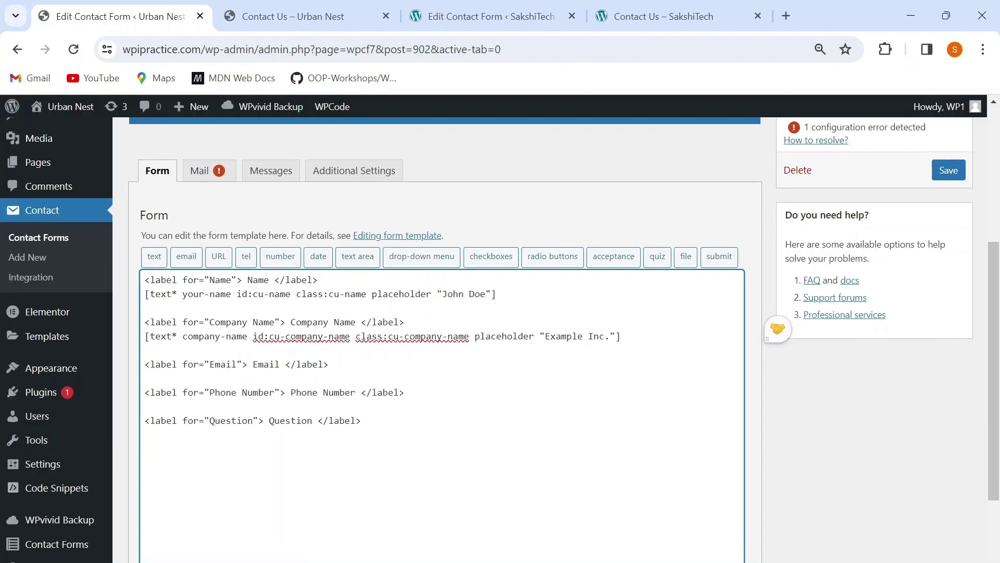
- Start an email form tag on a new line beneath the Email label, name it your-email and make it required
left_click(328, 364)
key("Return")
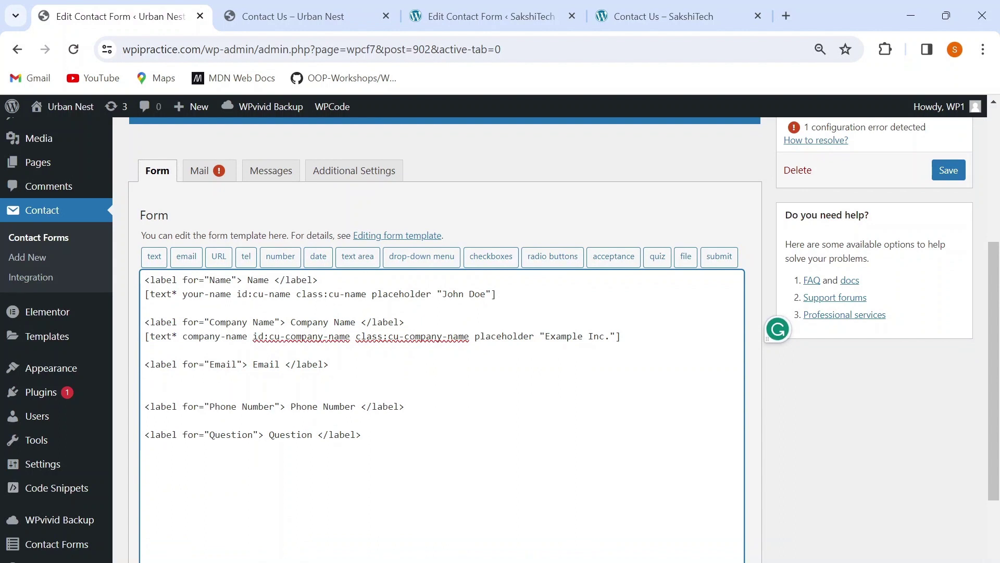
left_click(186, 258)
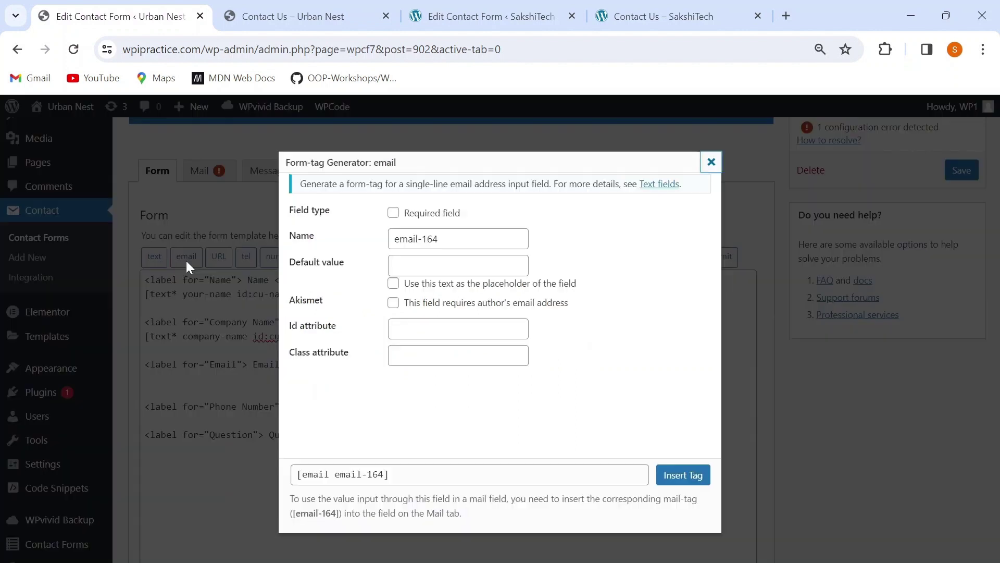
left_click(453, 238)
key("BackSpace")
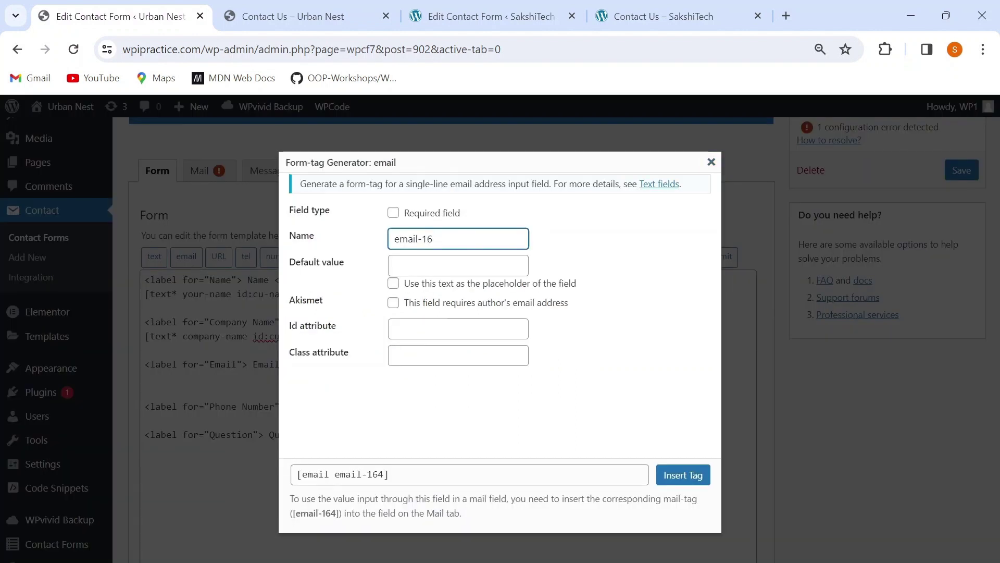
key("BackSpace")
key("BackSpace")
key("BackSpace")
key("BackSpace")
key("BackSpace")
key("BackSpace")
key("BackSpace")
key("BackSpace")
type("yo")
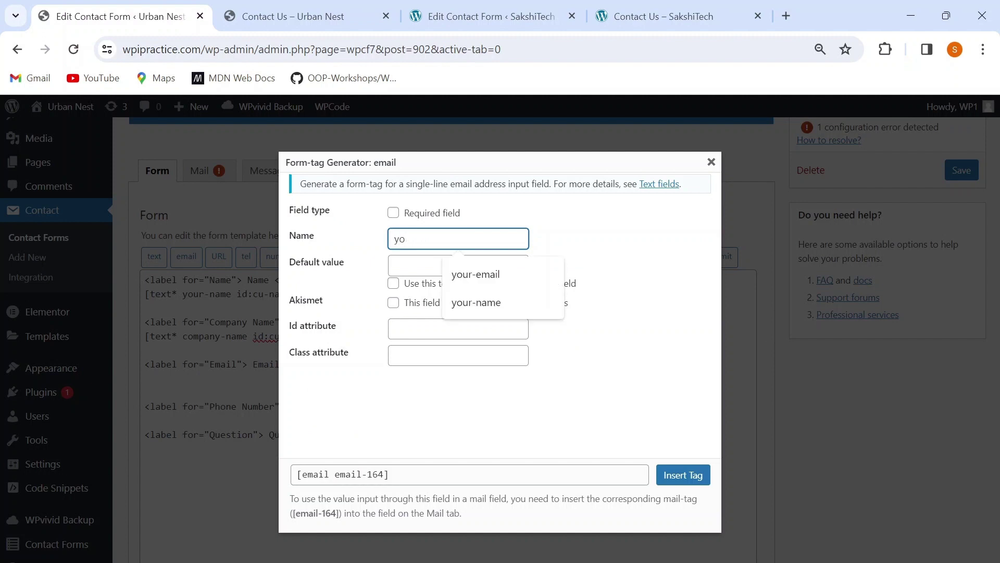
left_click(477, 274)
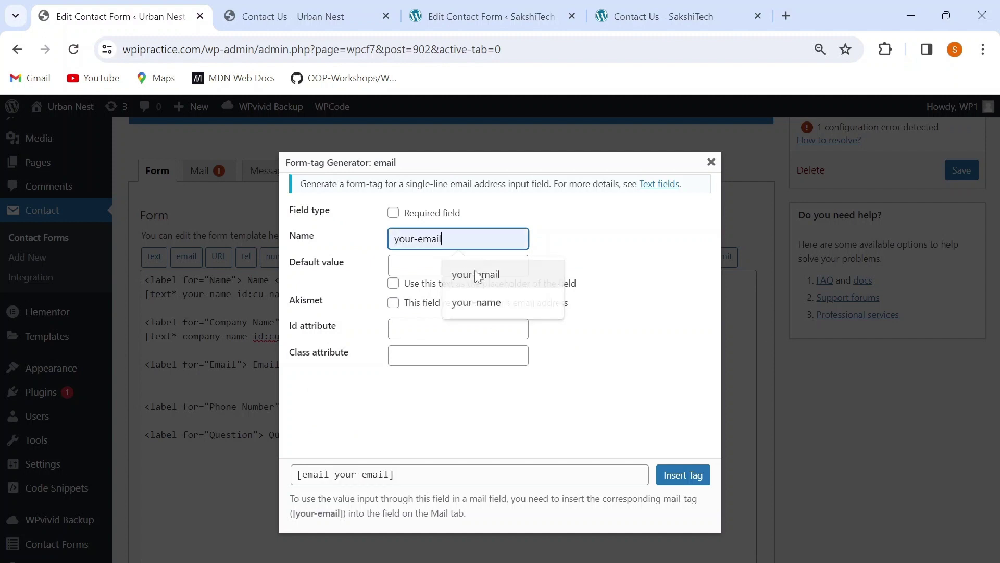
left_click(392, 214)
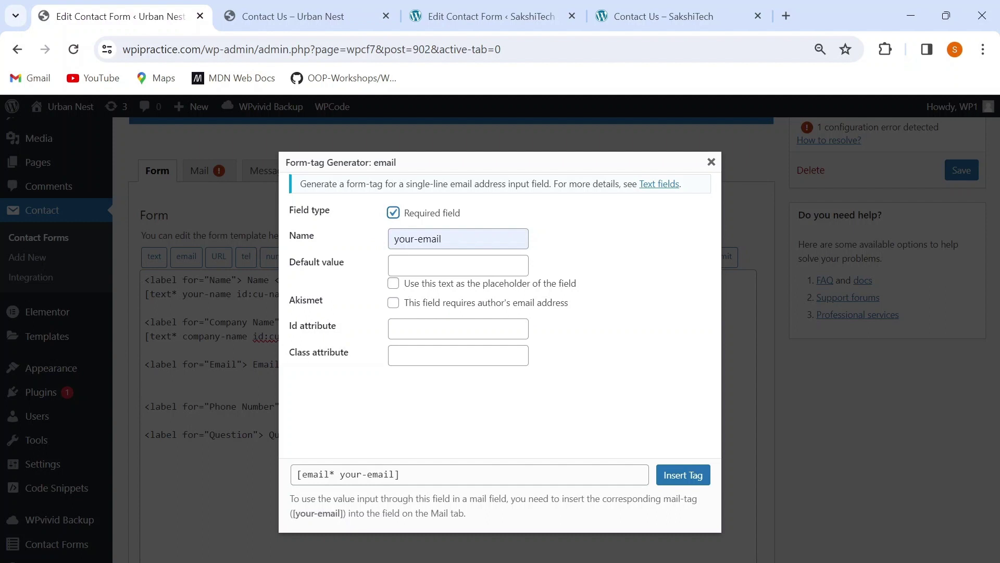
- Enter a sample e-mail address as the email tag's default value and use it as the field's placeholder
left_click(458, 265)
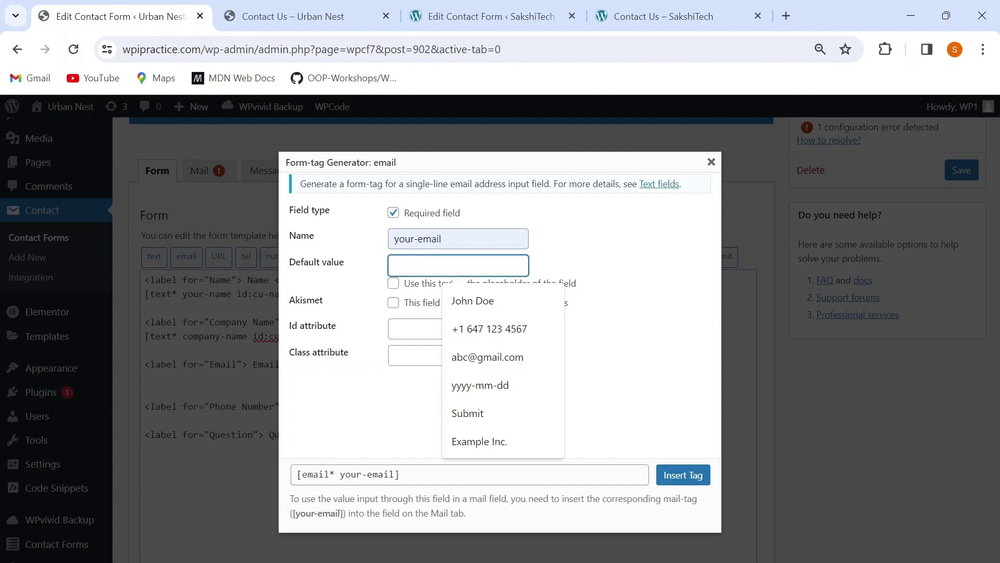
type("jo")
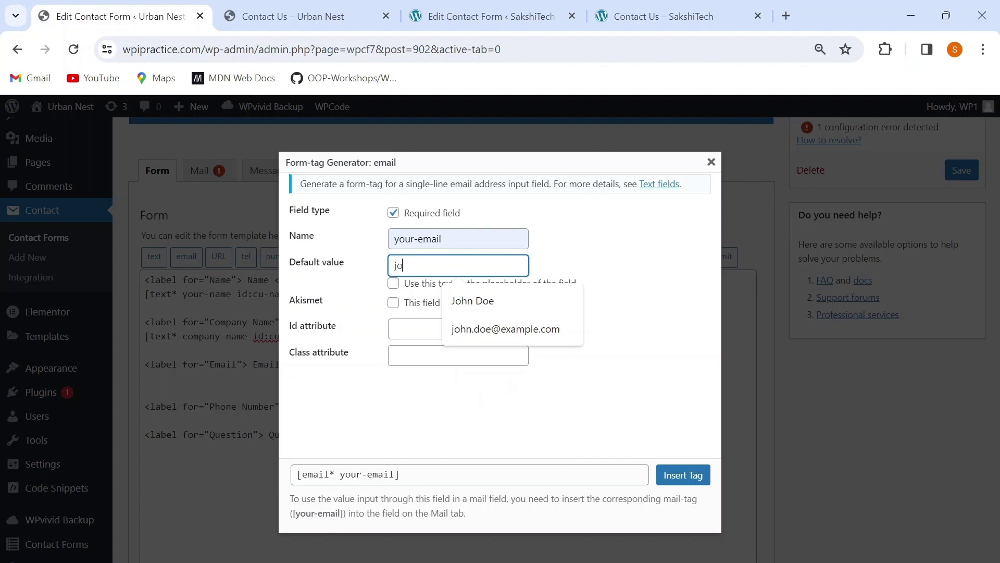
type("hn")
key("Down")
key("Down")
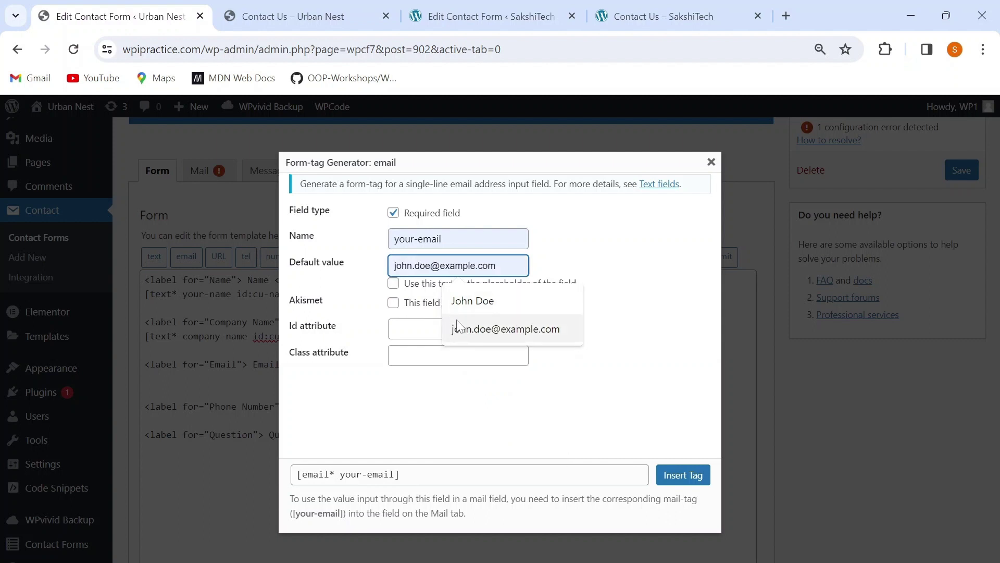
key("Return")
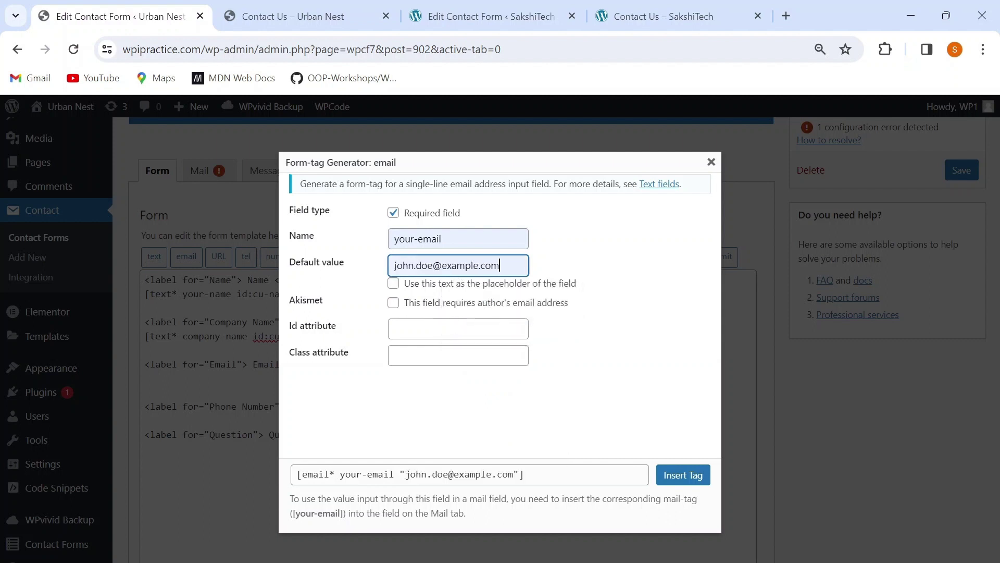
left_click(393, 283)
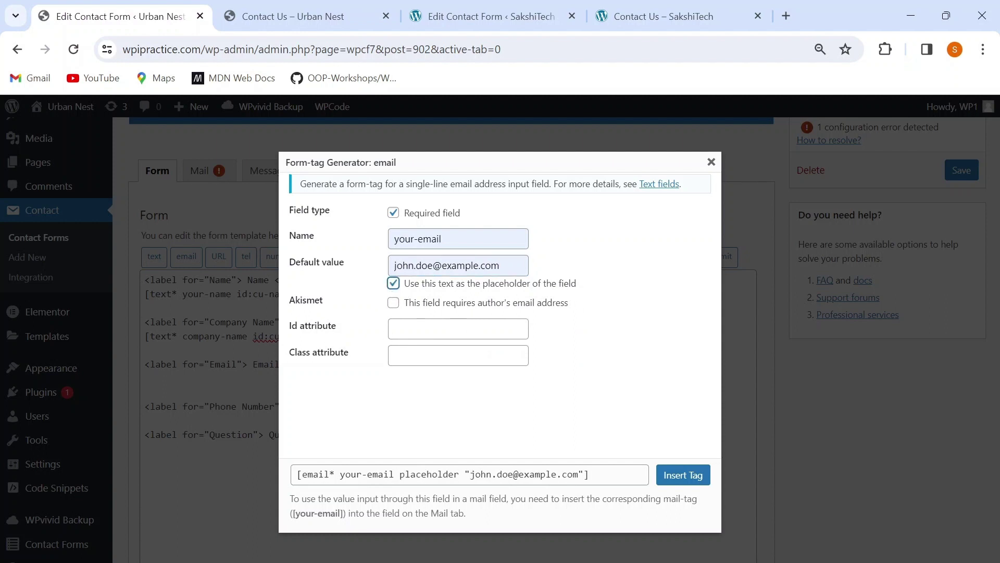
- Set the email tag's id and class attributes to cu-email and insert the tag into the template
left_click(459, 329)
type("c")
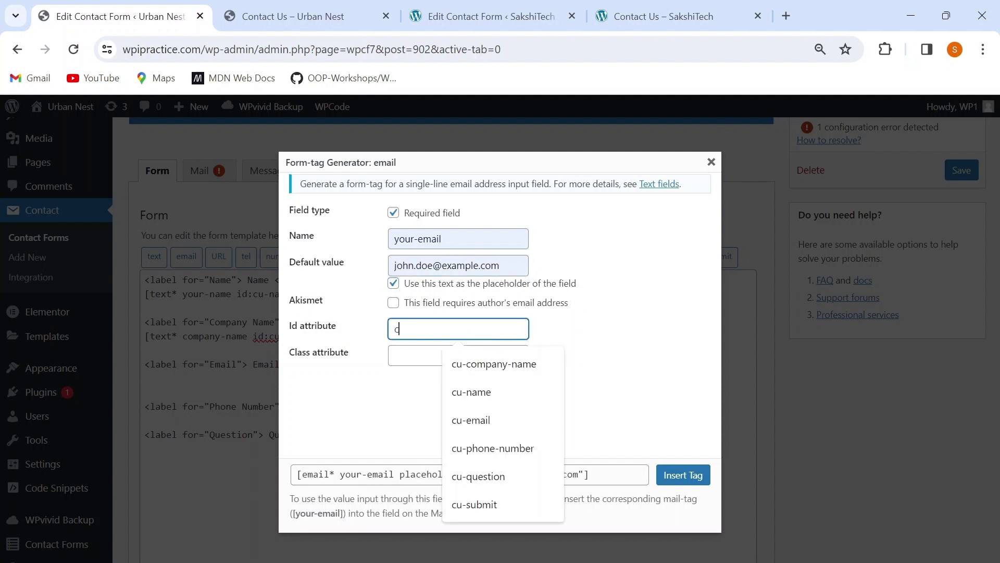
type("u-email")
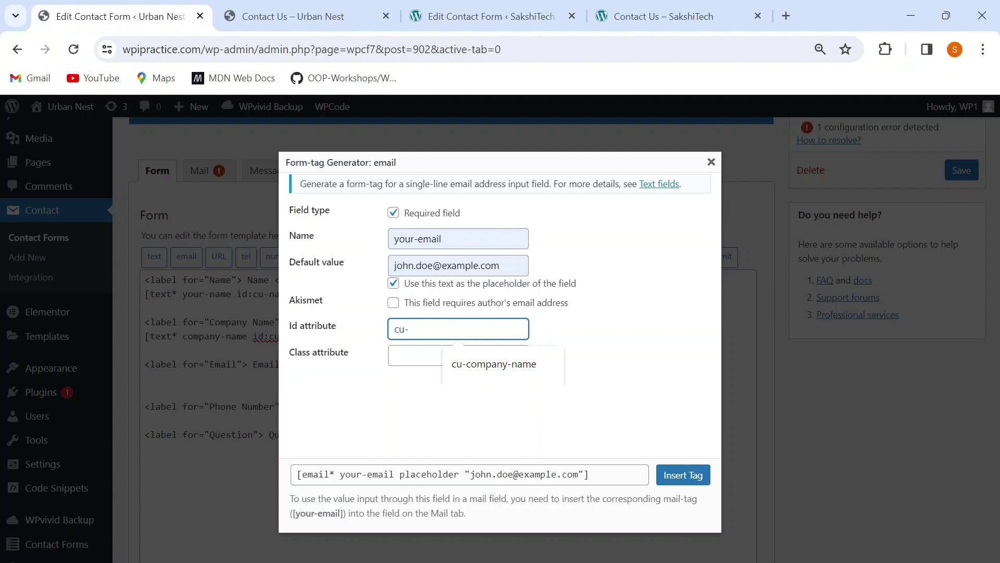
left_click(458, 355)
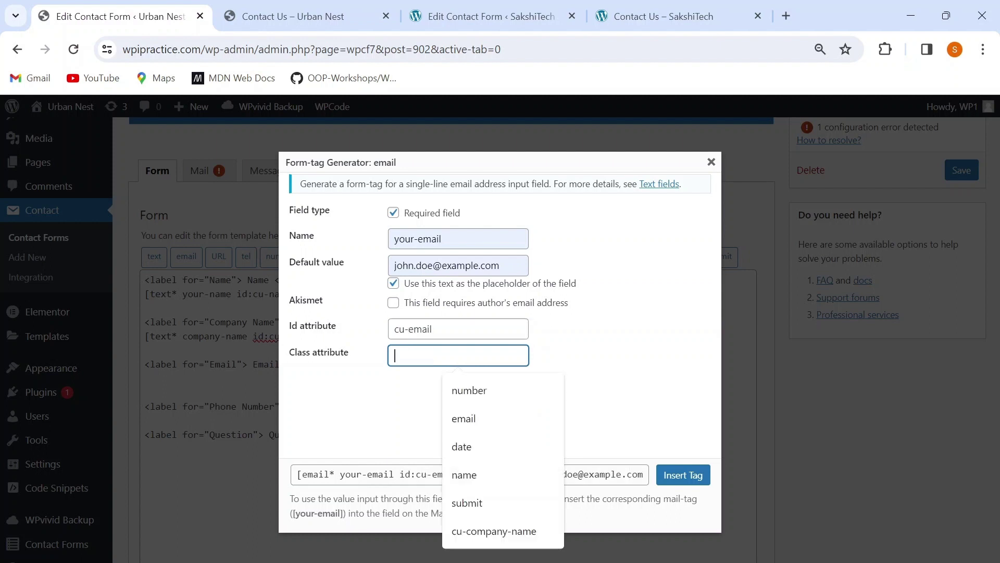
type("cu-email")
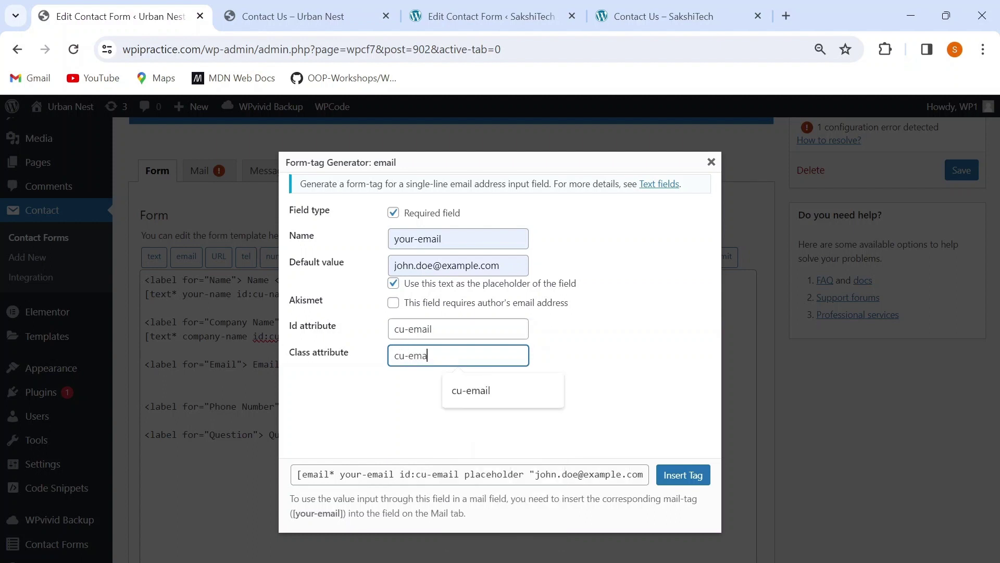
left_click(662, 484)
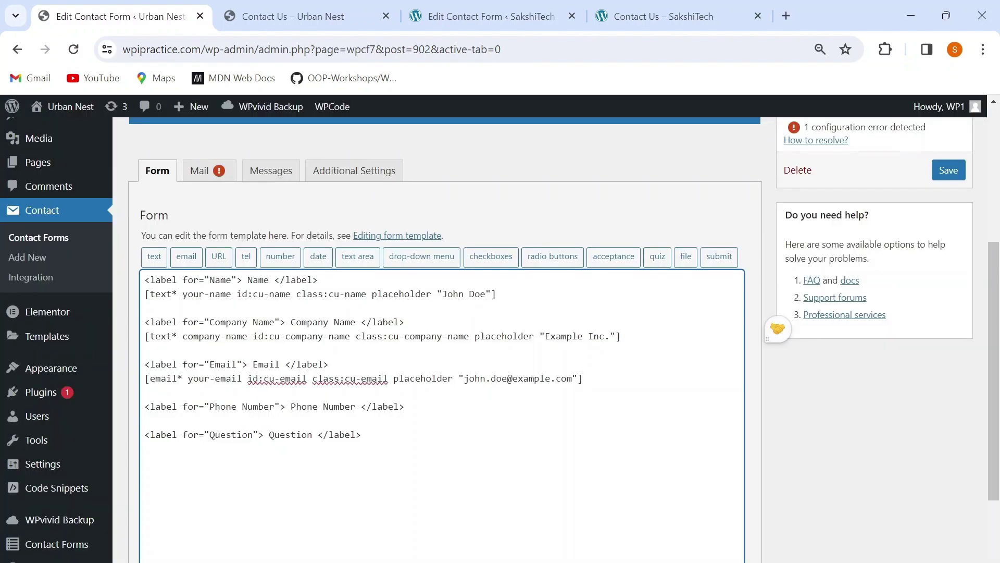
- Start a tel form tag on a new line beneath the Phone Number label and name it phone-number
key("Return")
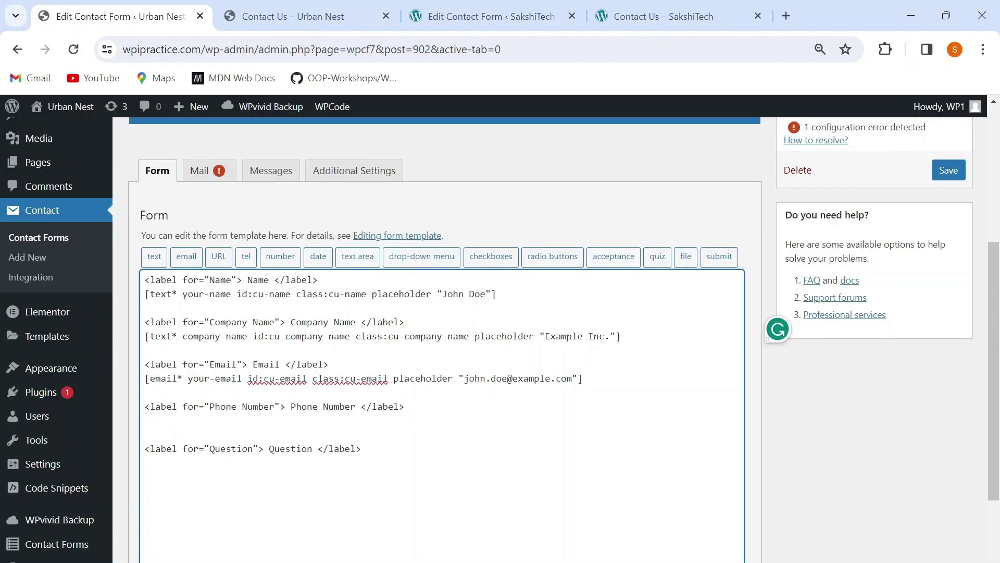
left_click(247, 260)
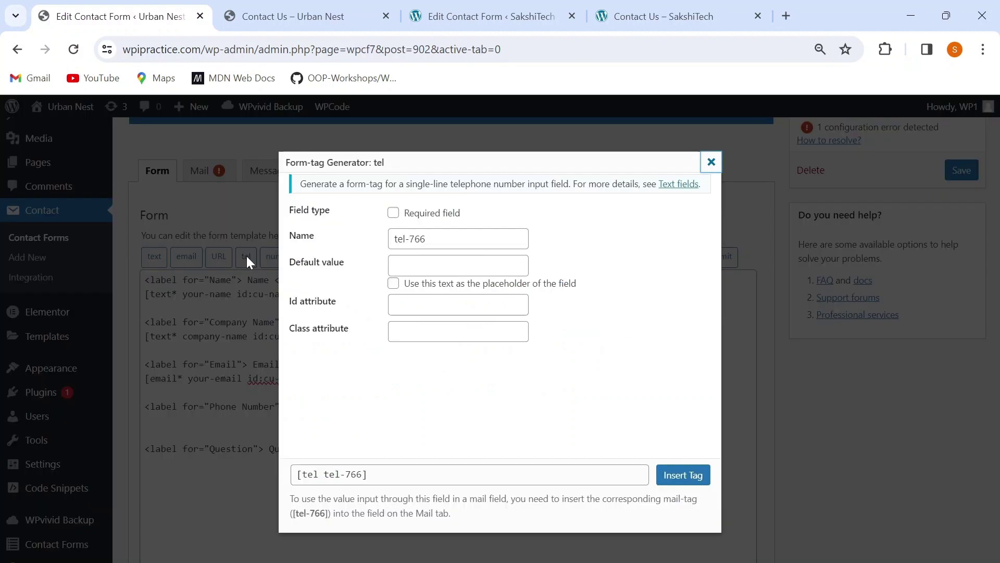
left_click(469, 236)
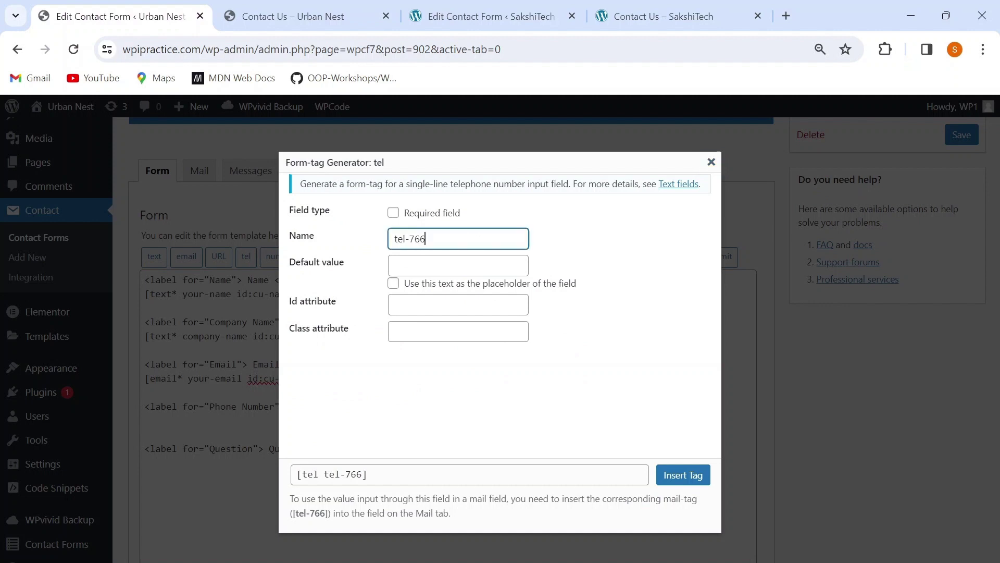
key("BackSpace")
key("BackSpace")
key("BackSpace")
key("BackSpace")
key("BackSpace")
key("BackSpace")
key("BackSpace")
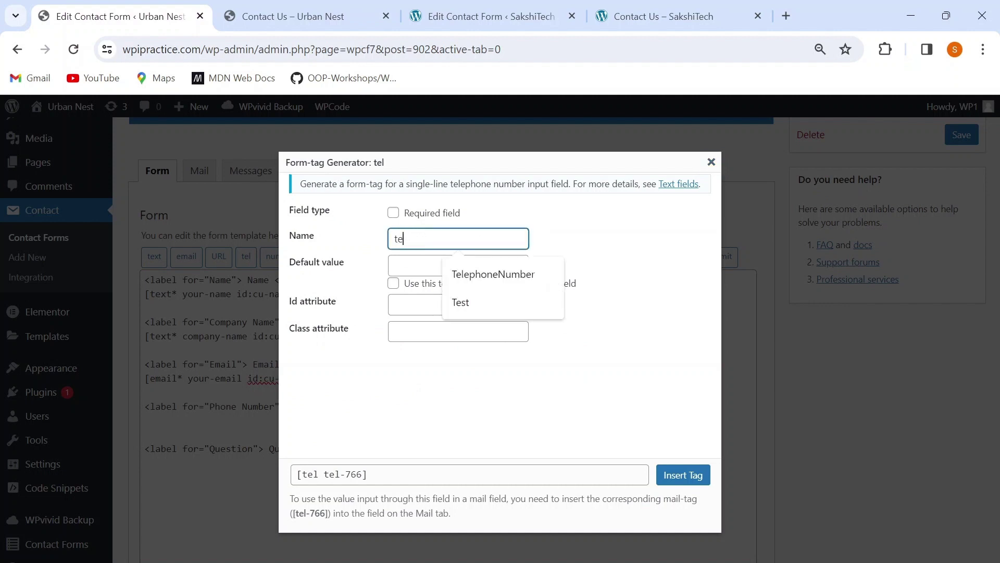
type("phone-number")
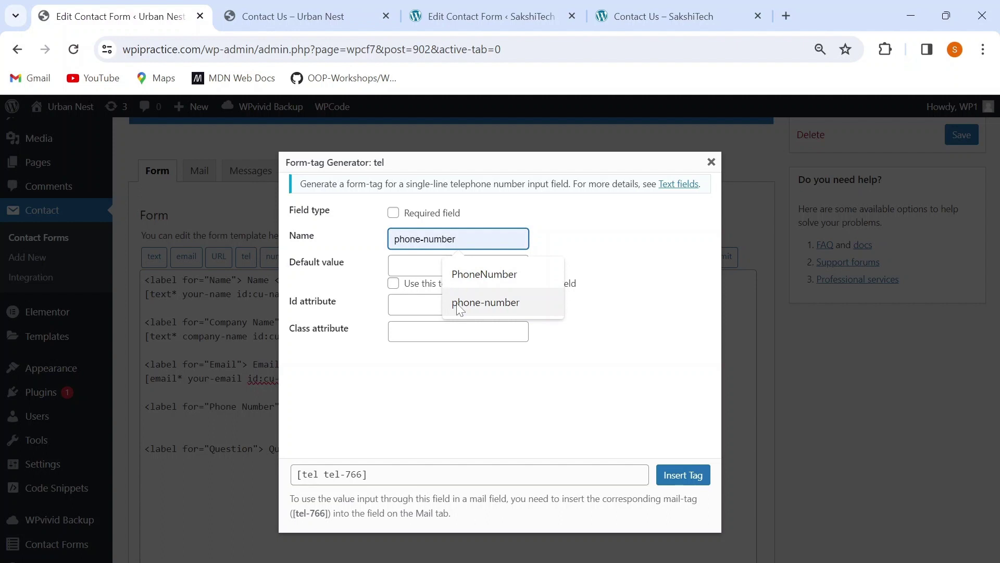
left_click(461, 303)
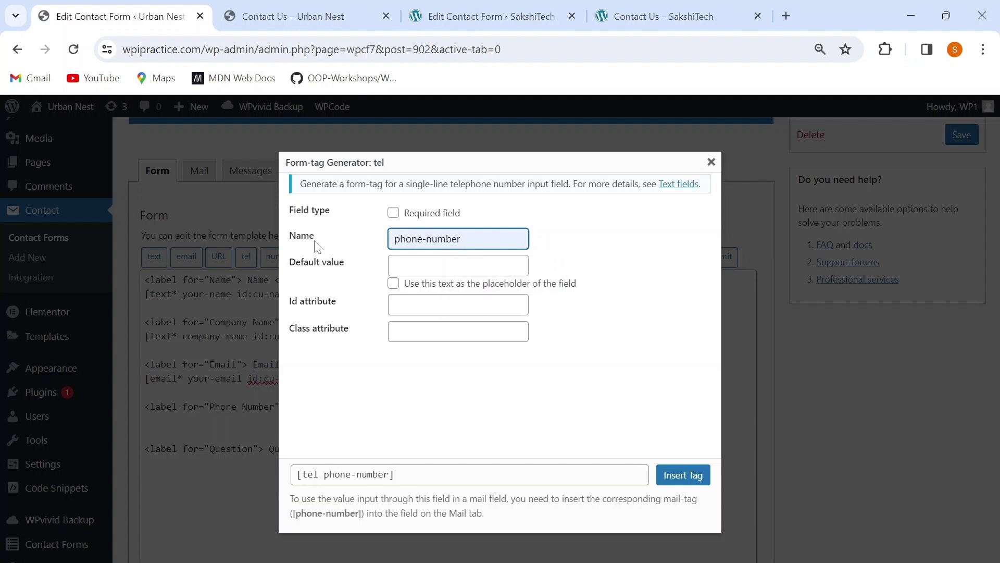
- Make the tel tag required, enter a sample phone number as its default value and use it as the field's placeholder
left_click(393, 213)
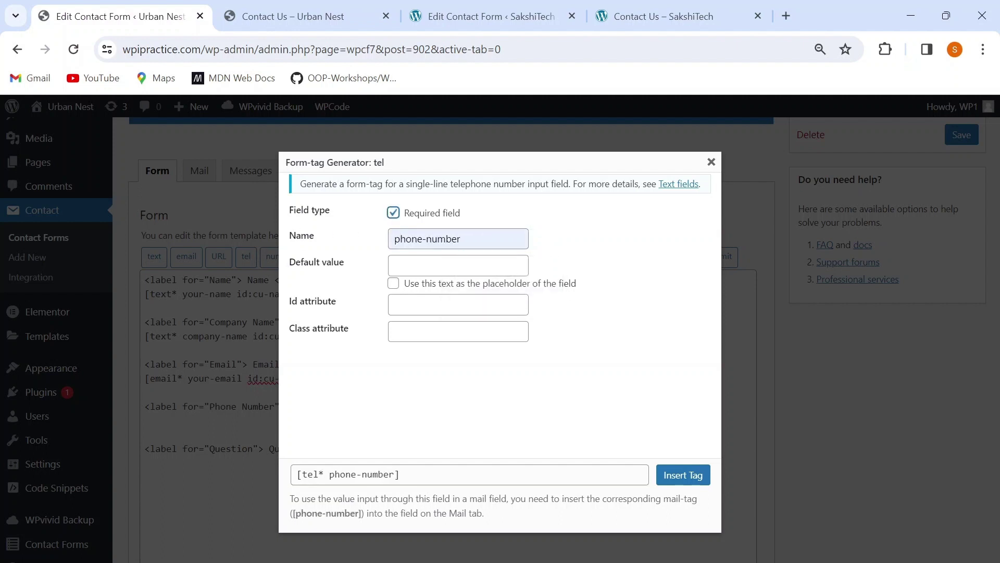
left_click(459, 265)
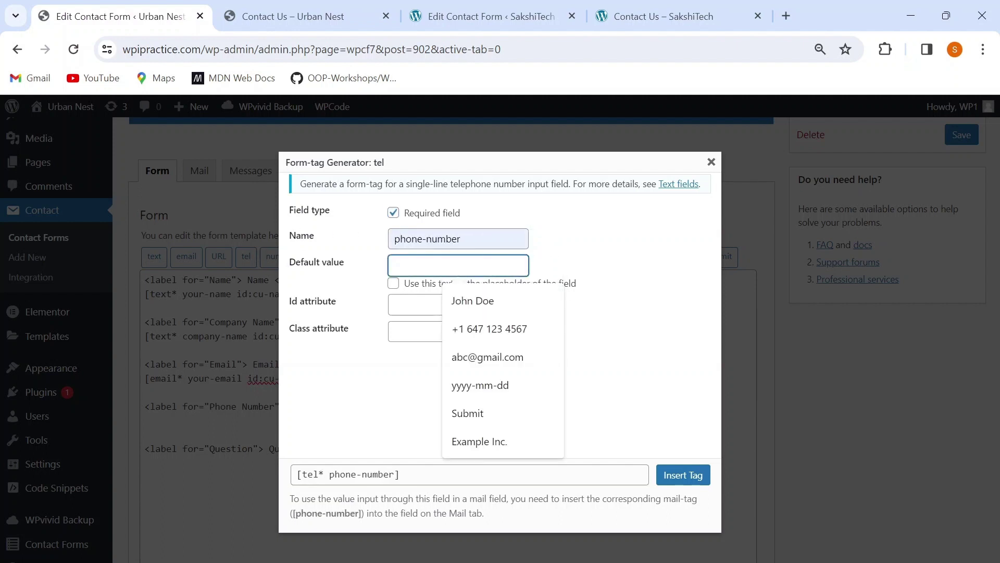
type("+1")
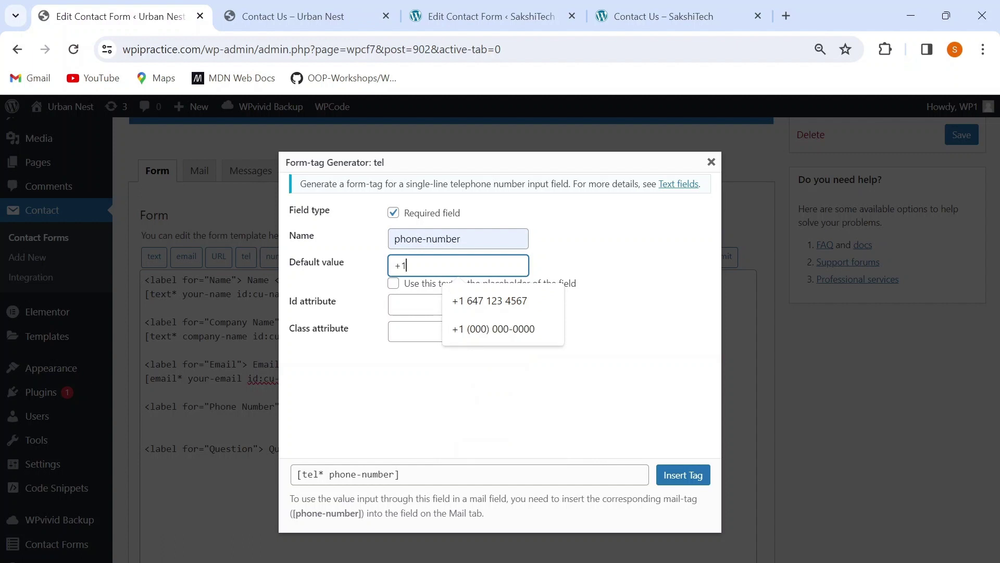
key("Down")
key("Down")
key("Return")
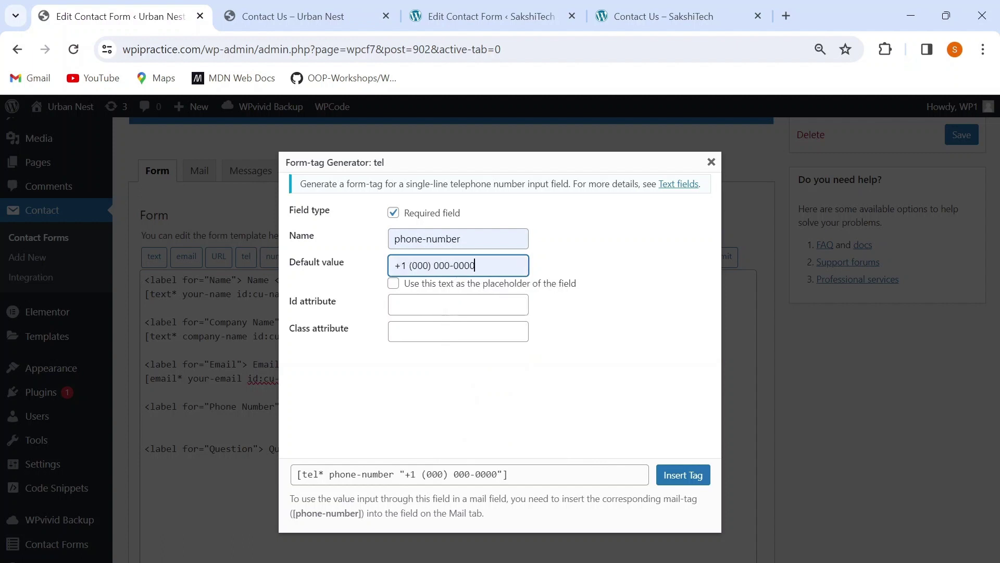
left_click(393, 287)
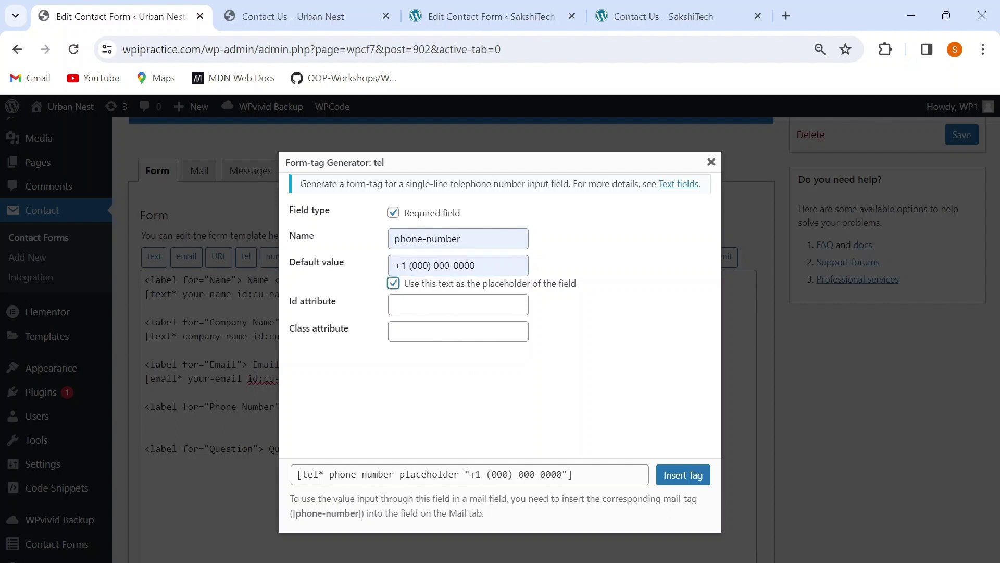
- Set the tel tag's id and class attributes to cu-phone-number and insert the tag into the template
left_click(458, 305)
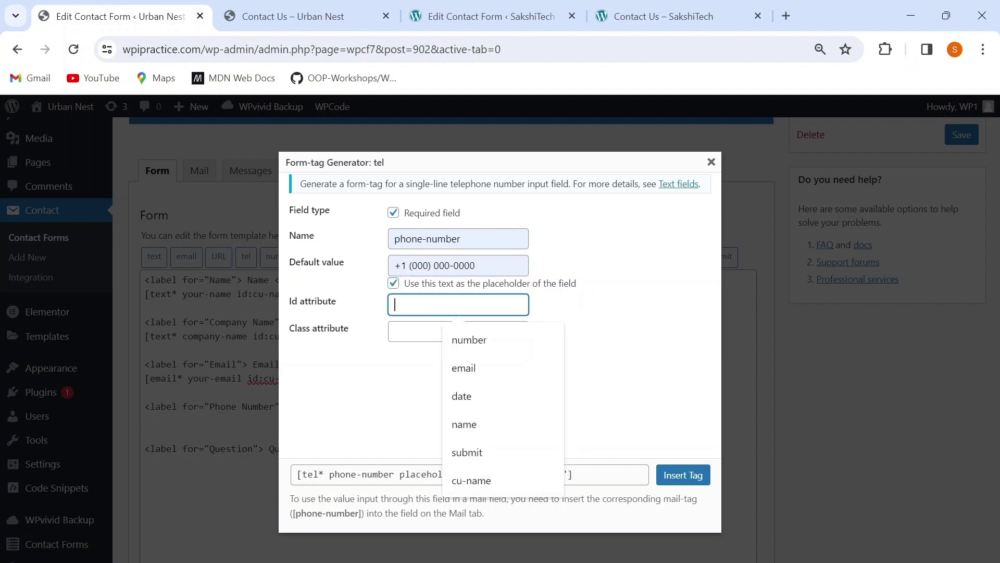
type("cu-phone-number")
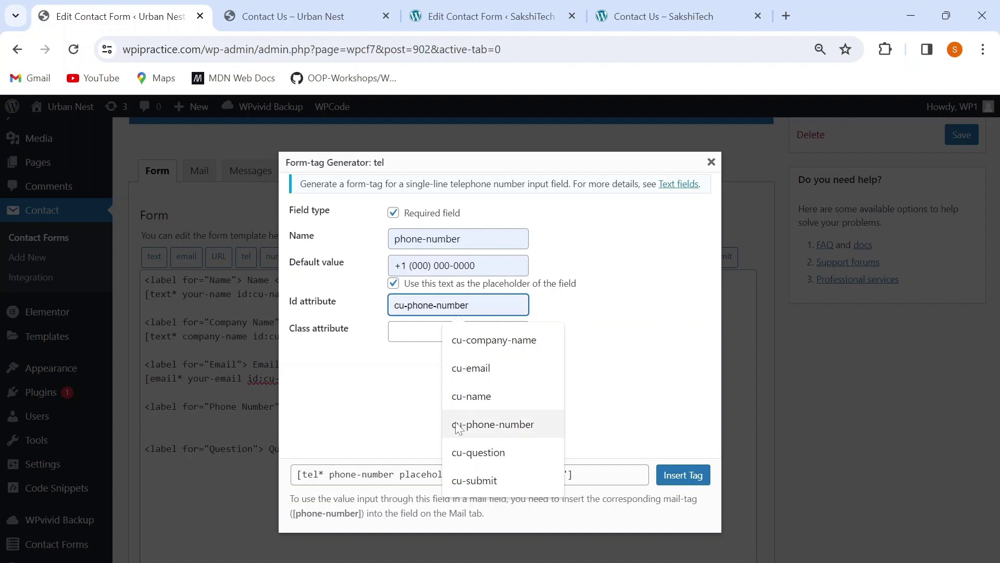
left_click(453, 424)
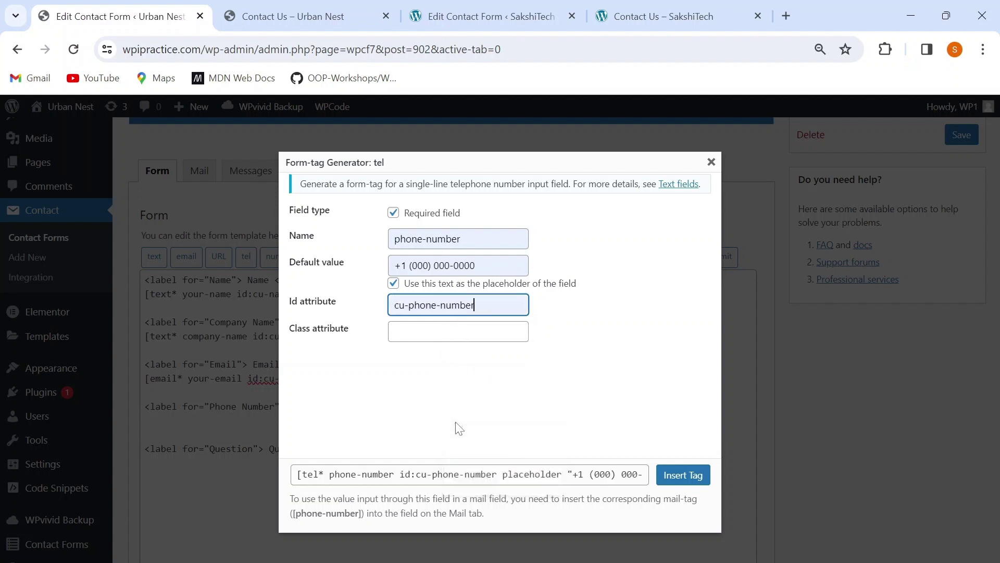
left_click(401, 331)
type("cu")
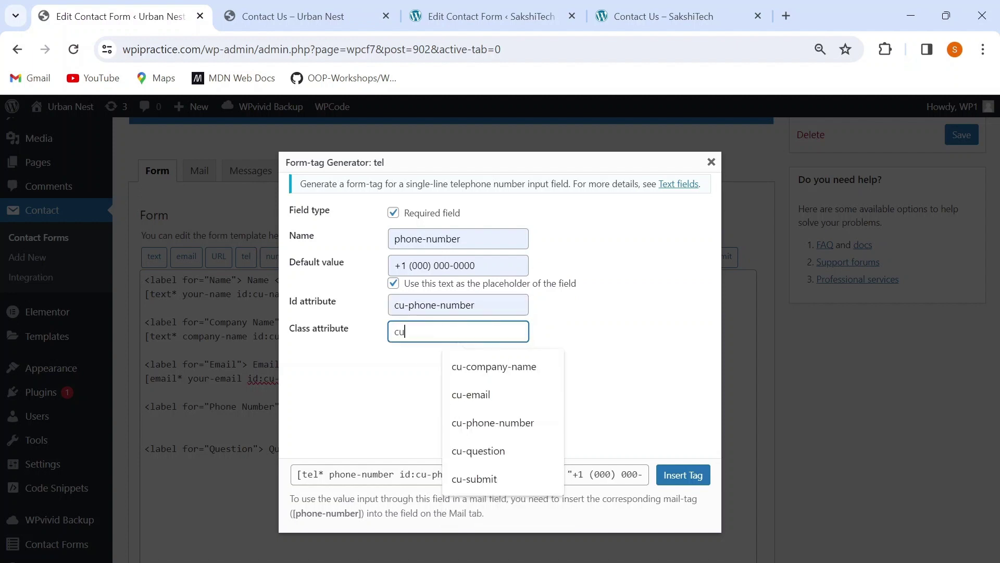
type("-phone-number")
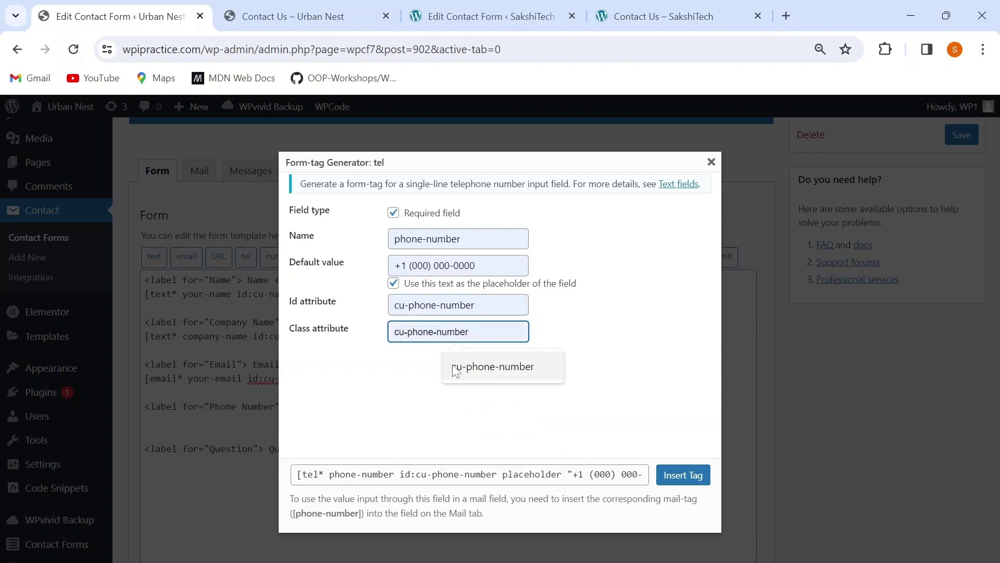
left_click(453, 368)
left_click(683, 474)
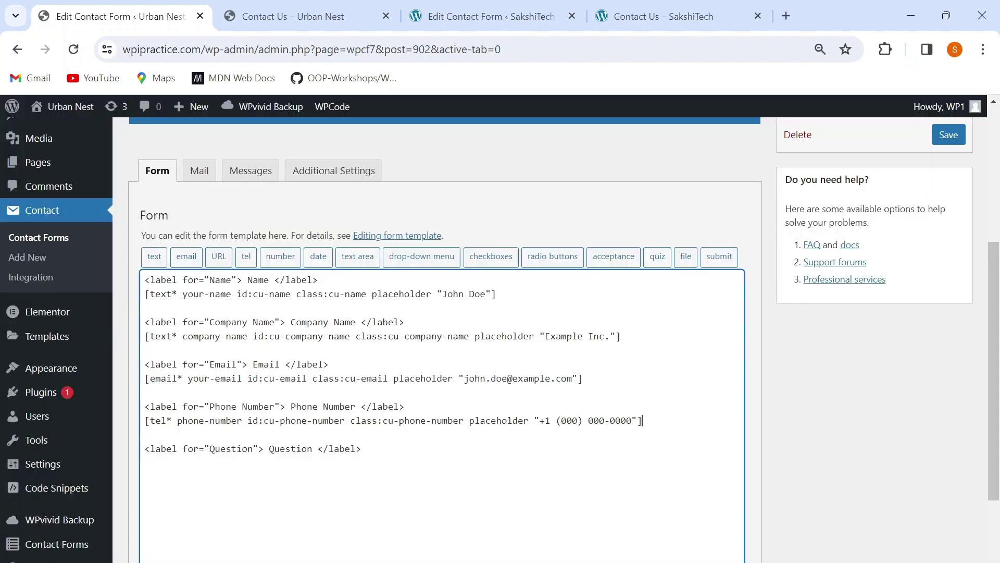
- Start a text area form tag on a new line beneath the Question label and name it question
scroll(442, 338, "down", 1)
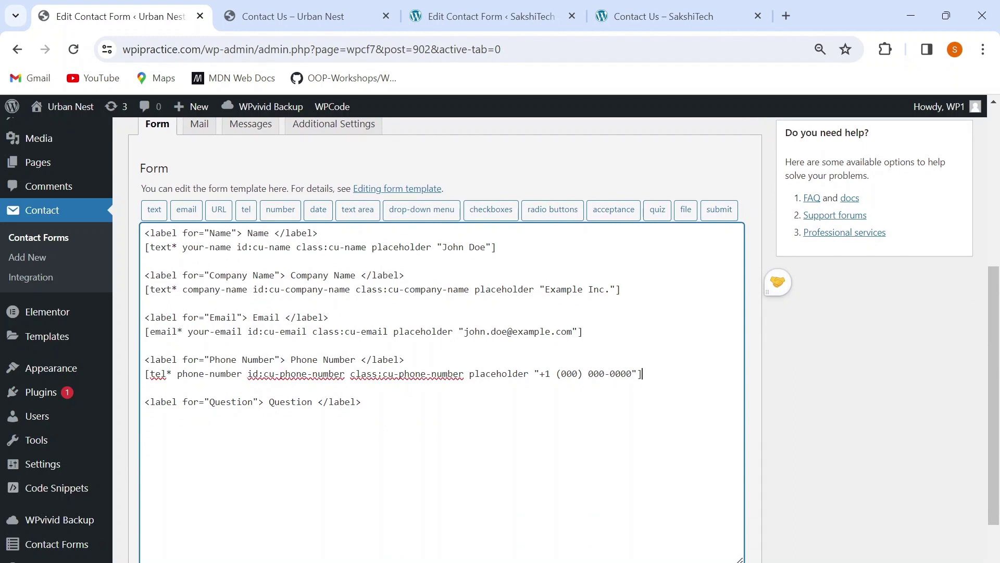
left_click(360, 401)
key("Return")
left_click(354, 214)
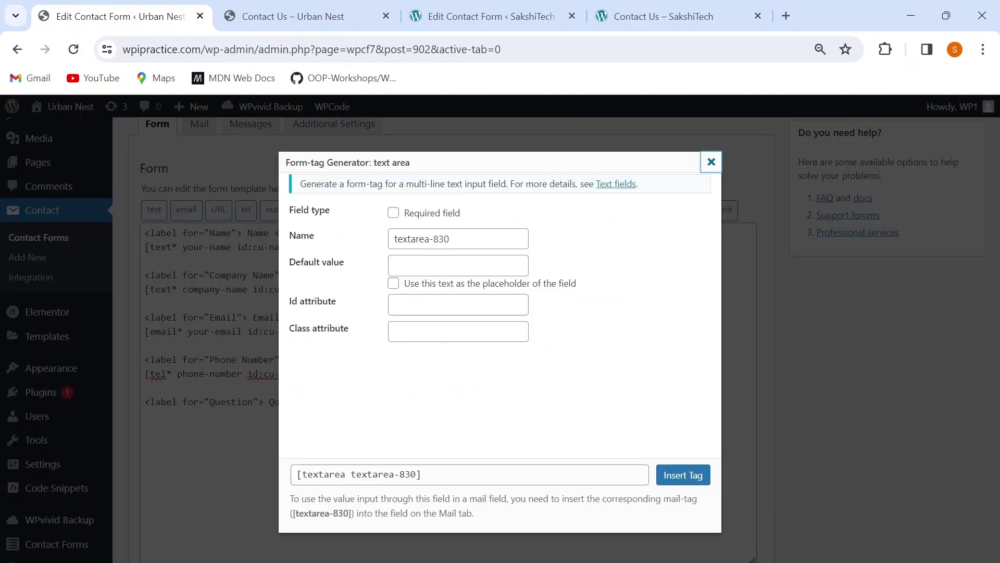
left_click(449, 239)
key("BackSpace")
key("BackSpace")
key("BackSpace")
key("BackSpace")
key("BackSpace")
key("BackSpace")
key("BackSpace")
key("BackSpace")
key("BackSpace")
key("BackSpace")
key("BackSpace")
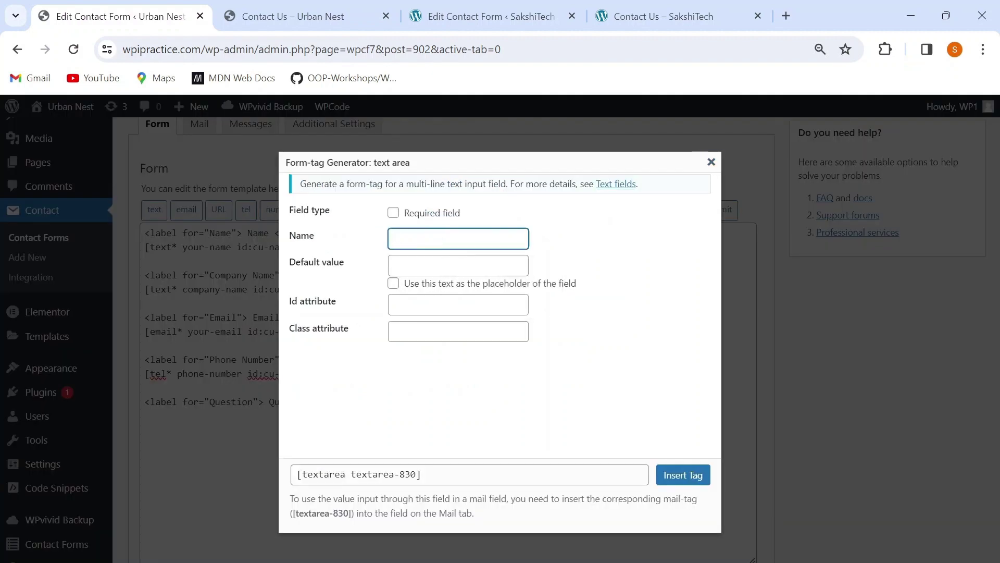
type("ques")
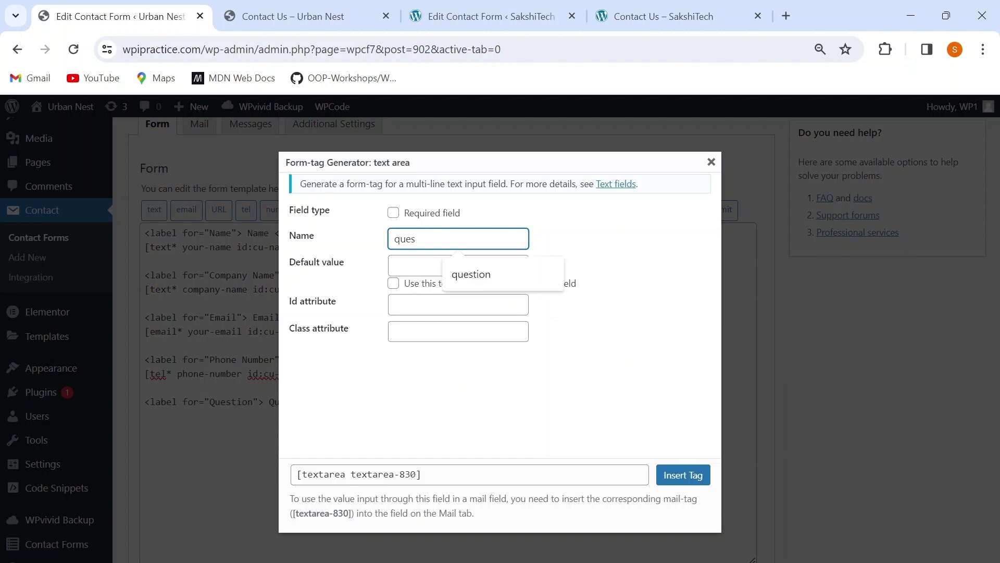
key("Down")
key("Return")
- Use "Please write down your question and query here" as the text area's default value and placeholder, and make the field required
left_click(459, 265)
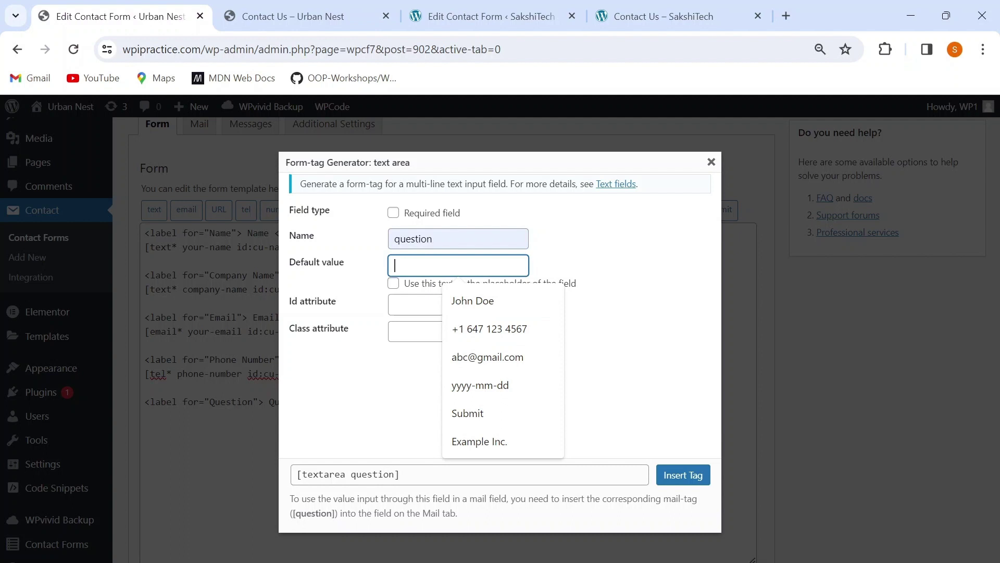
type("Please write down your questio")
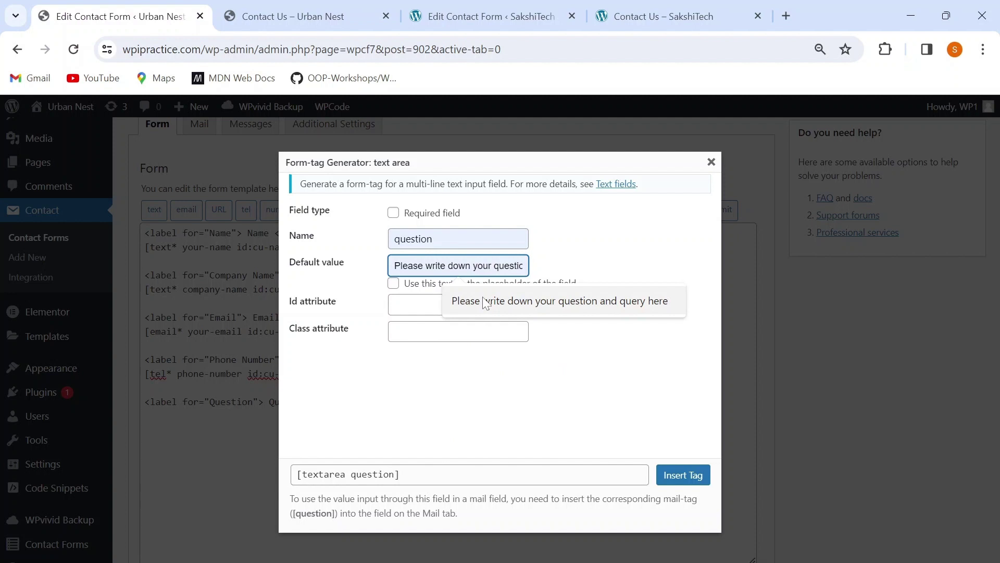
left_click(482, 302)
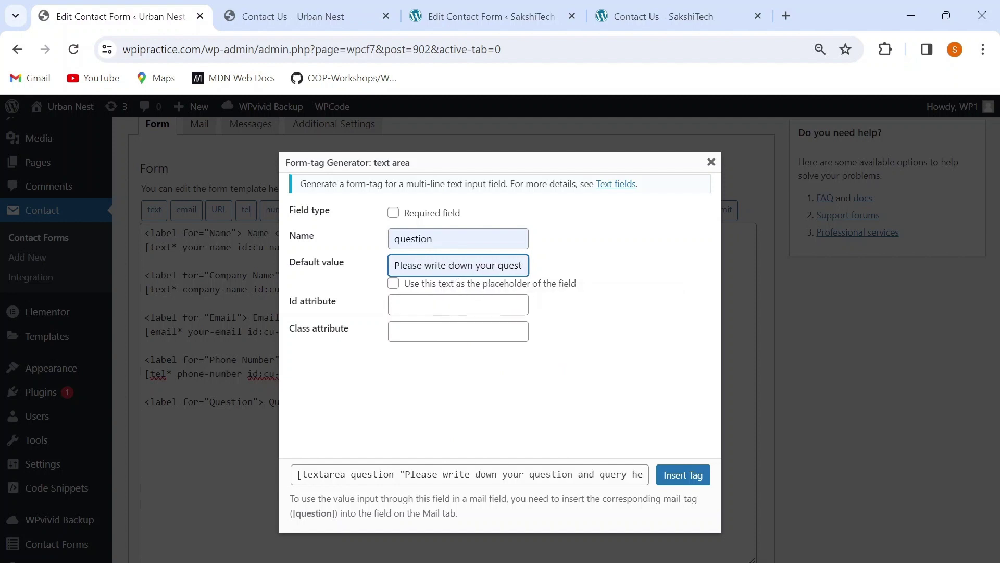
key("Right")
key("Right")
key("Right")
key("Right")
key("Right")
key("Right")
key("Right")
key("Right")
key("Right")
key("Right")
key("Right")
key("Right")
key("Right")
key("Right")
key("Right")
key("Right")
key("Right")
key("Right")
key("Right")
key("Right")
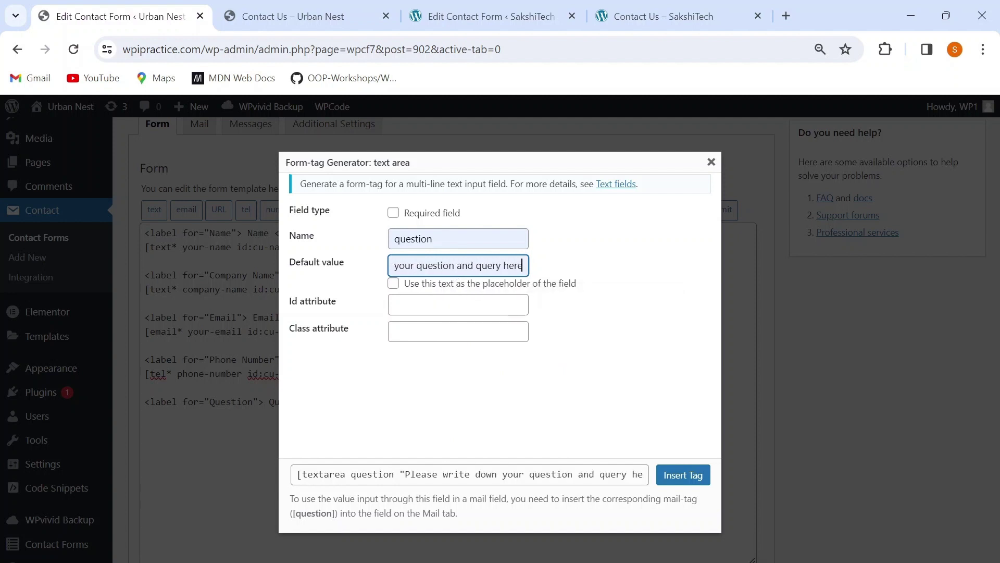
left_click(393, 284)
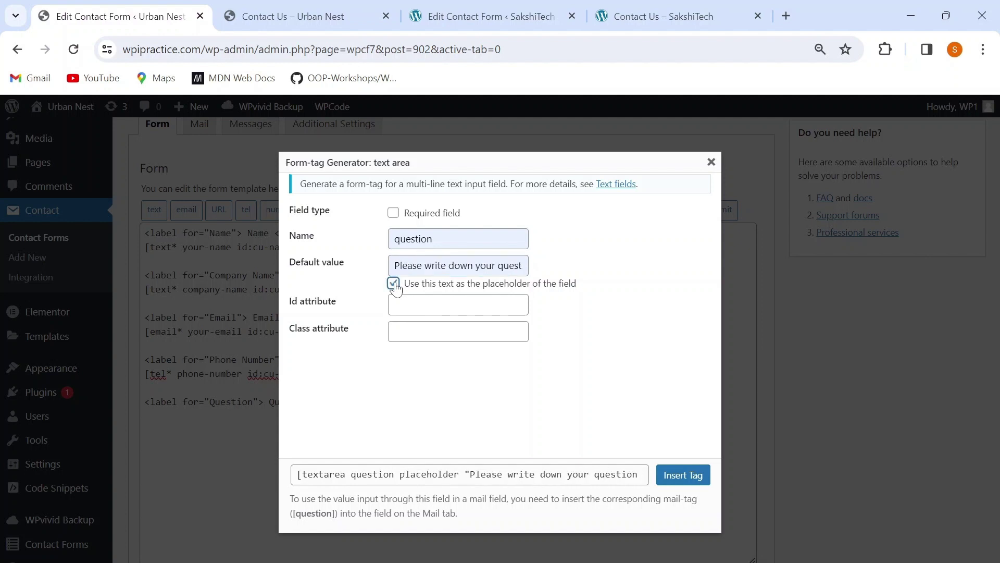
left_click(394, 212)
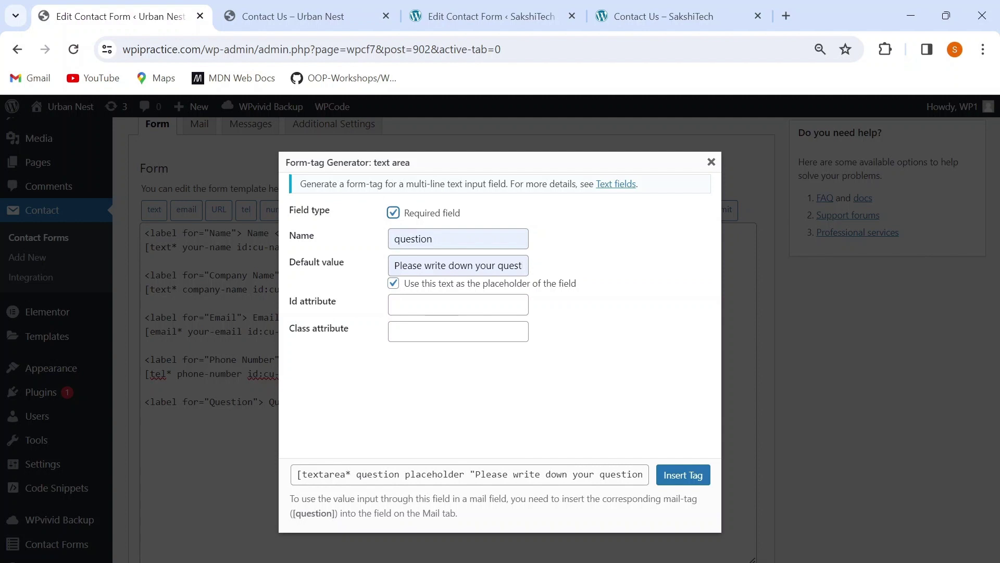
- Set the text area tag's id and class attributes to cu-question and insert the tag into the template
left_click(458, 305)
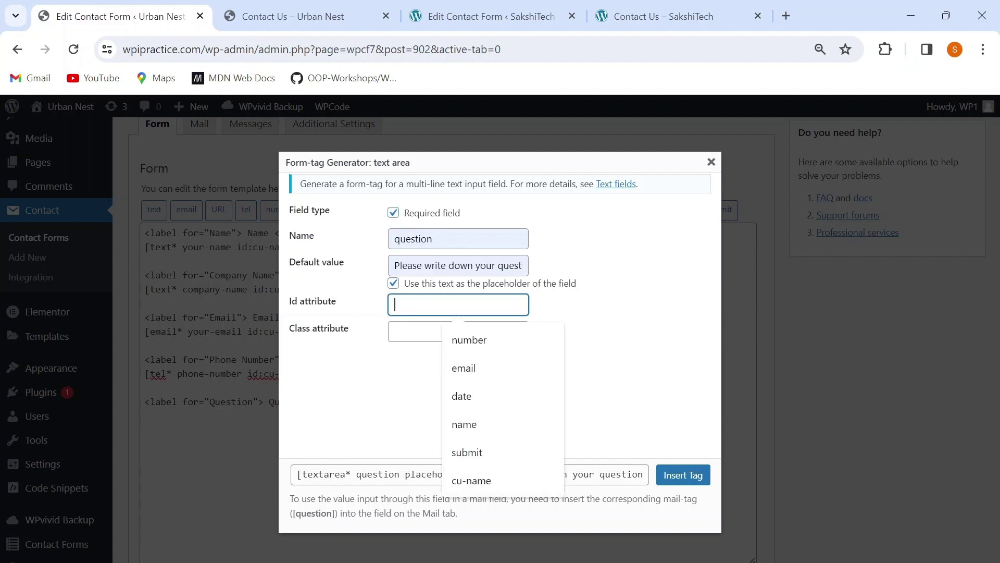
type("cu-")
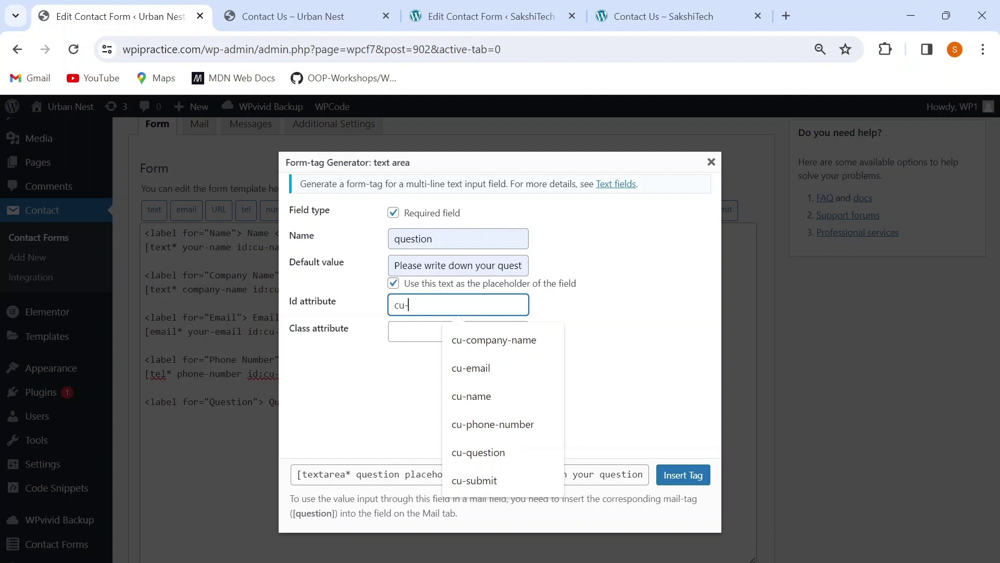
type("ques")
key("Down")
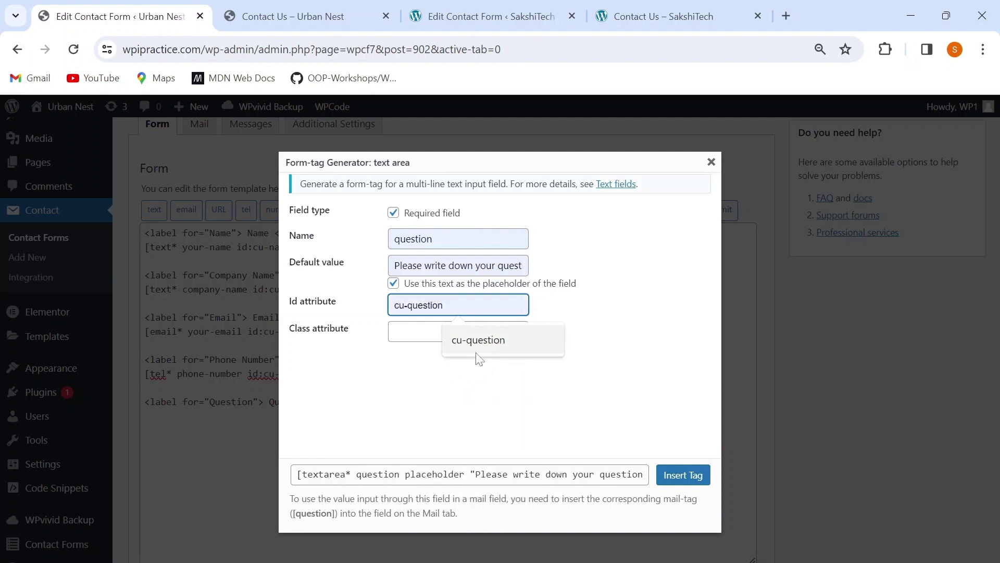
key("Return")
key("Tab")
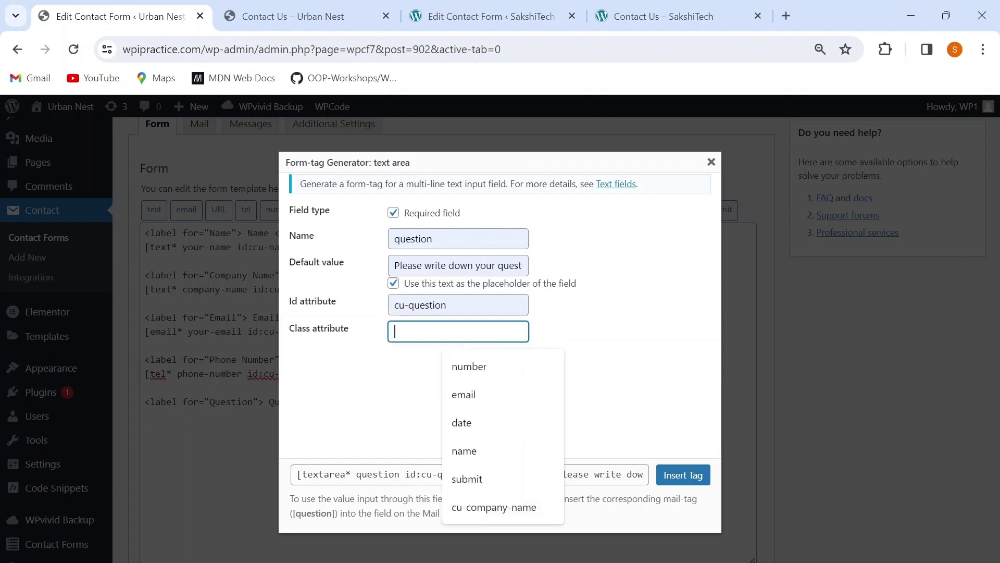
type("cu")
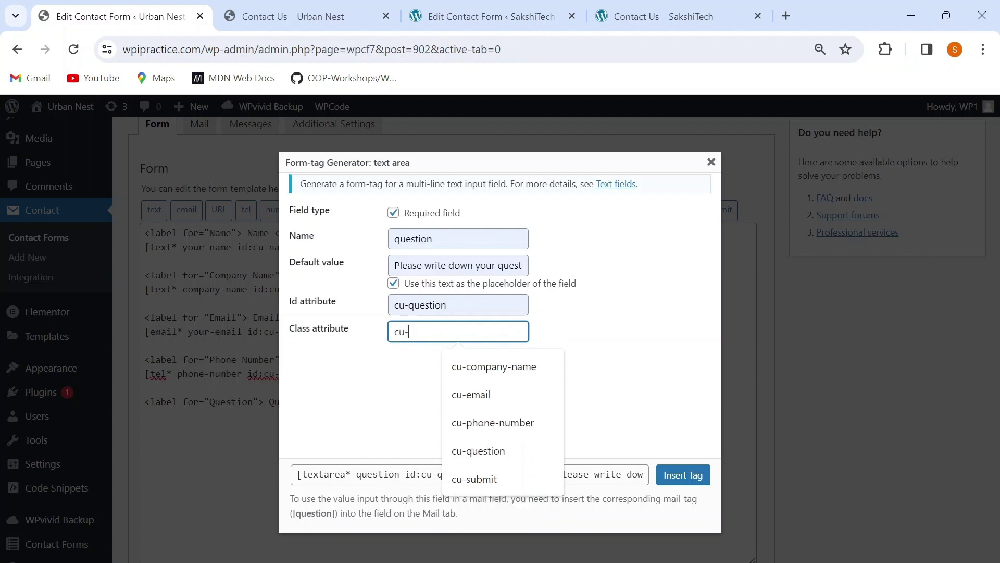
type("-question")
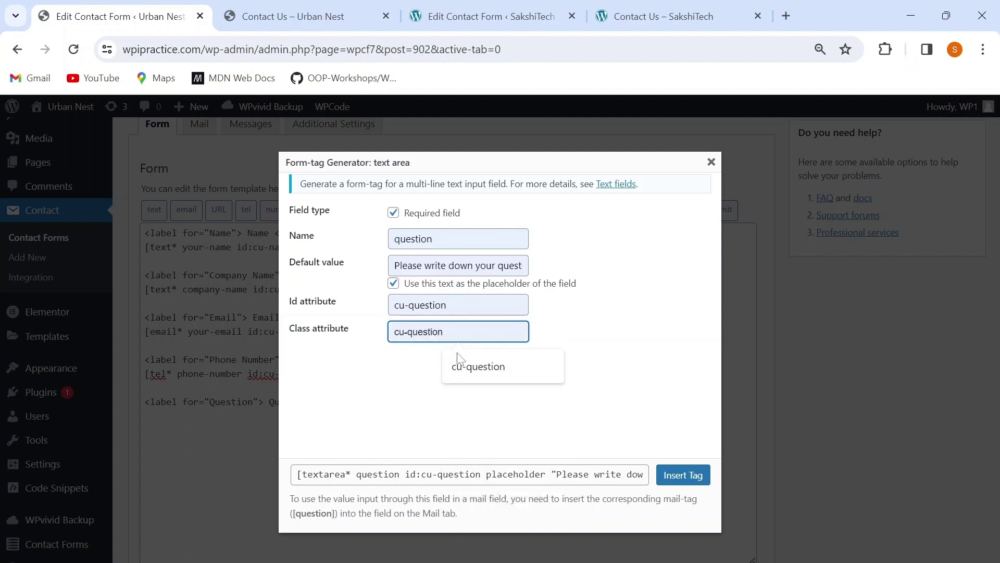
left_click(461, 364)
left_click(683, 475)
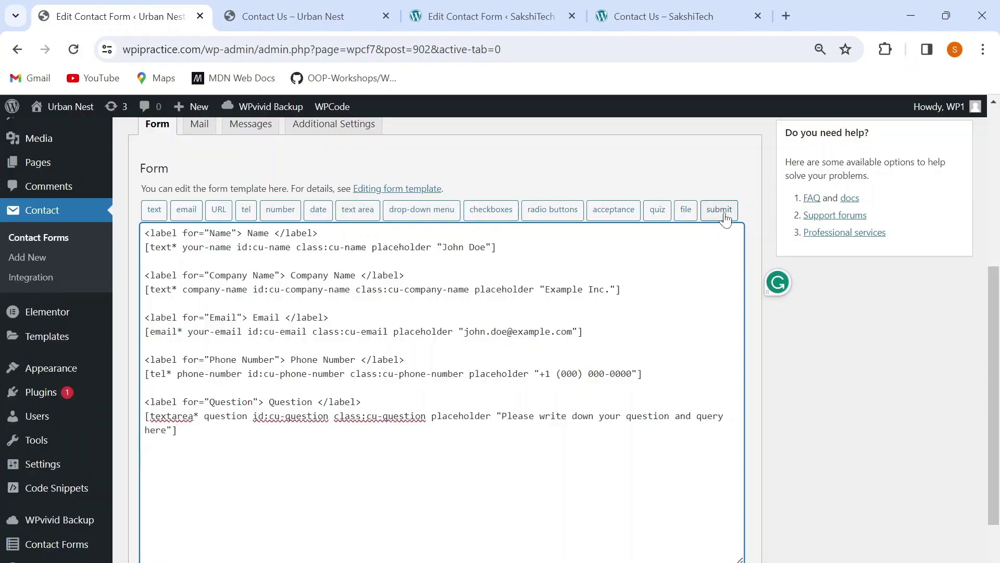
- Start a submit form tag after the question text area tag and label it Submit
left_click(719, 211)
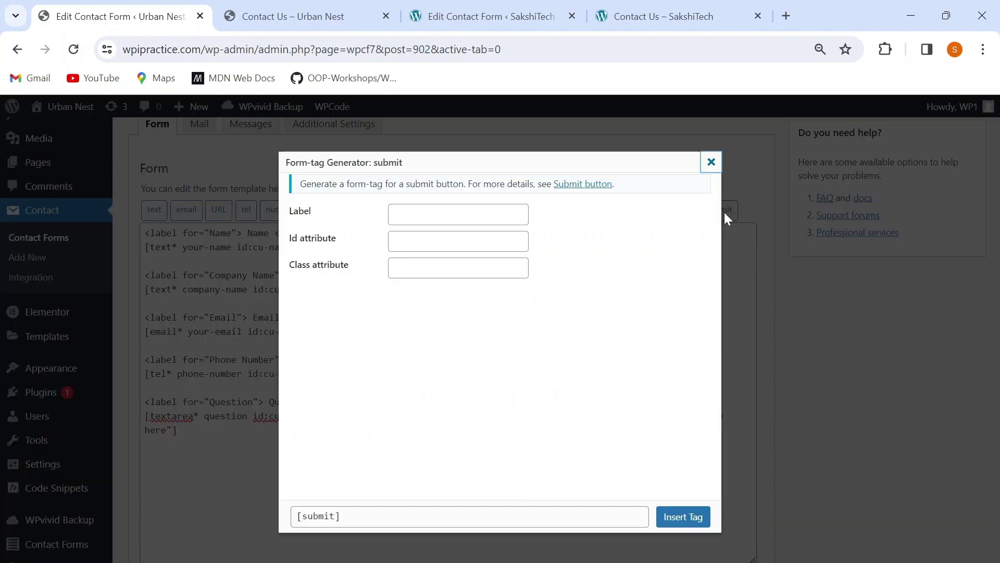
left_click(458, 214)
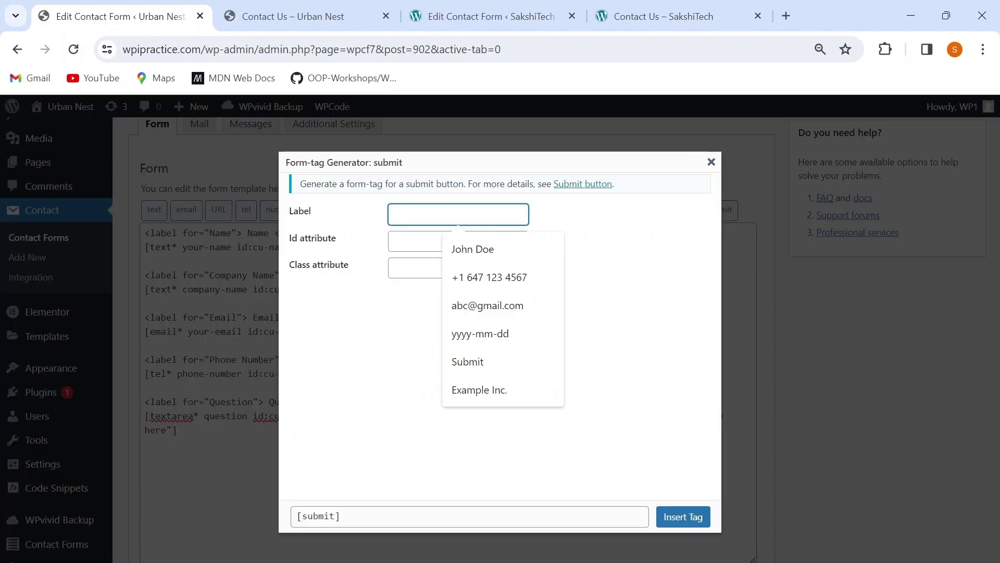
type("s")
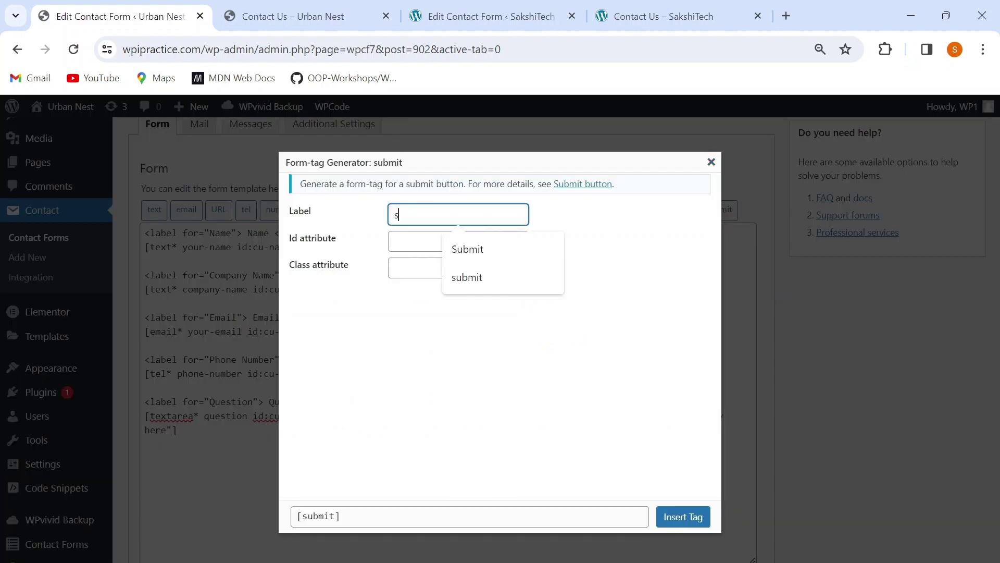
left_click(459, 249)
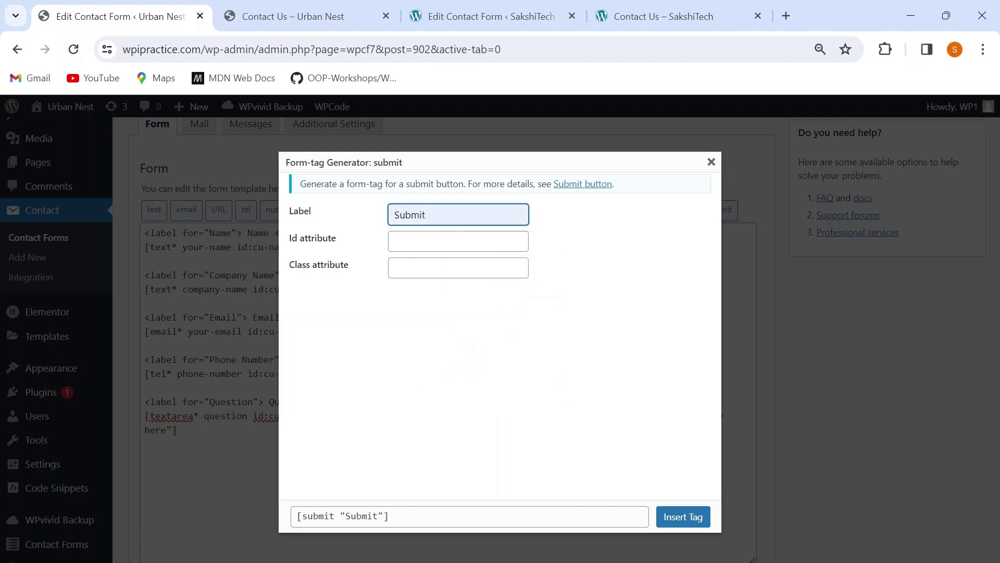
- Set the submit tag's id attribute to Submit and class attribute to cu-submit, and insert the tag into the template
left_click(458, 241)
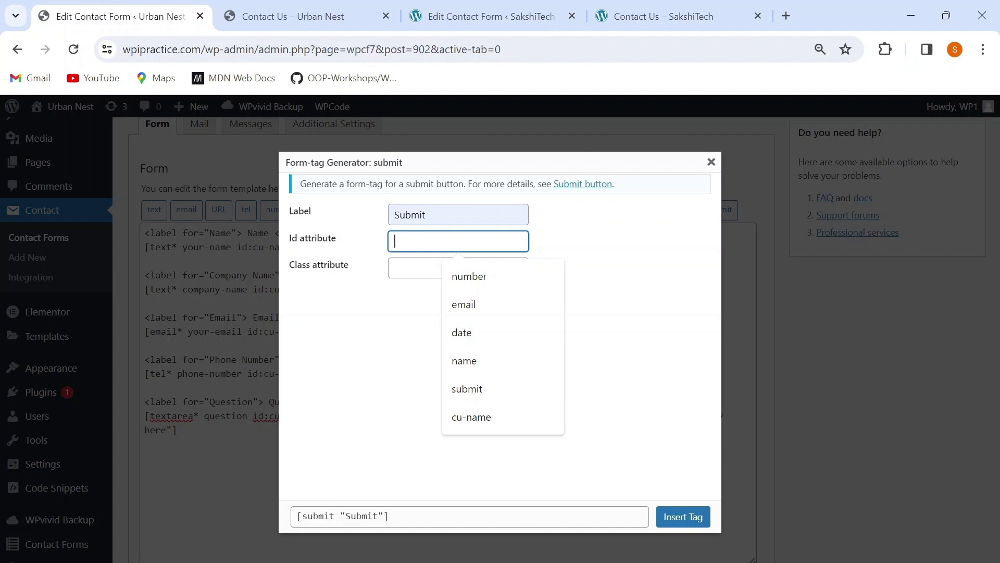
type("Submit")
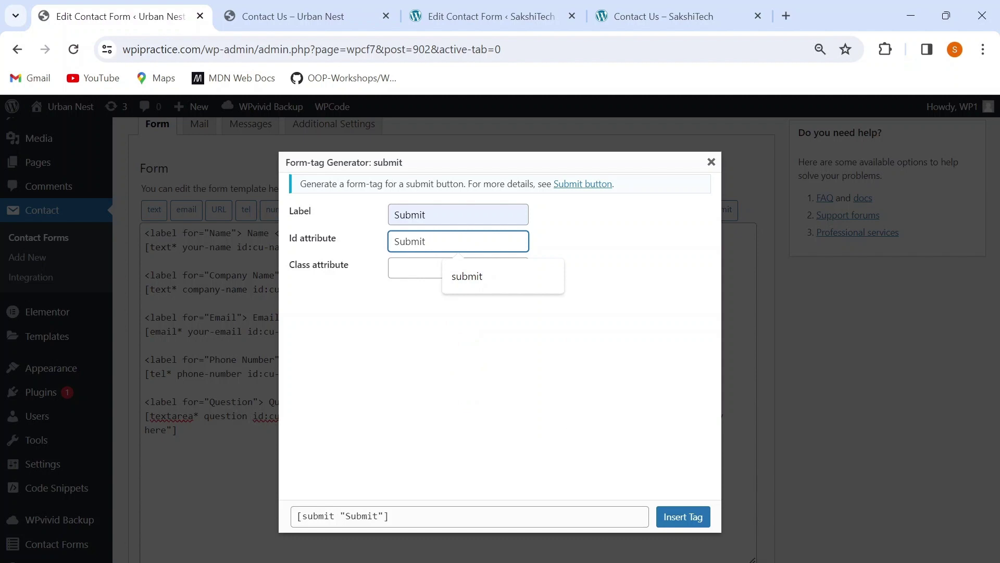
key("Tab")
type("c")
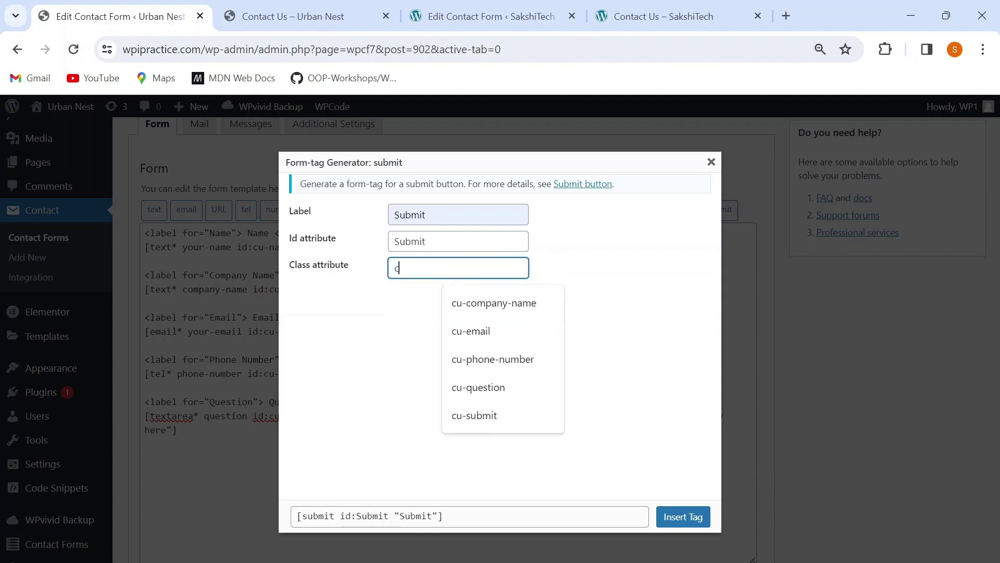
type("u-submit")
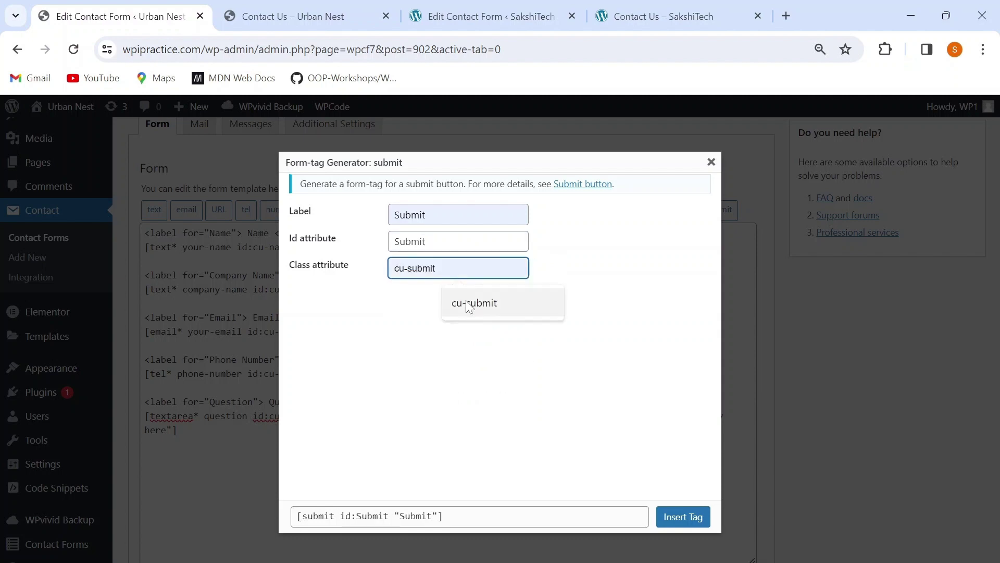
left_click(468, 304)
left_click(683, 516)
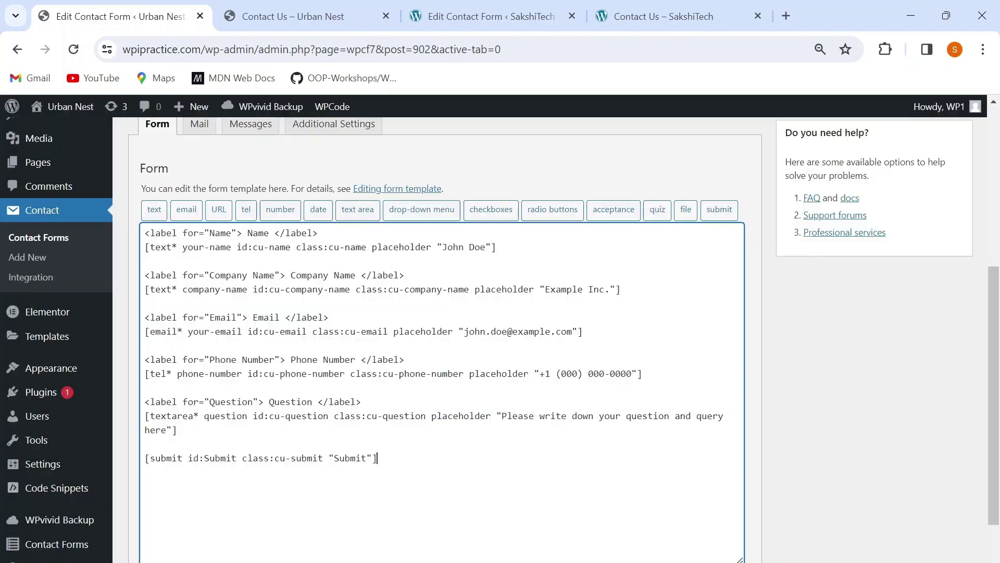
- Review the finished form template and save the contact form
scroll(455, 491, "down", 2)
scroll(148, 198, "up", 2)
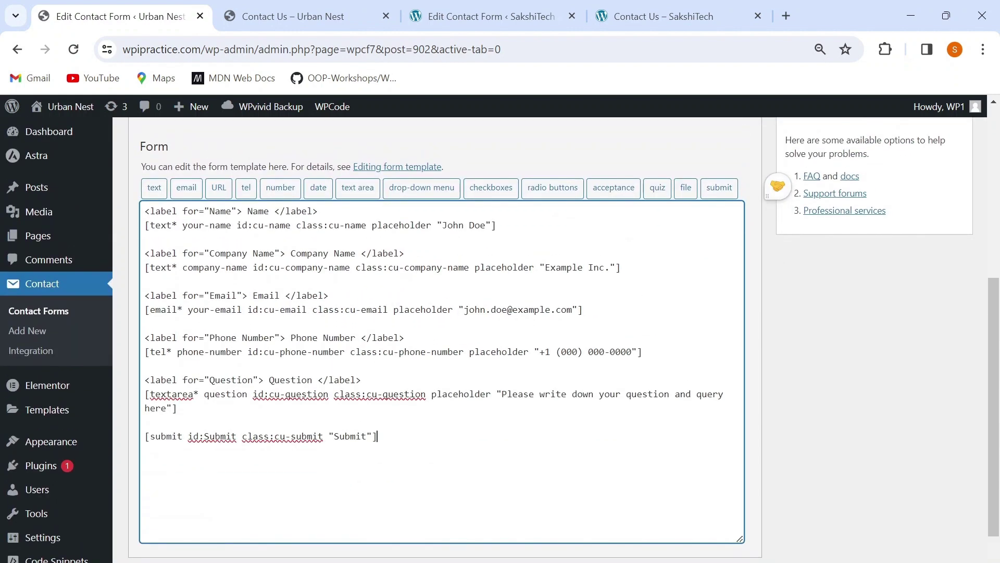
scroll(148, 199, "up", 1)
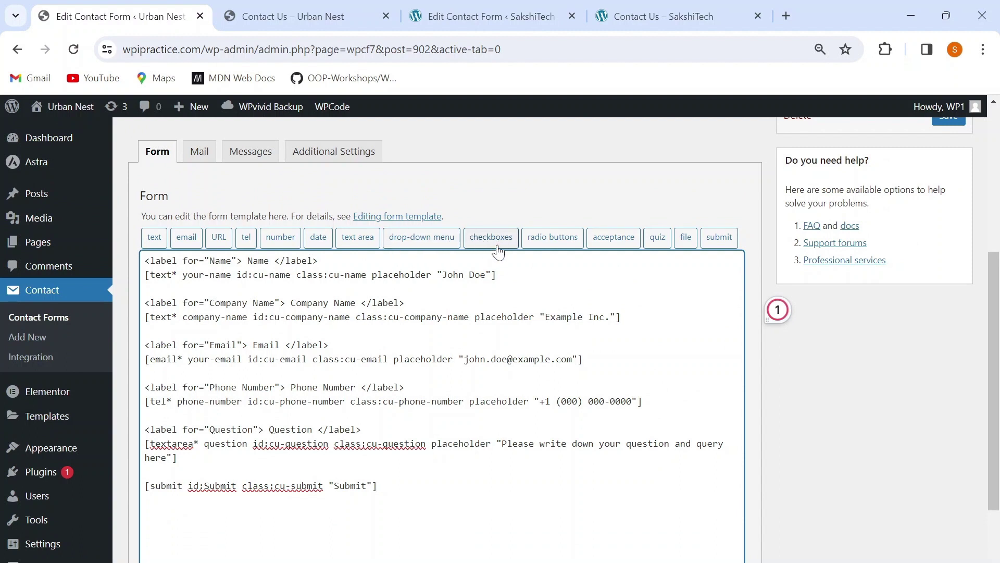
left_click(535, 244)
scroll(438, 333, "down", 3)
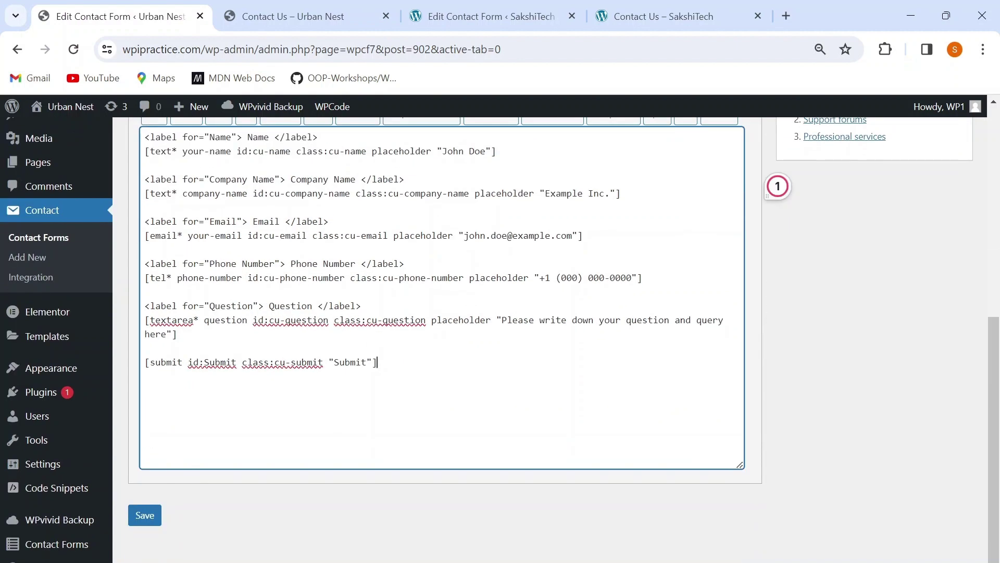
left_click(143, 518)
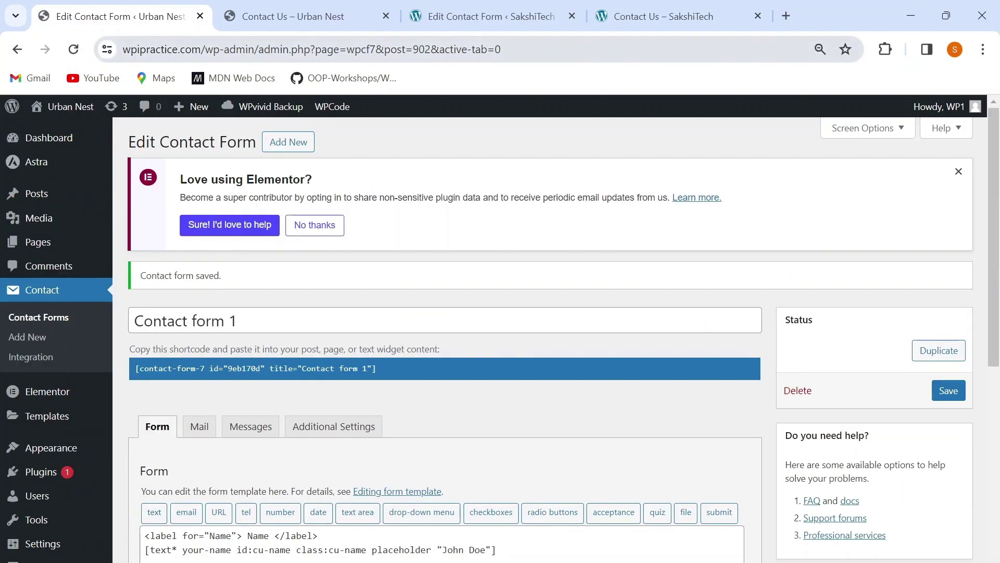
- Reload the Contact Us page preview and examine the form's labels, placeholders and submit button
left_click(270, 22)
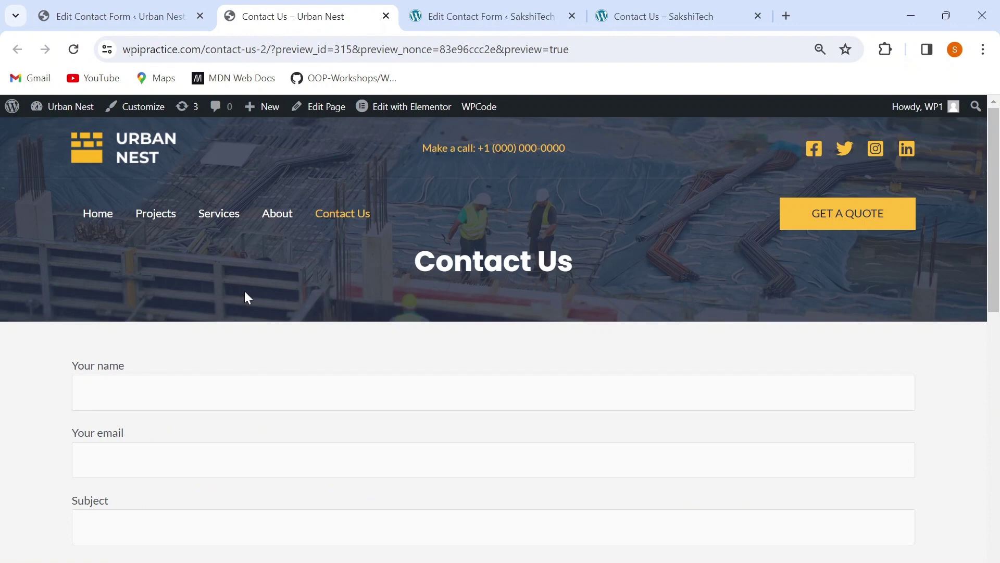
left_click(73, 49)
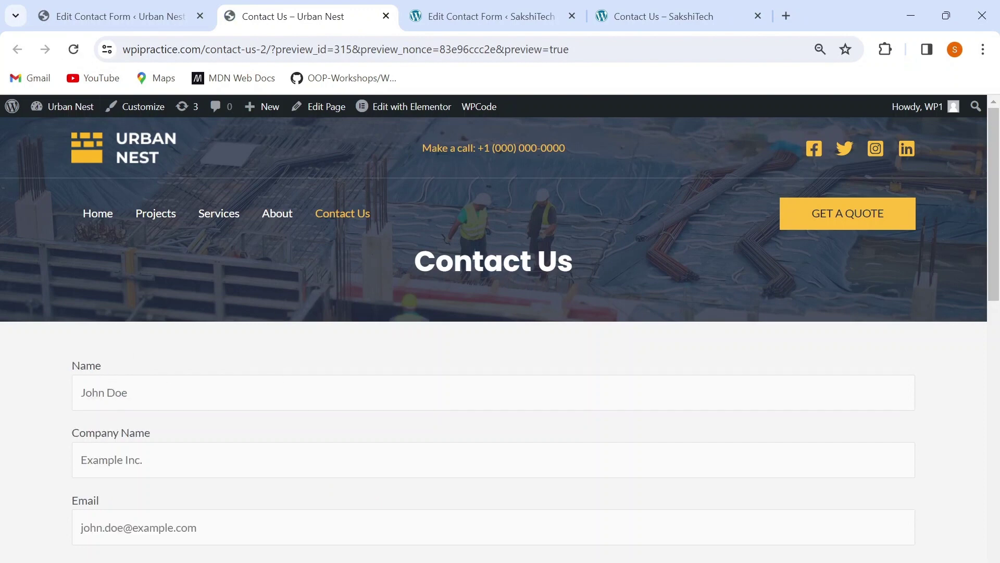
scroll(218, 392, "down", 5)
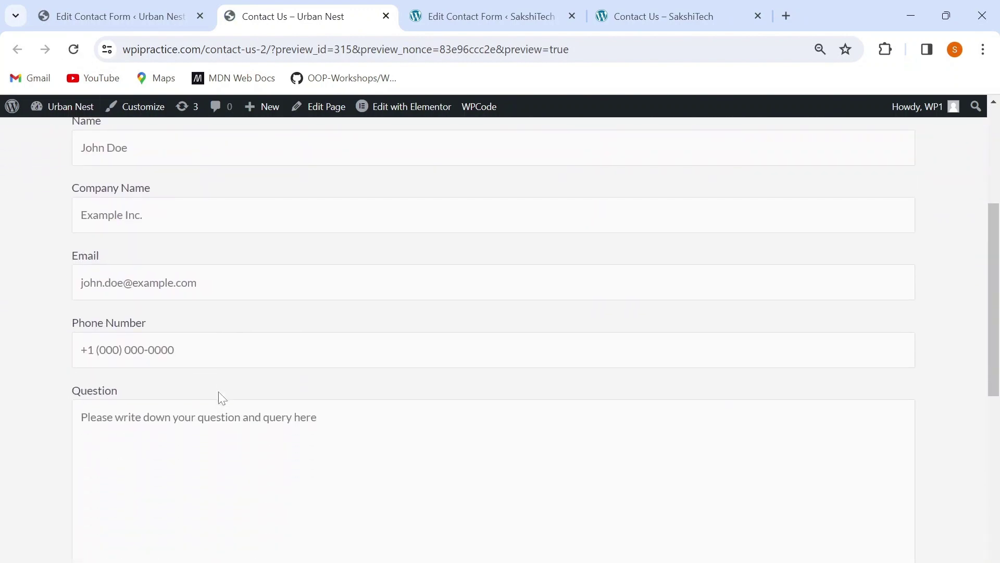
scroll(218, 392, "down", 3)
scroll(219, 397, "up", 2)
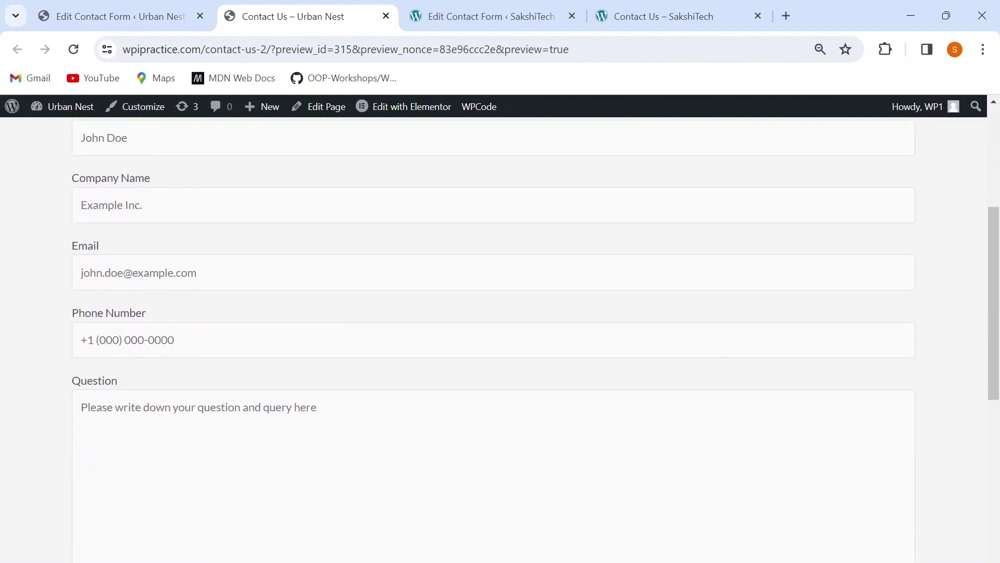
scroll(222, 398, "up", 2)
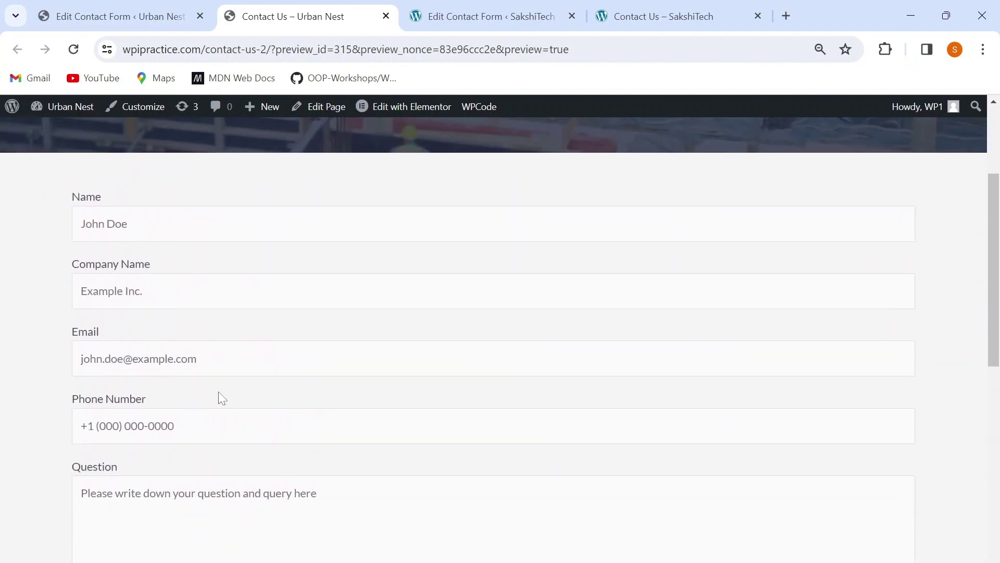
scroll(218, 396, "down", 3)
scroll(219, 397, "up", 6)
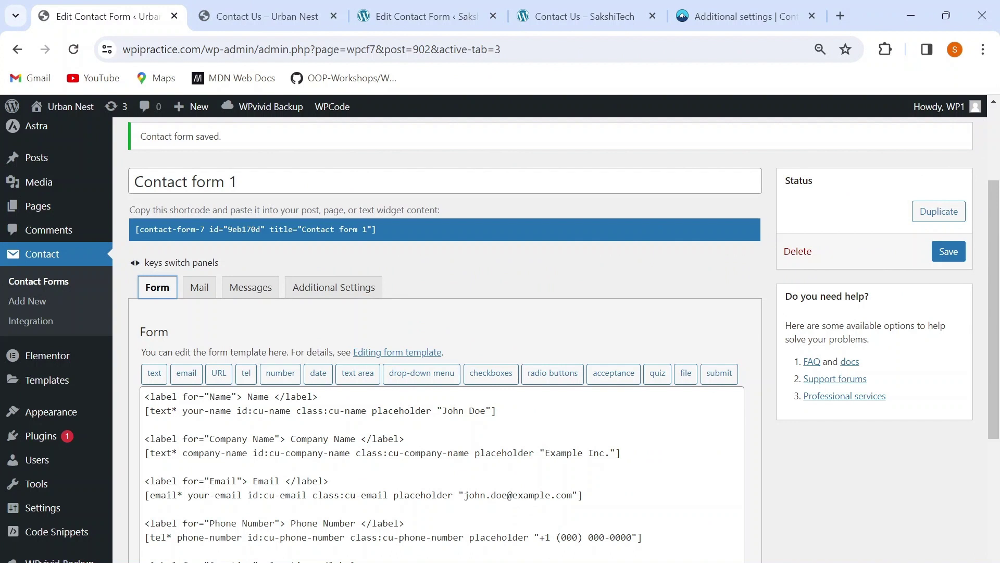
- Add the snippet skip_mail: on to the contact form's additional settings
left_click(321, 295)
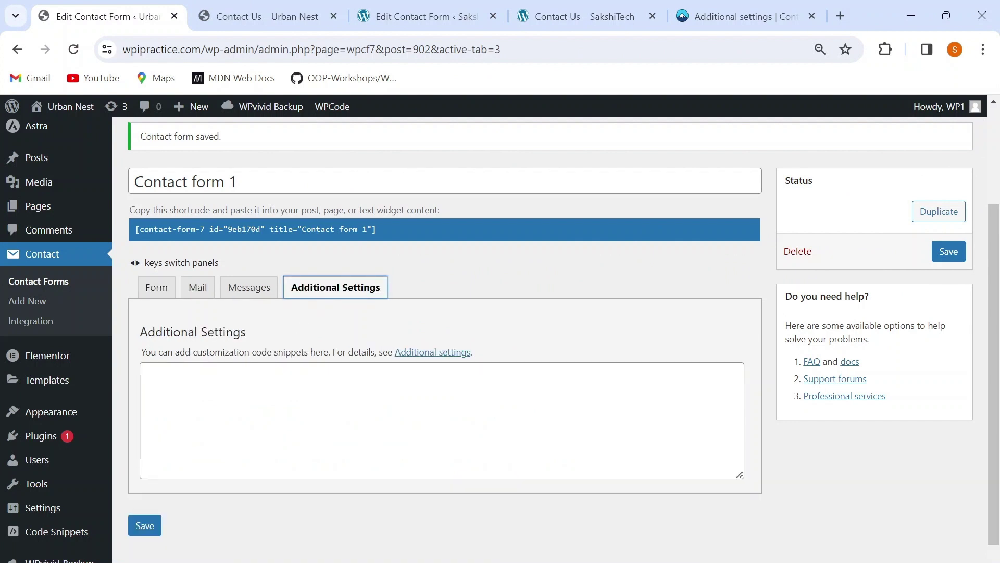
left_click(145, 370)
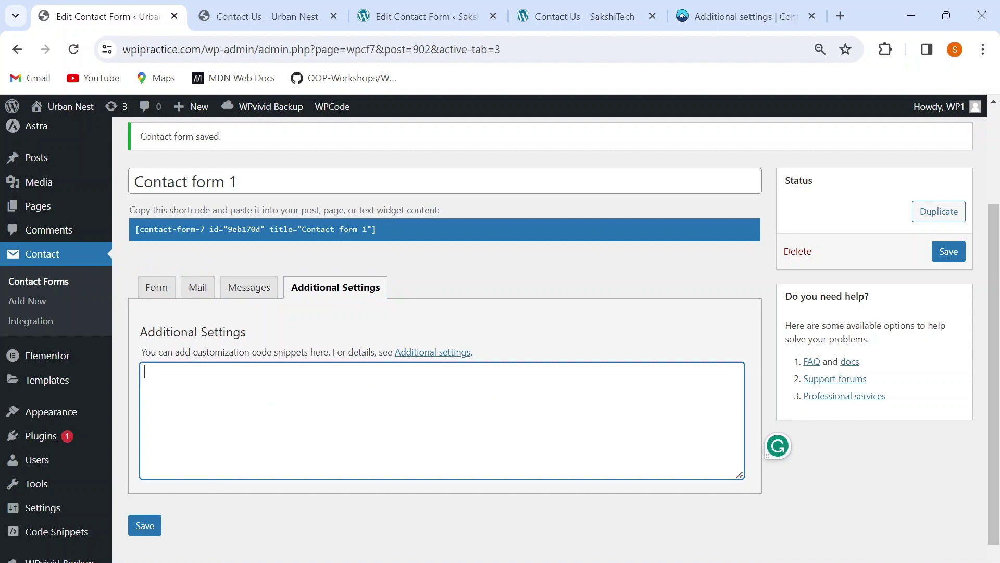
type("skip_mail: on")
- Check the form's mail template, return to the additional settings and save the contact form
left_click(198, 287)
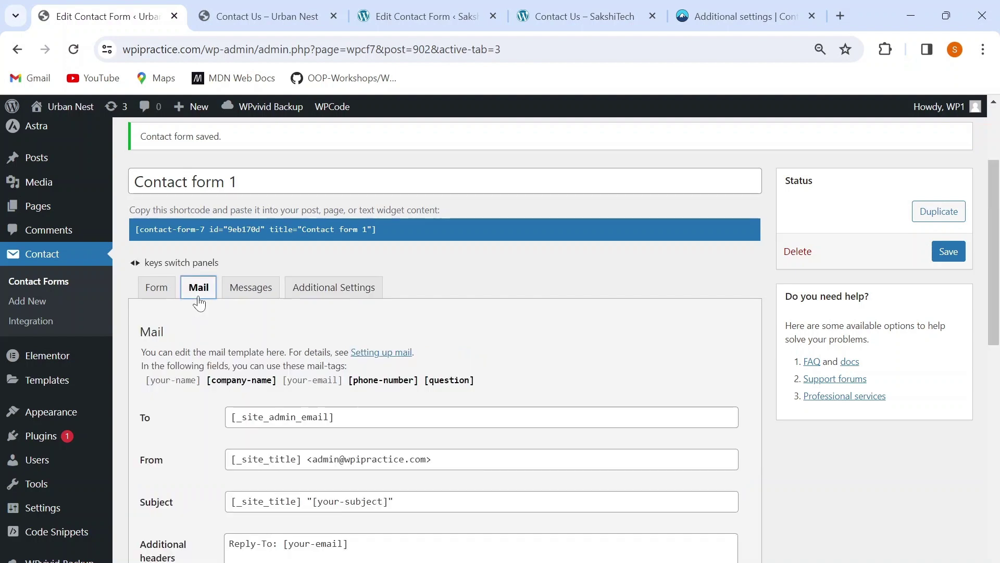
scroll(198, 393, "down", 7)
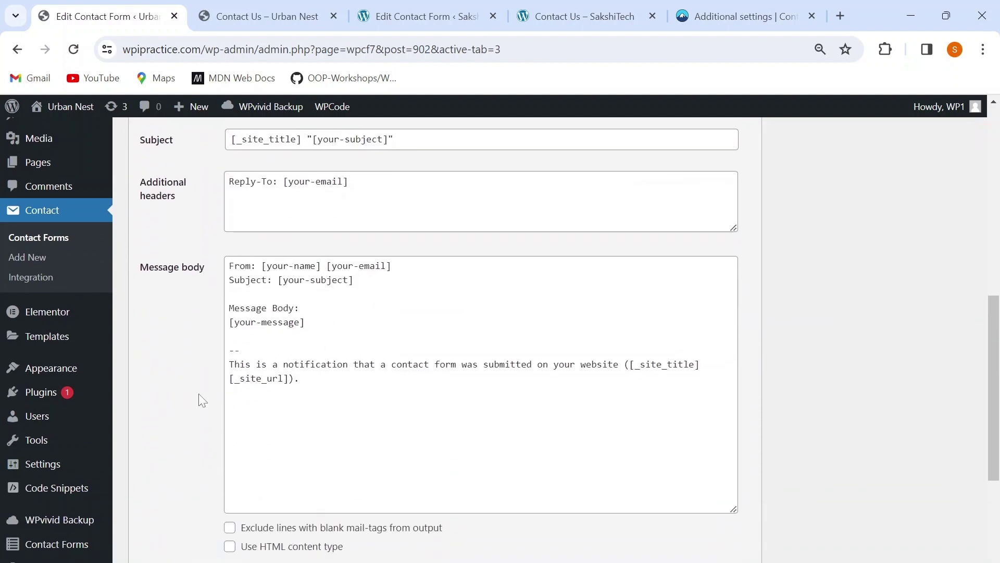
scroll(198, 393, "up", 5)
scroll(198, 393, "up", 5)
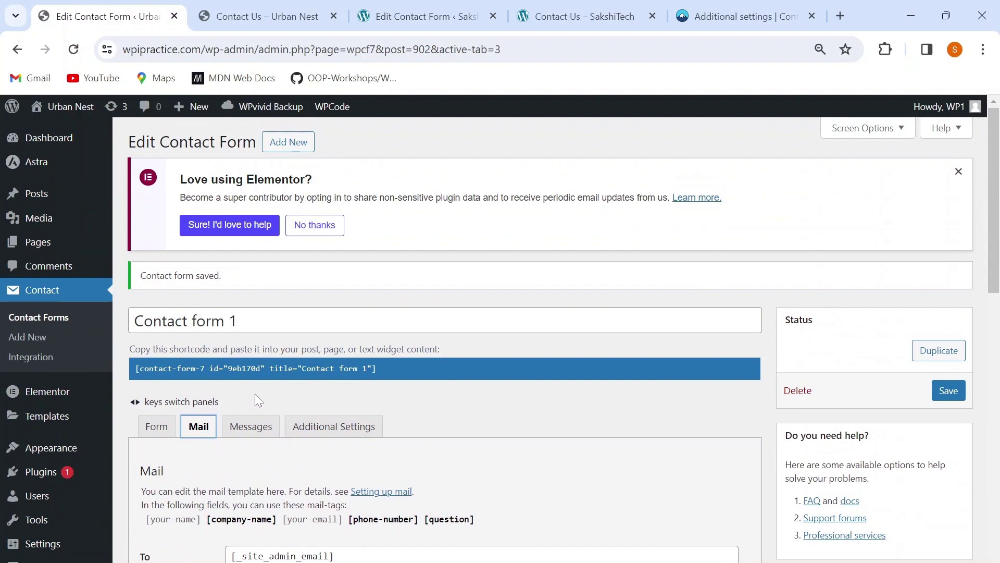
left_click(333, 426)
scroll(254, 469, "down", 3)
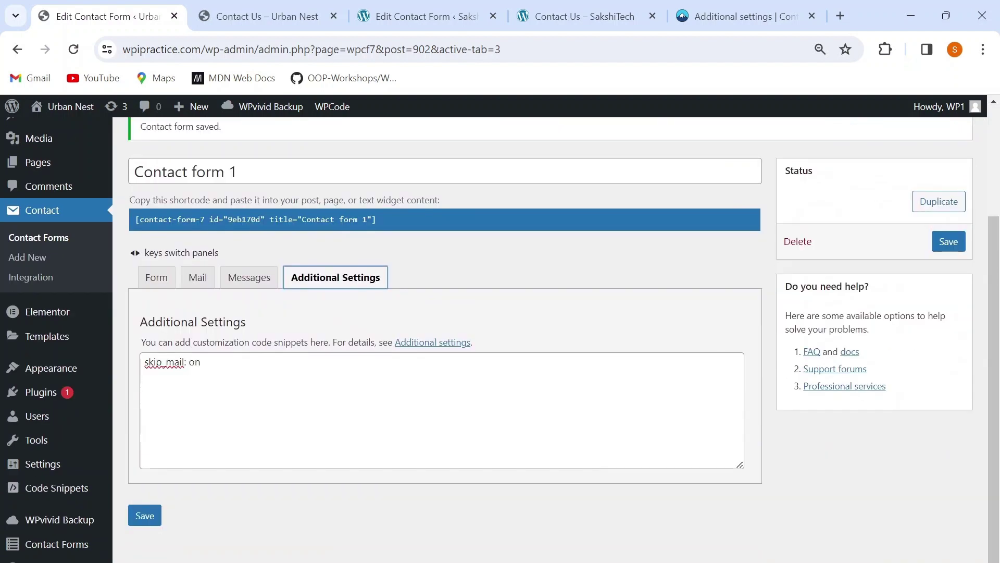
left_click(148, 517)
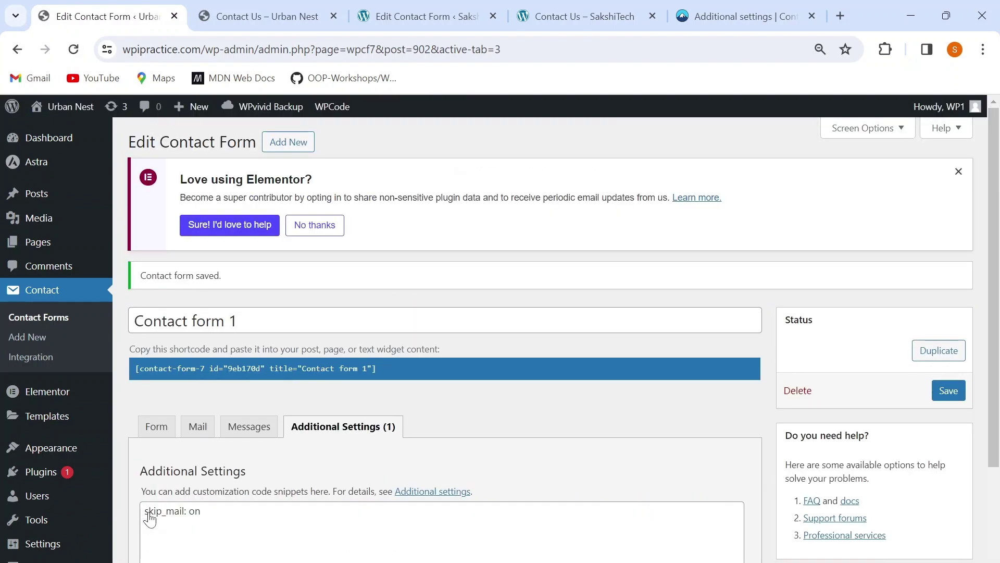
scroll(149, 518, "down", 3)
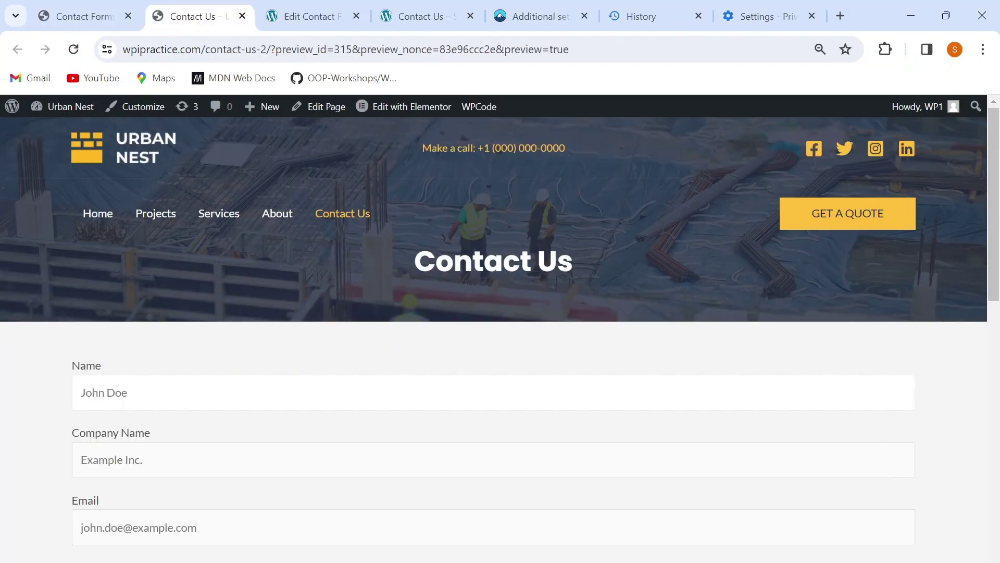
- On the Contact Us page, fill in the sender's name, the company name Example Inc. and the sender's email address
scroll(283, 323, "down", 7)
scroll(283, 324, "up", 6)
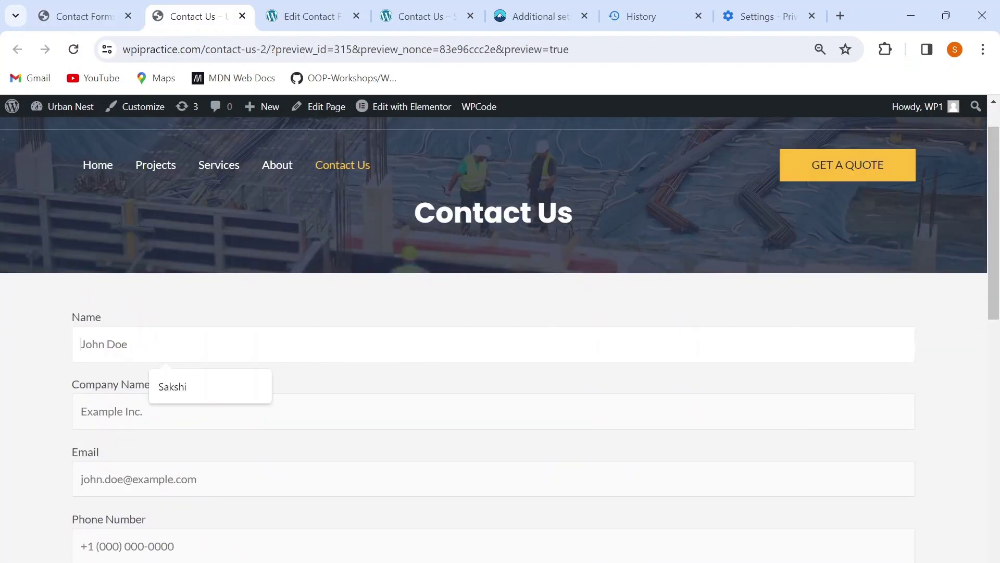
type("John Doe")
key("Tab")
type("Exa")
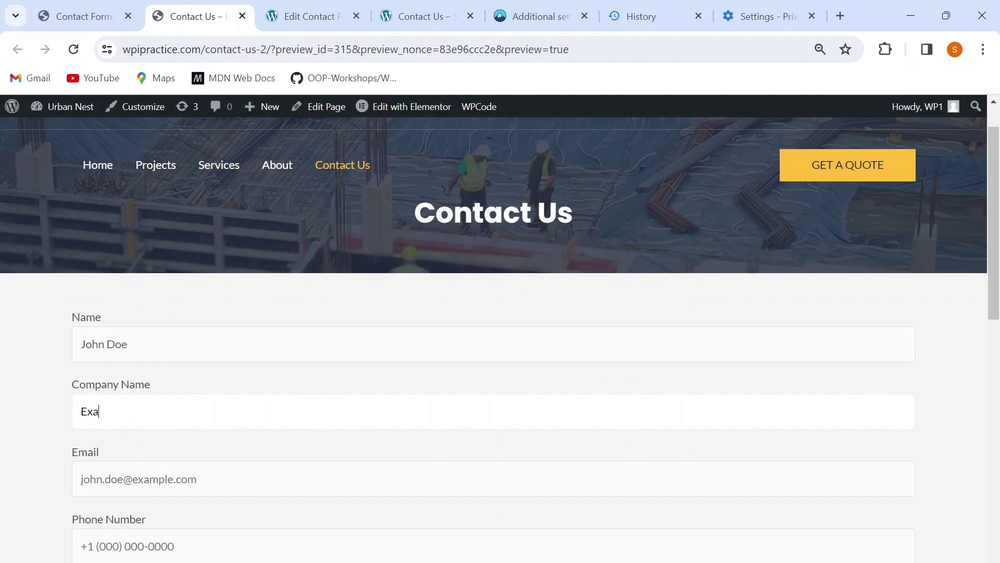
type("mple Inc.")
key("Tab")
type("john.")
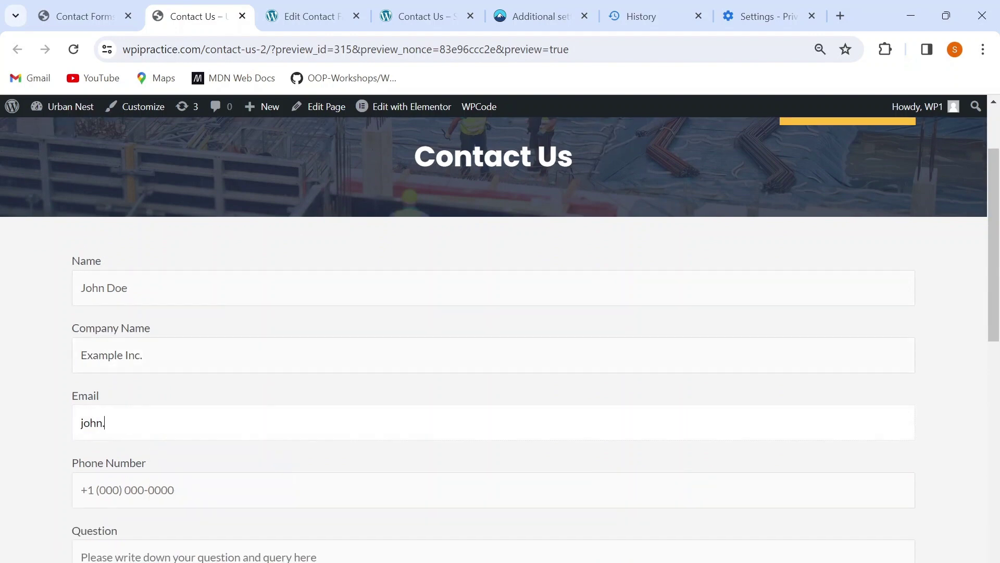
type("doe@example.com")
key("Tab")
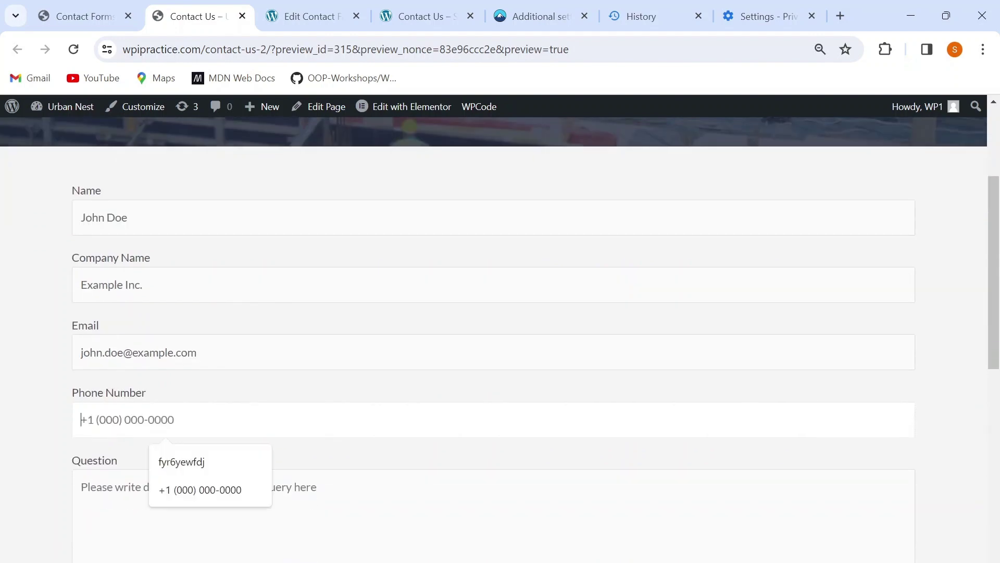
- Fill in the suggested phone number and enter the question "Could you please guide me more about your services?"
key("Down")
key("Return")
key("Tab")
type("Could you ")
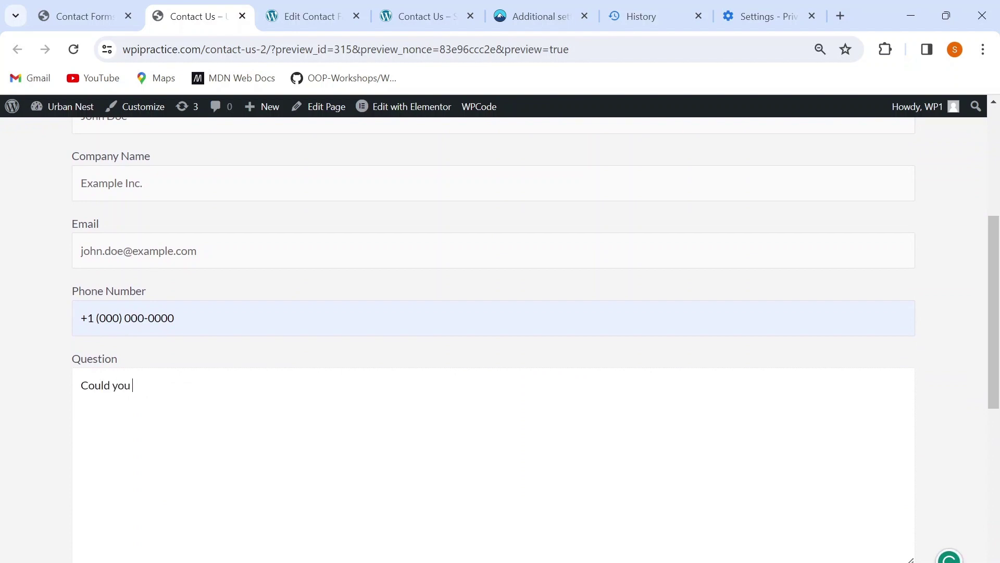
type("please guide me more about your")
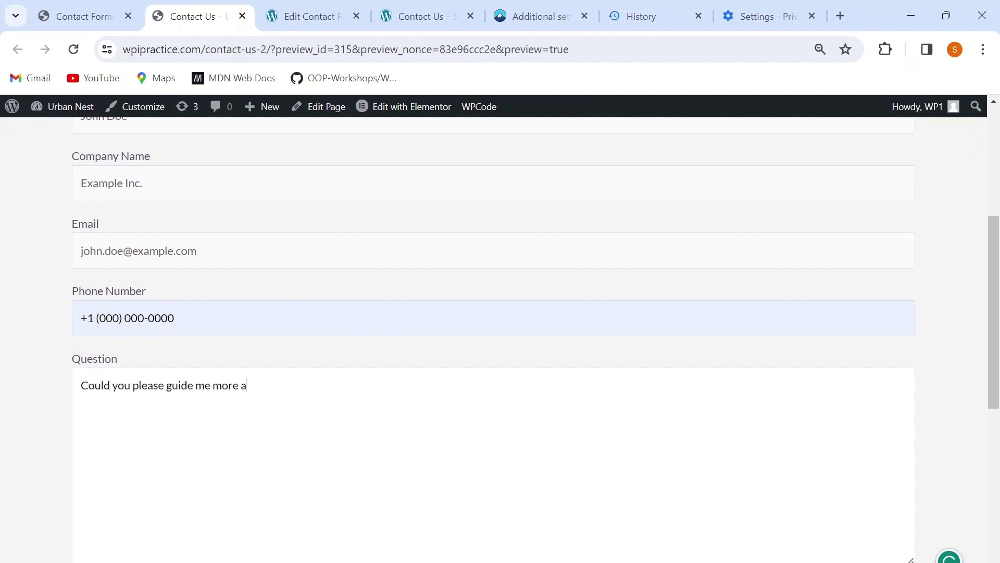
type(" services?")
- Submit the completed contact form and check the response shown beneath it
scroll(144, 494, "down", 3)
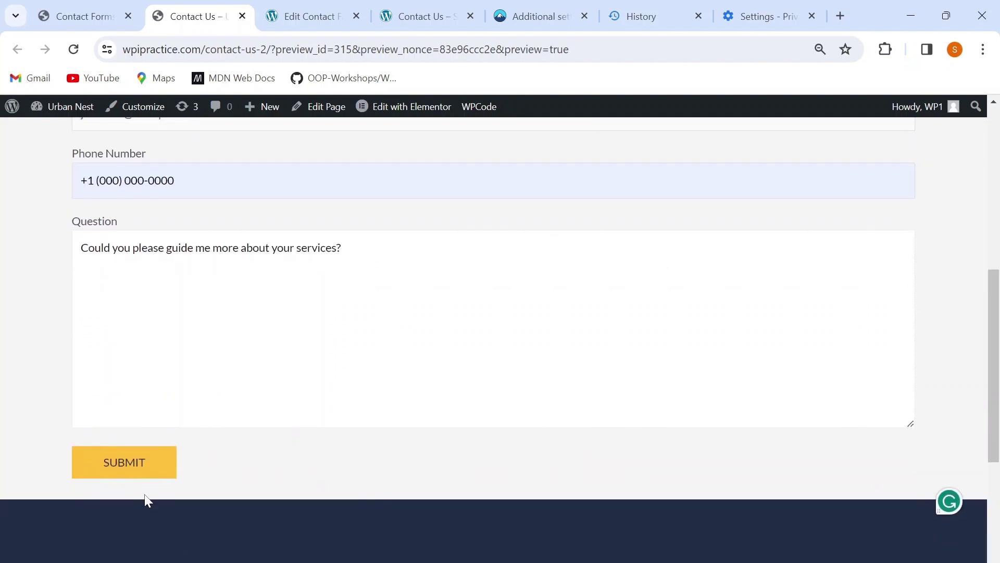
left_click(122, 472)
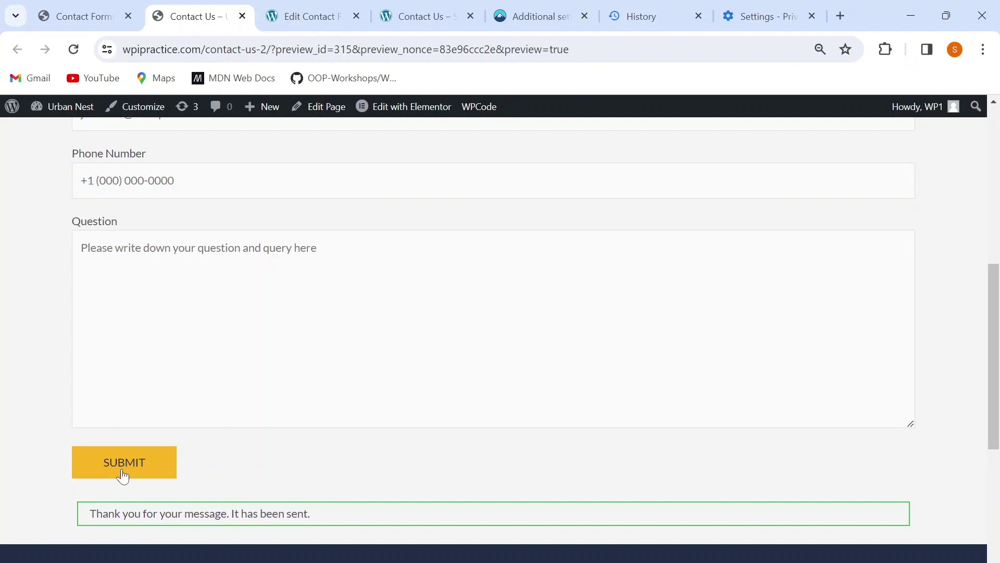
scroll(122, 475, "down", 2)
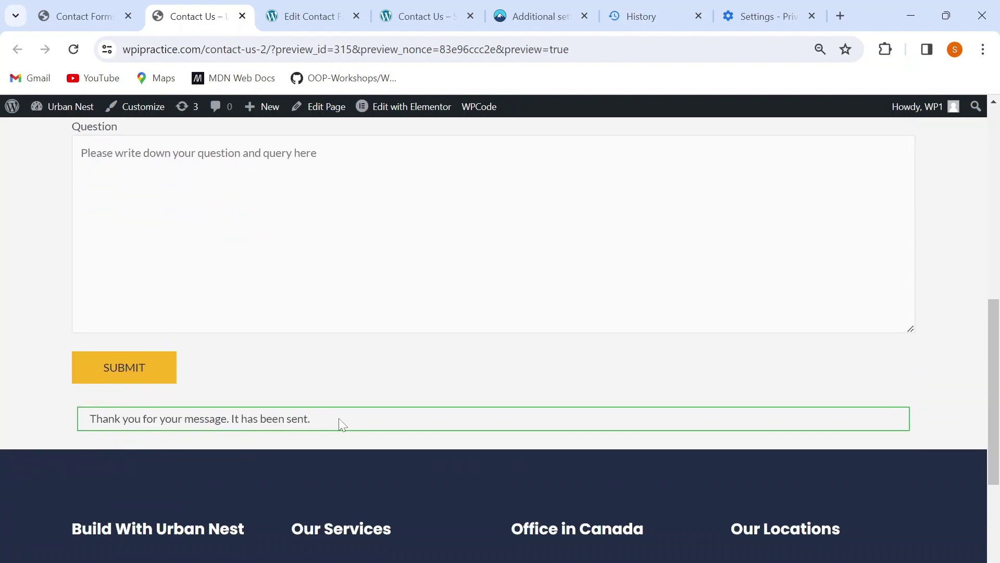
scroll(339, 418, "up", 10)
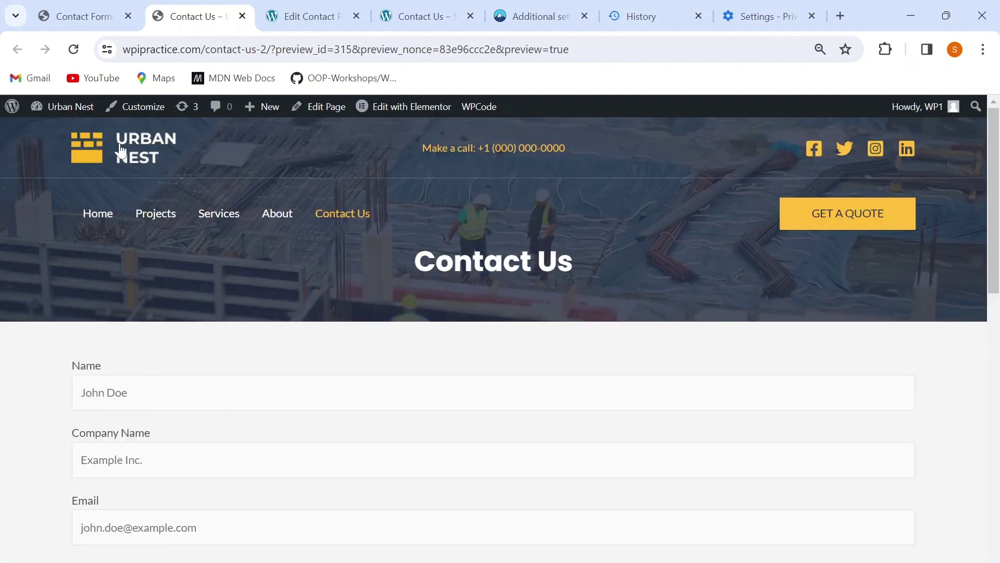
- Refresh the Contact Forms submissions list in the WordPress admin and open the entries of Contact form 1
left_click(78, 16)
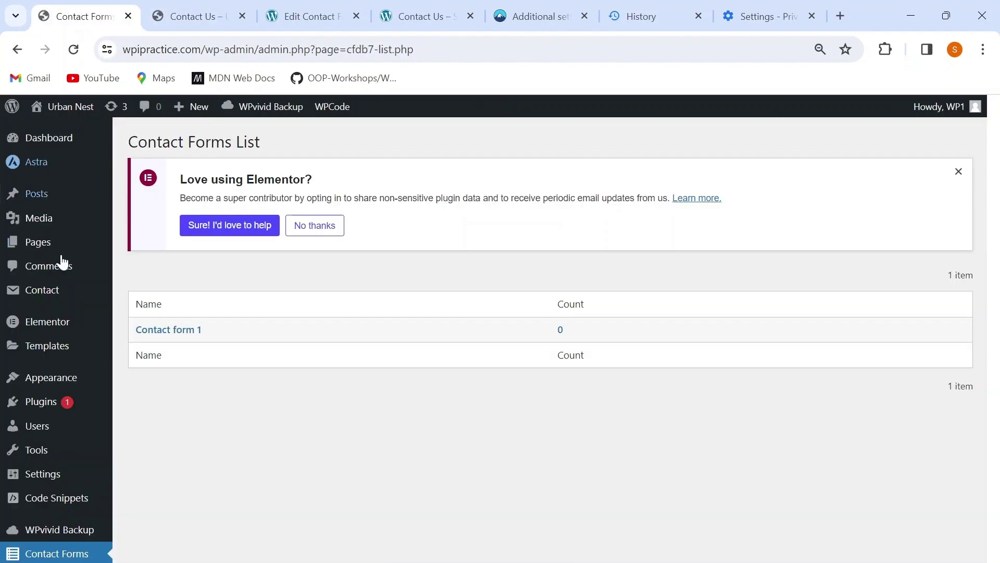
mouse_move(60, 292)
scroll(60, 292, "down", 1)
scroll(59, 292, "down", 1)
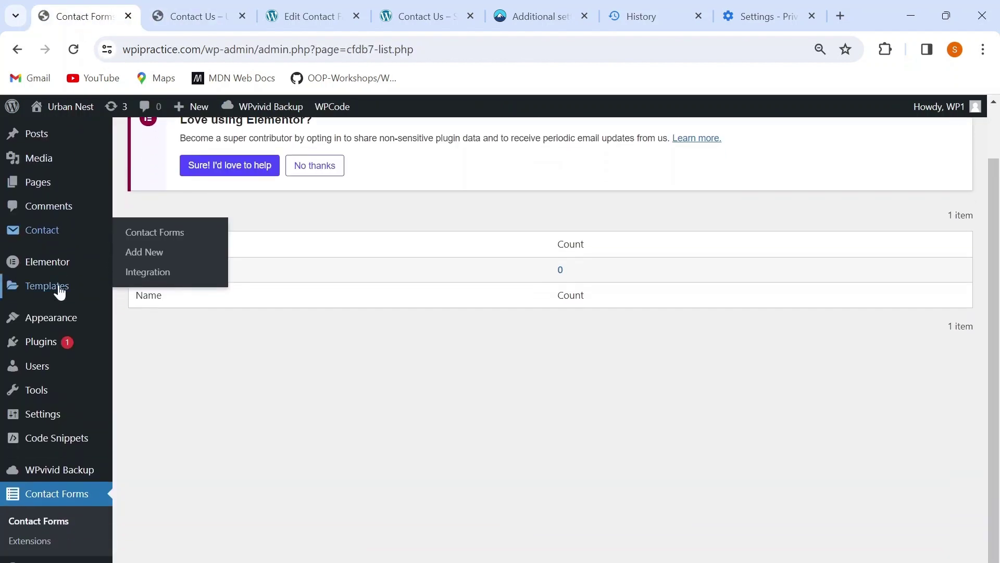
left_click(61, 496)
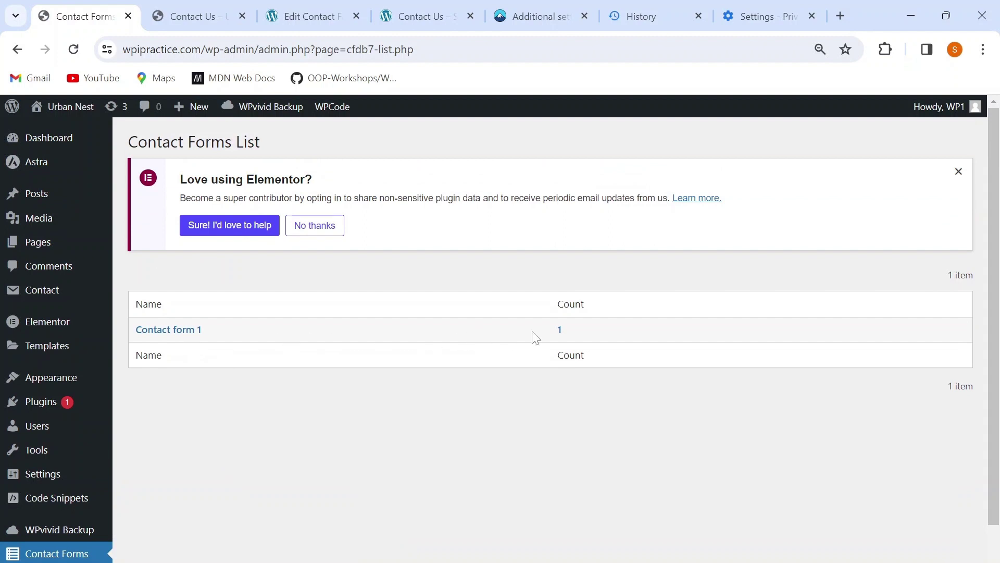
left_click(559, 330)
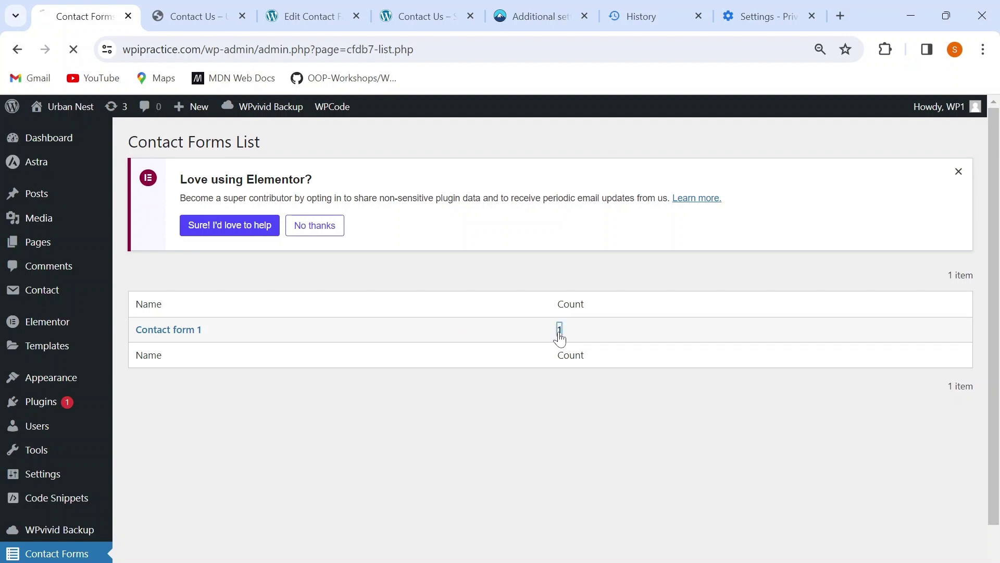